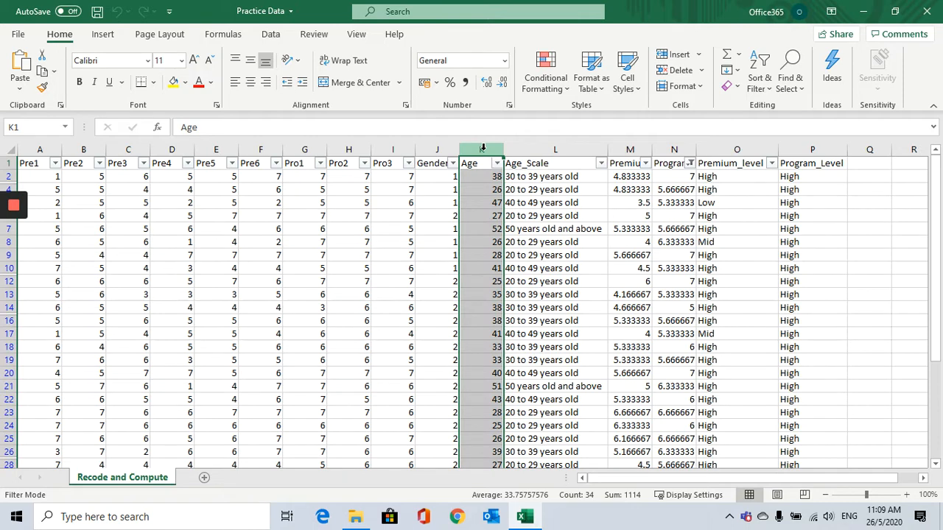
Review the columns of the Recode and Compute sheet, from the Pre items through Age_Scale, Premium, Program and their level columns.
left_click(522, 149)
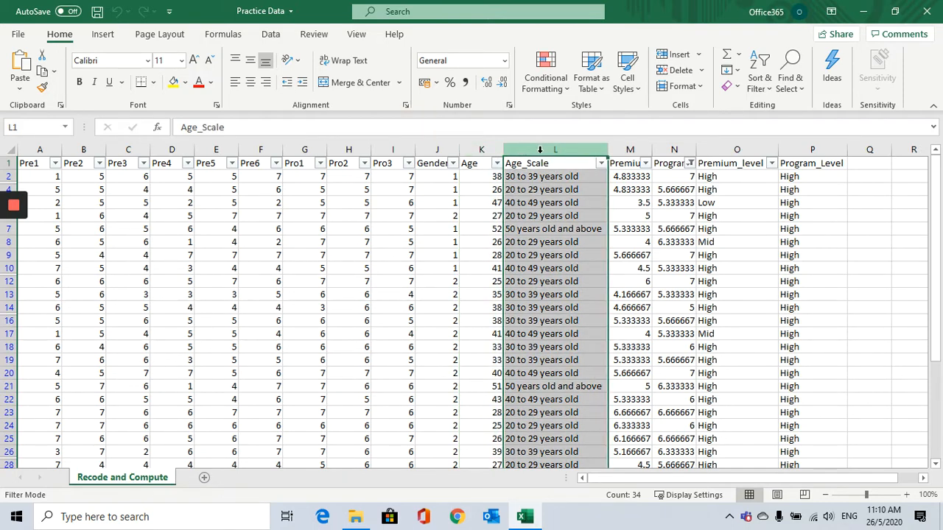
left_click(634, 149)
left_click(672, 149)
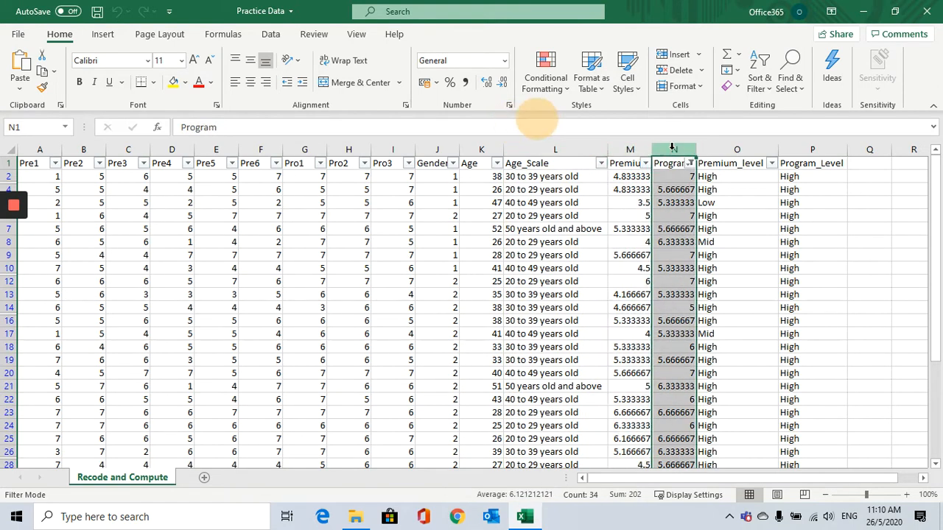
left_click(632, 149)
left_click(667, 149)
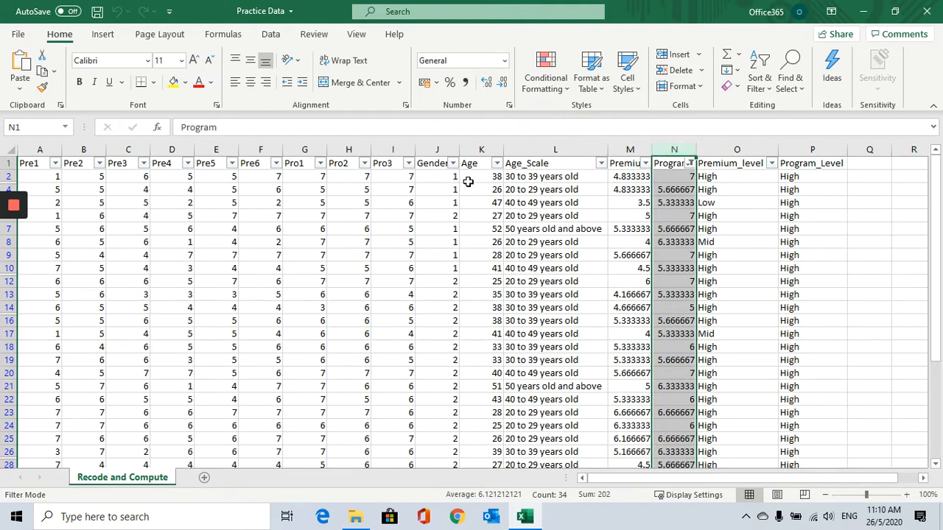
left_click(621, 150)
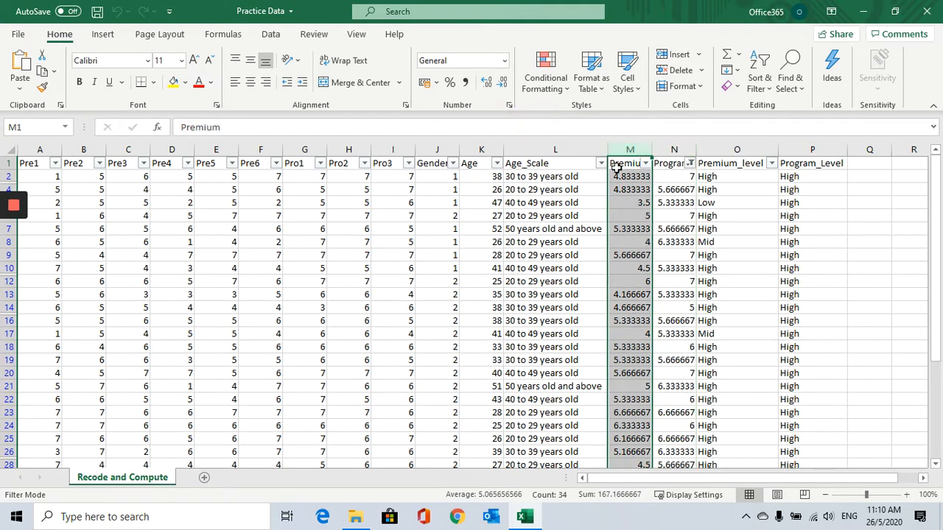
mouse_move(42, 149)
left_mouse_down()
mouse_move(324, 155)
mouse_move(282, 212)
left_mouse_up()
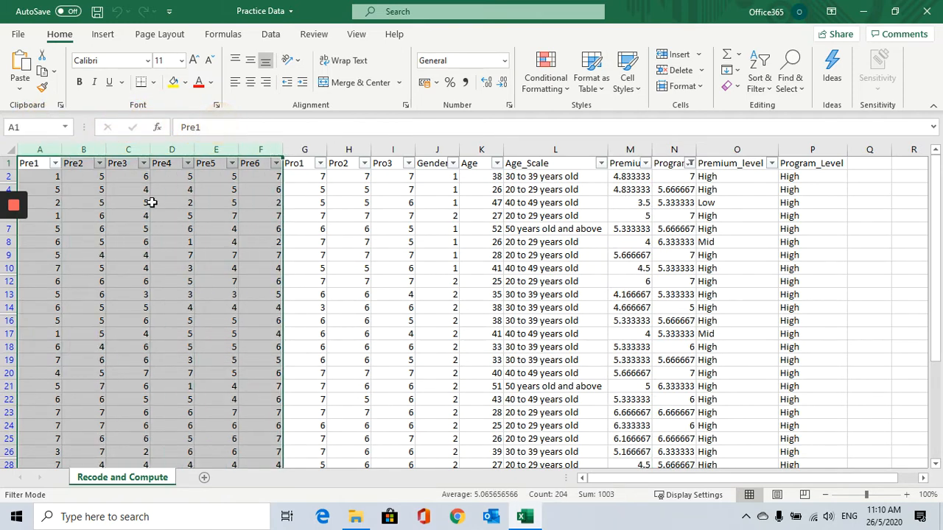
left_click(642, 151)
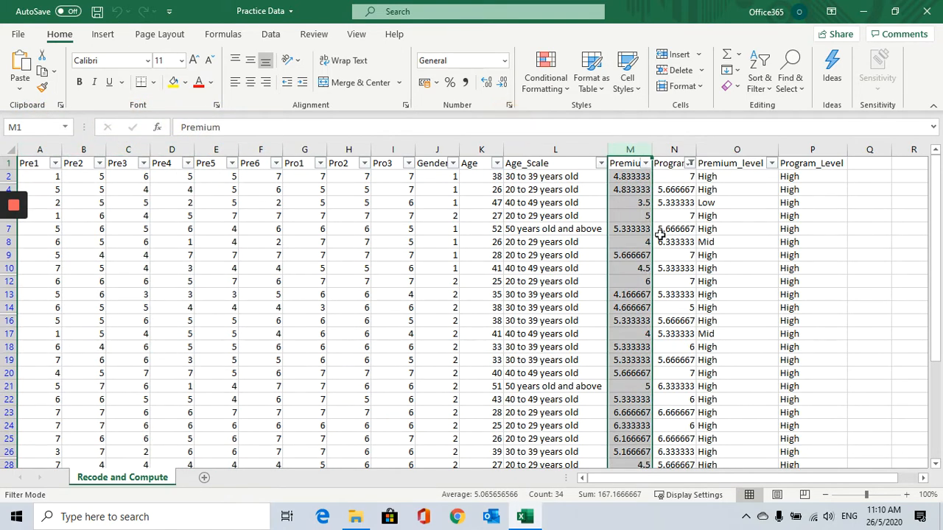
left_click(725, 148)
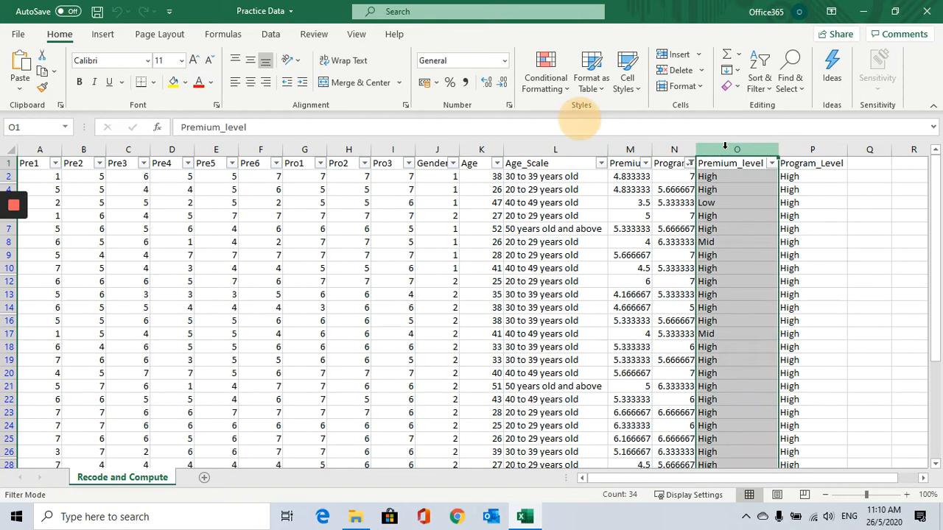
left_click(631, 152)
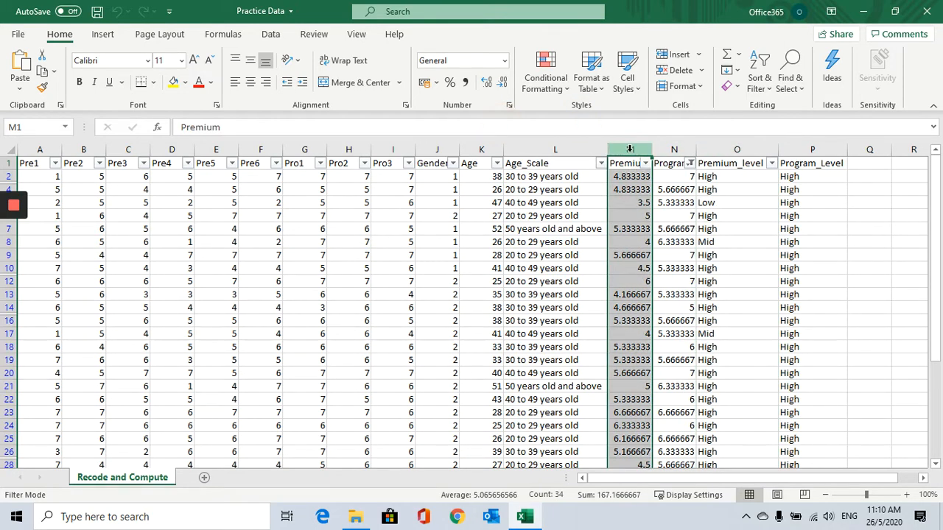
left_click(735, 151)
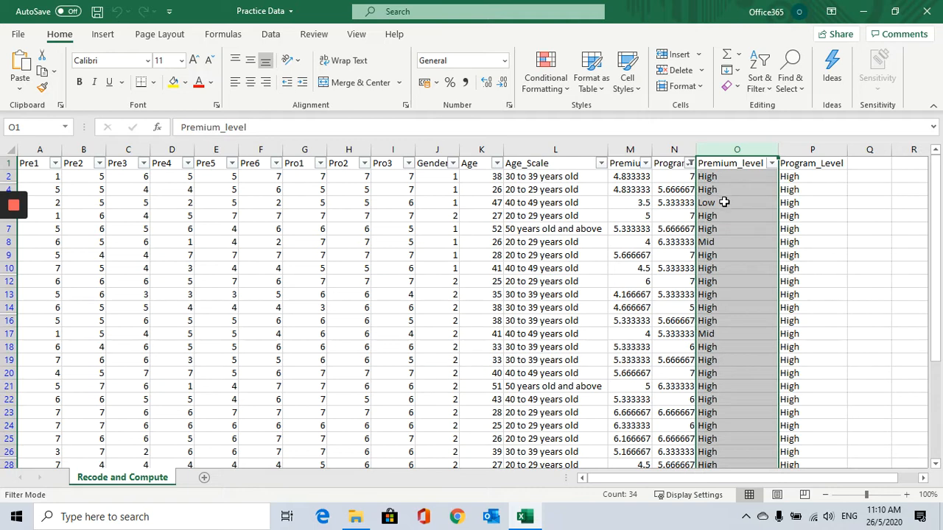
left_click(795, 150)
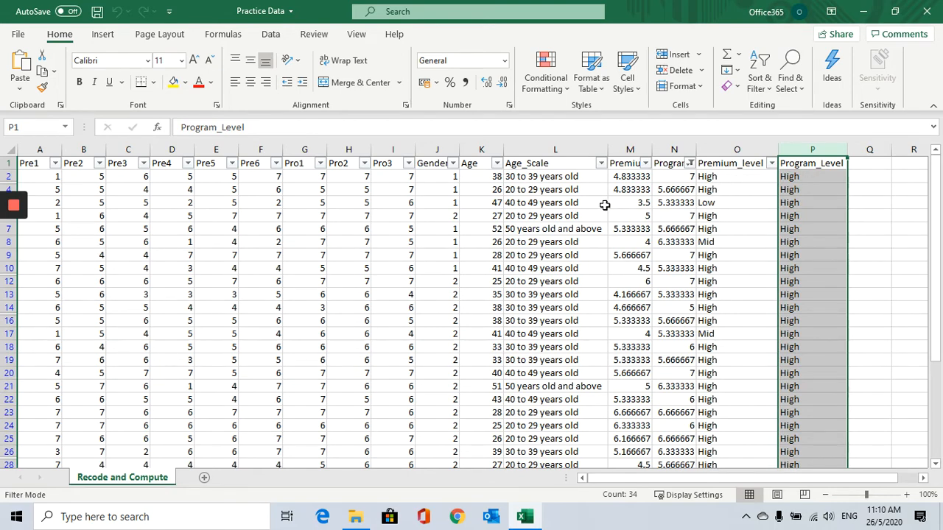
Copy the data from Pre1 through Age for all rows and paste it into a new sheet.
left_click_drag(33, 162, 471, 180)
scroll(475, 298, "down", 9)
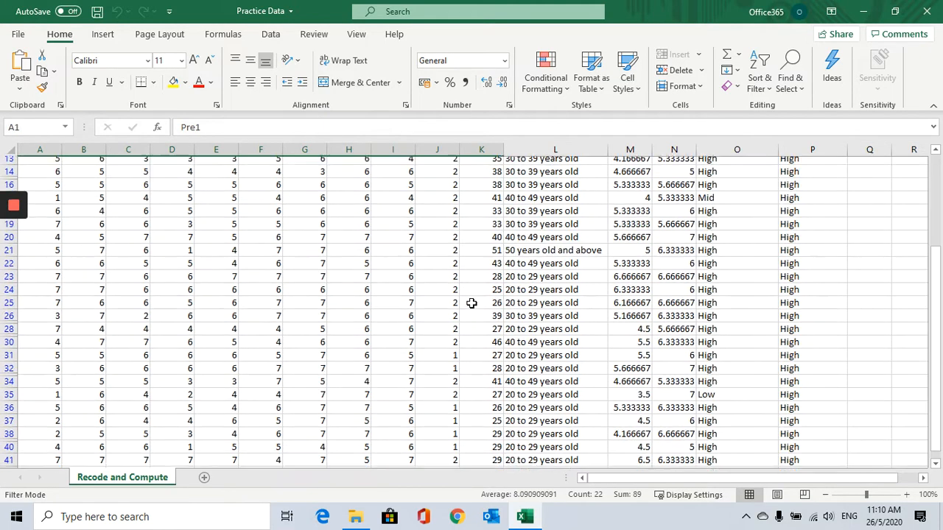
left_click(484, 294, "shift")
key("ctrl+c")
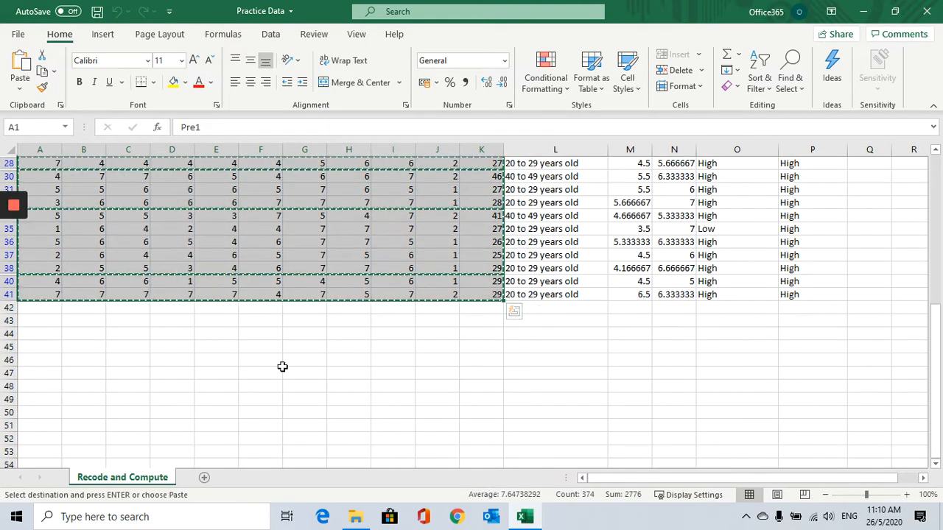
left_click(205, 478)
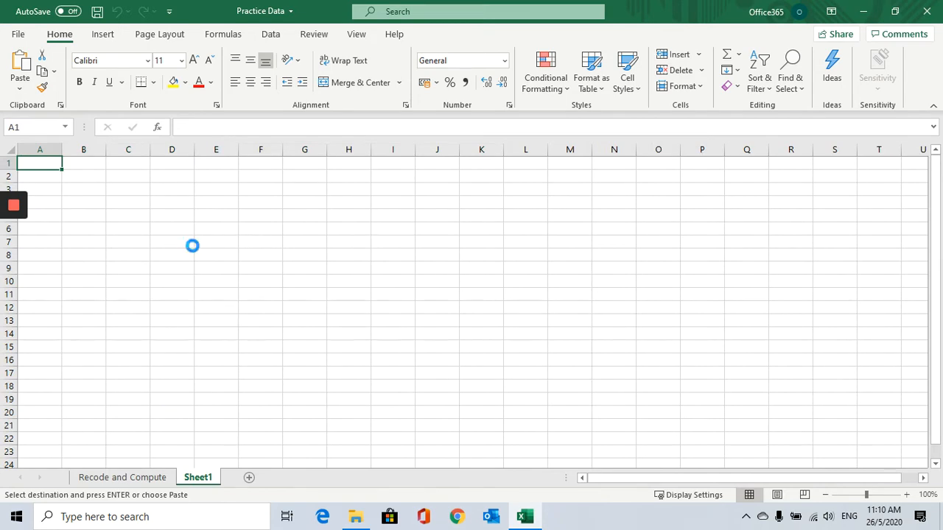
key("ctrl+v")
left_click(630, 217)
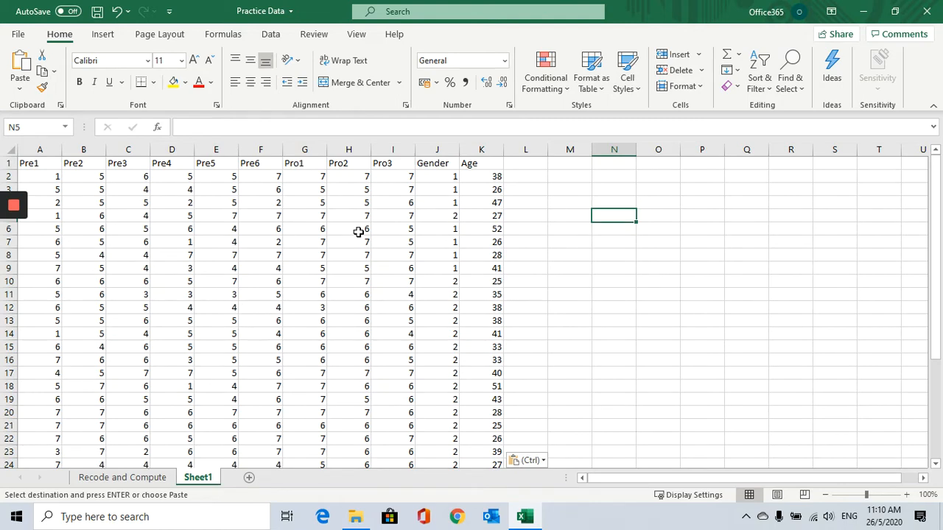
Add the header Age_Scale in the empty column next to Age.
scroll(360, 233, "down", 2)
scroll(312, 343, "up", 2)
left_click(481, 150)
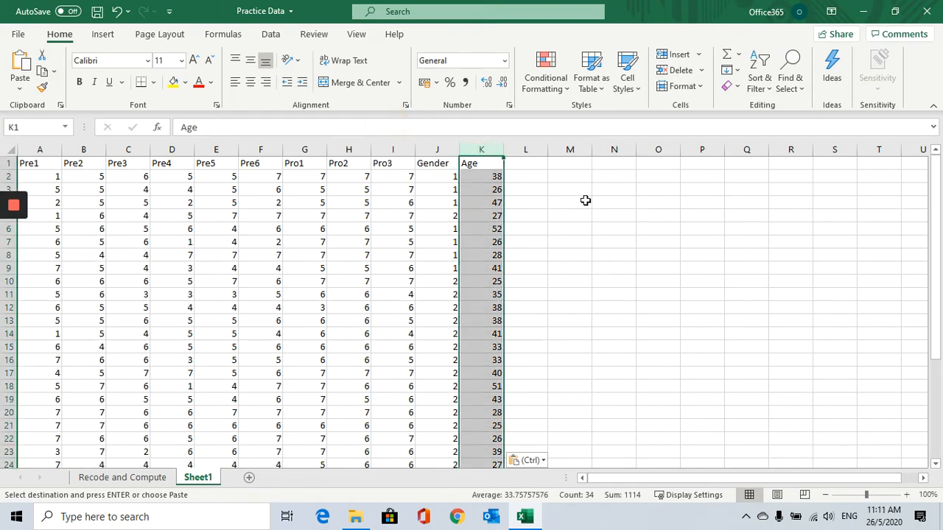
left_click(522, 177)
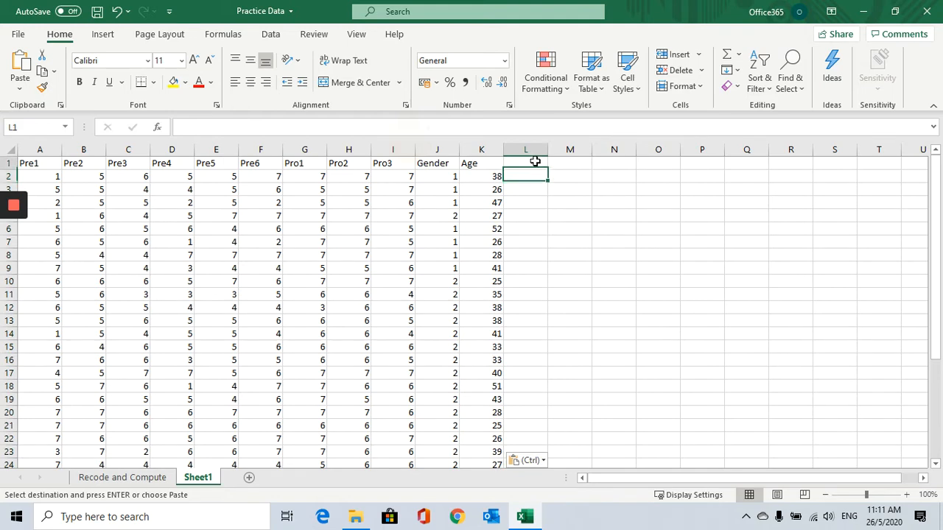
left_click(534, 161)
type("Gae")
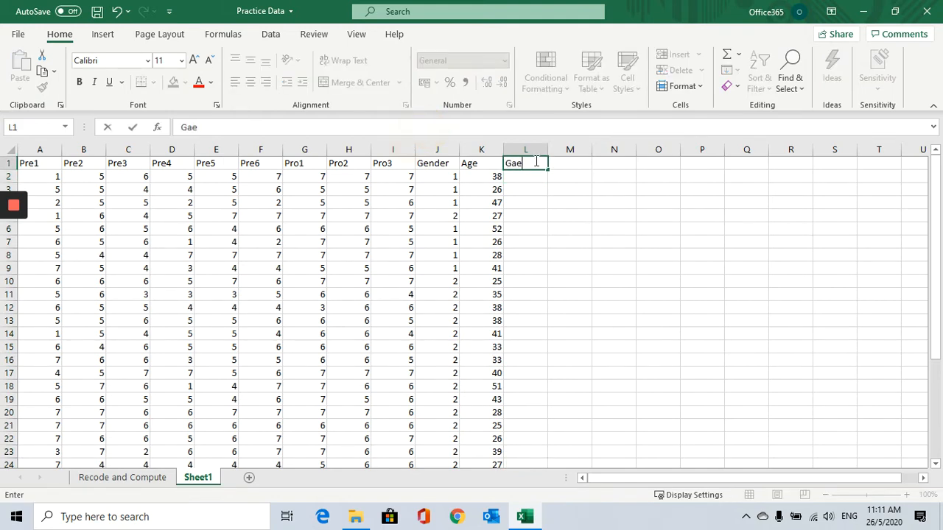
type("Age_Scal")
left_click(520, 200)
Turn on filters for the header row of the pasted data.
left_click(466, 166)
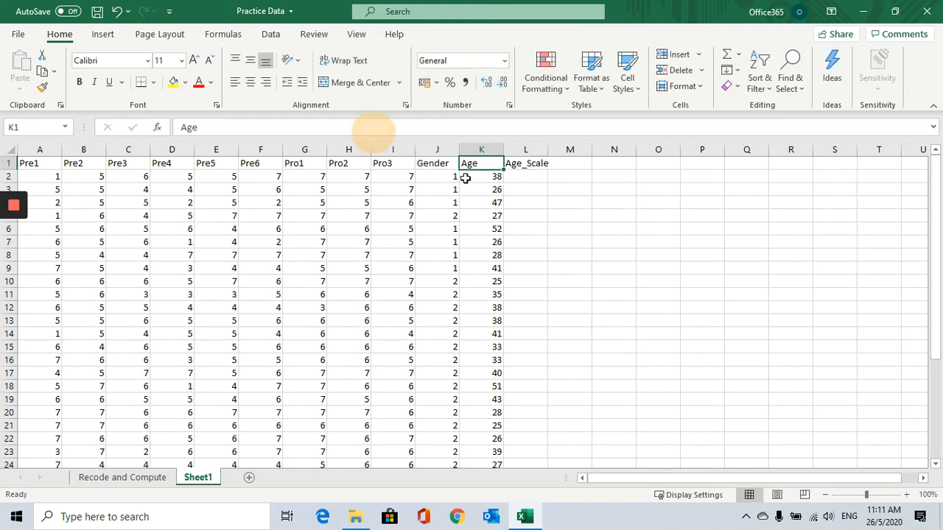
left_click(9, 163)
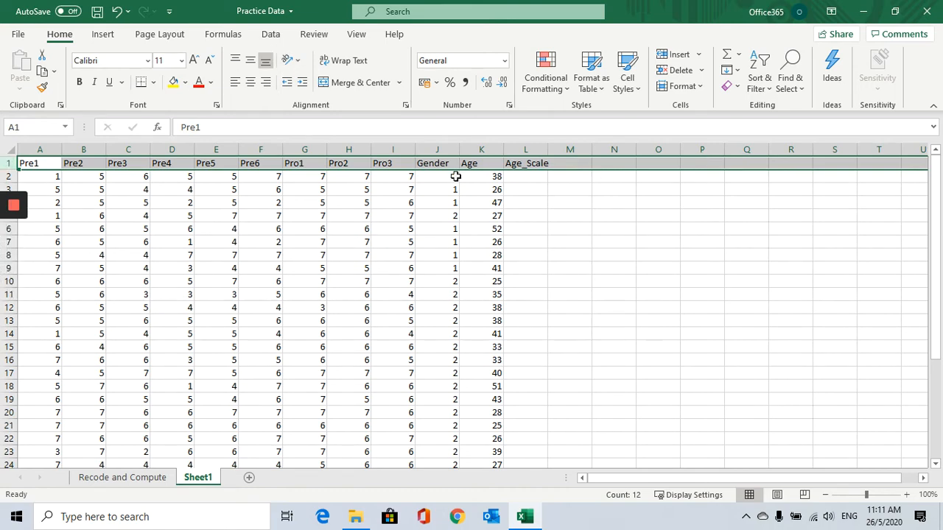
left_click(270, 34)
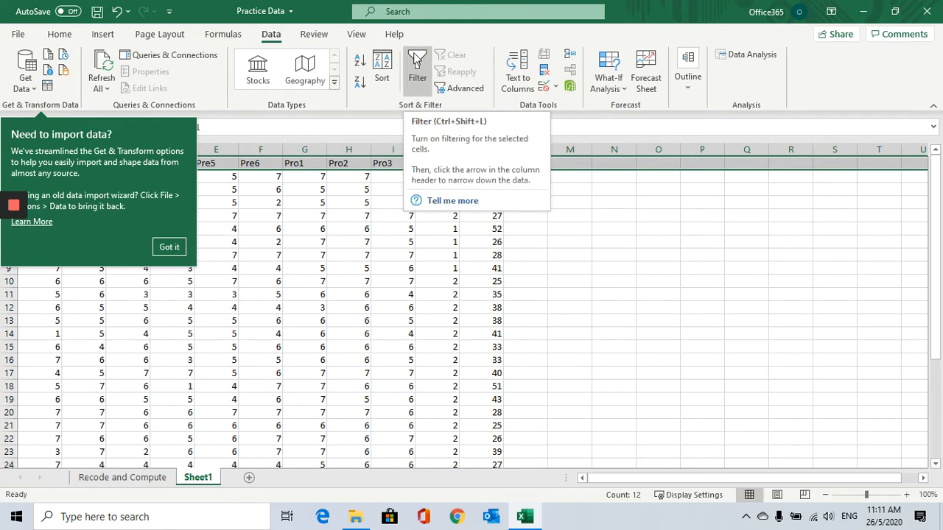
left_click(417, 65)
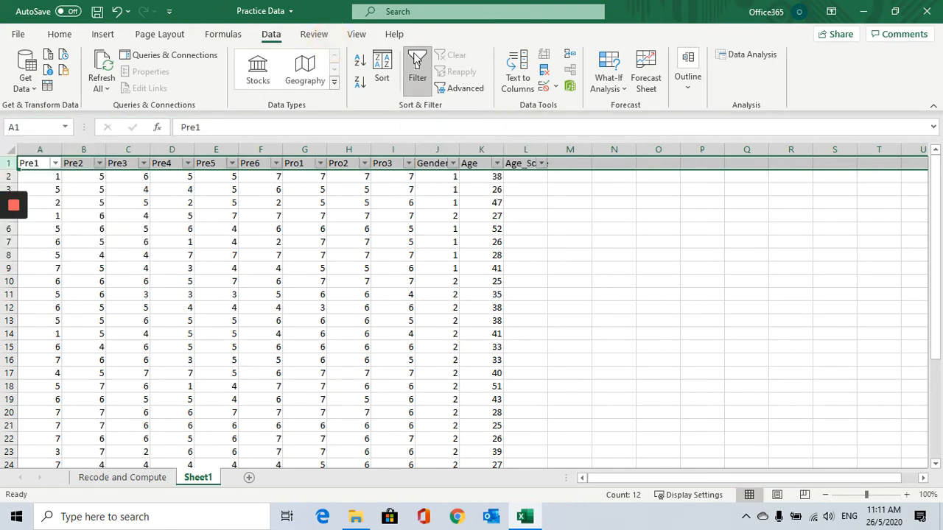
left_click(527, 201)
left_click(479, 177)
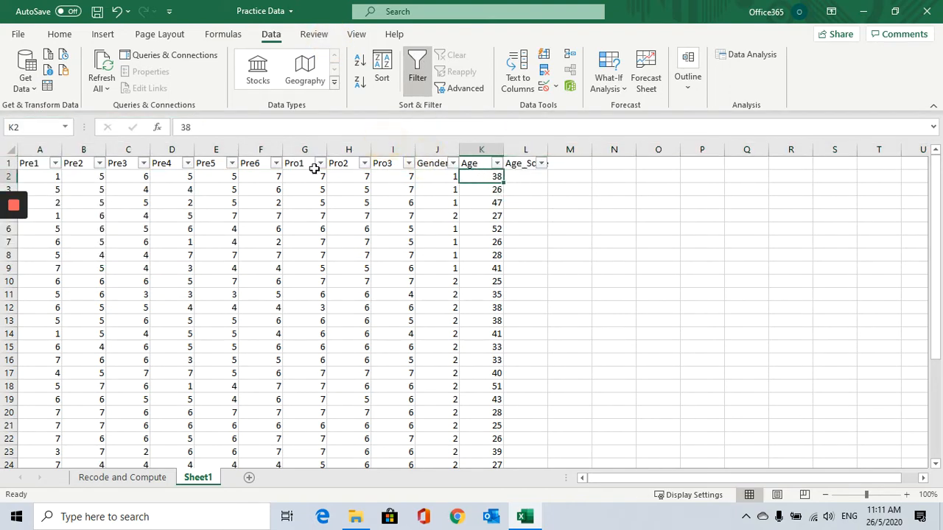
left_click(9, 163)
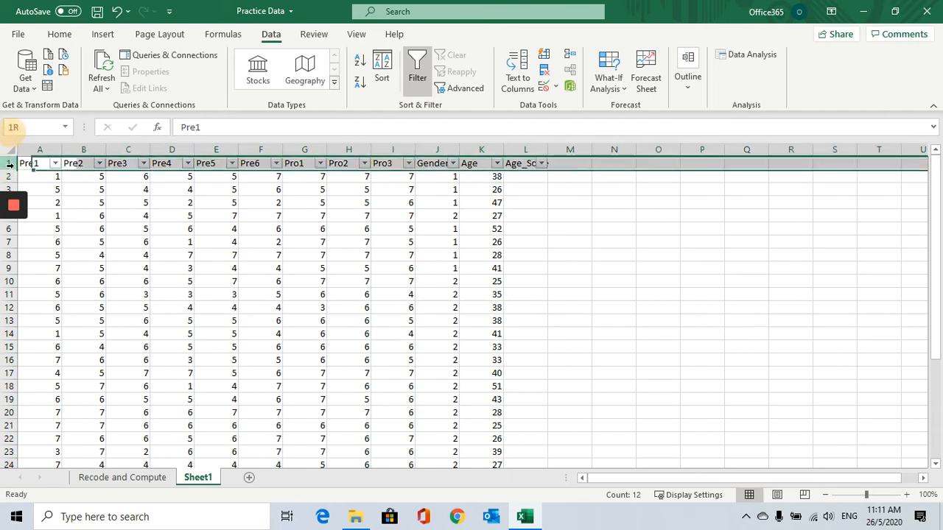
left_click(497, 163)
left_click(497, 163)
left_click(518, 189)
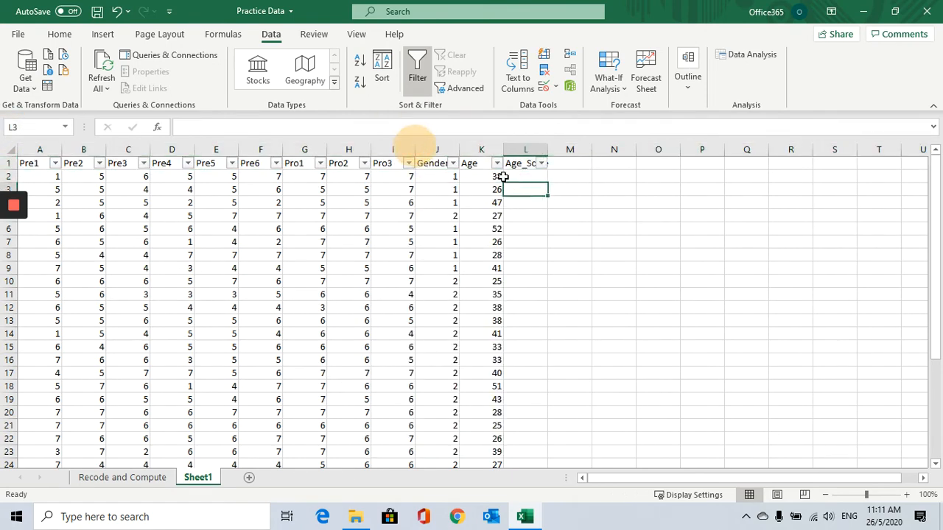
left_click(497, 163)
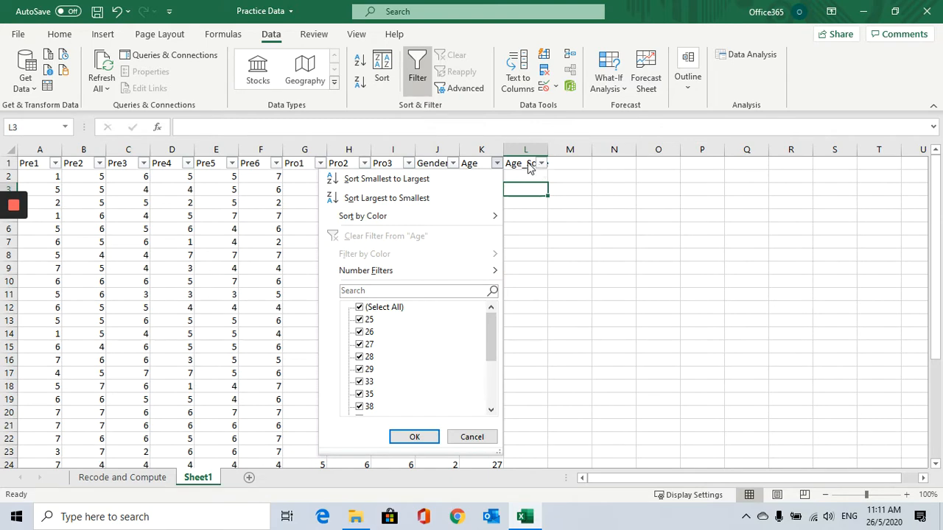
left_click(533, 221)
left_click(55, 163)
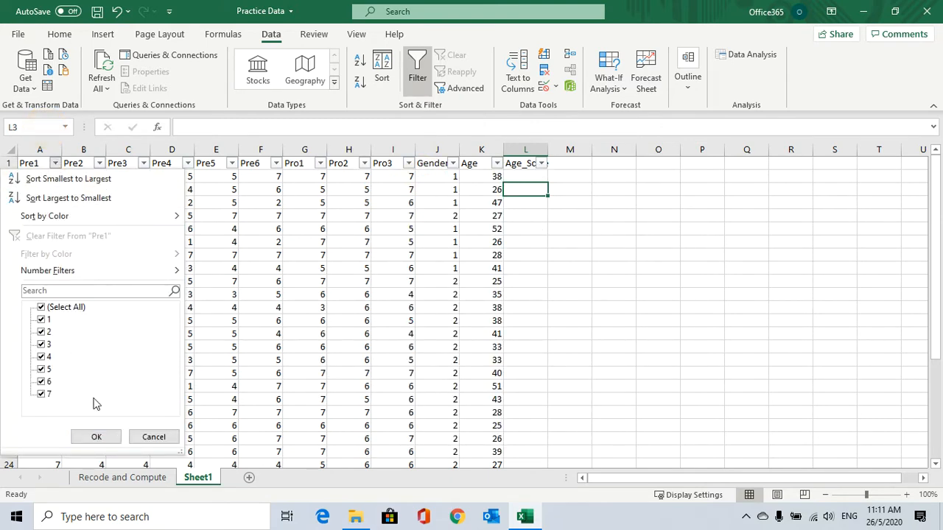
left_click(589, 298)
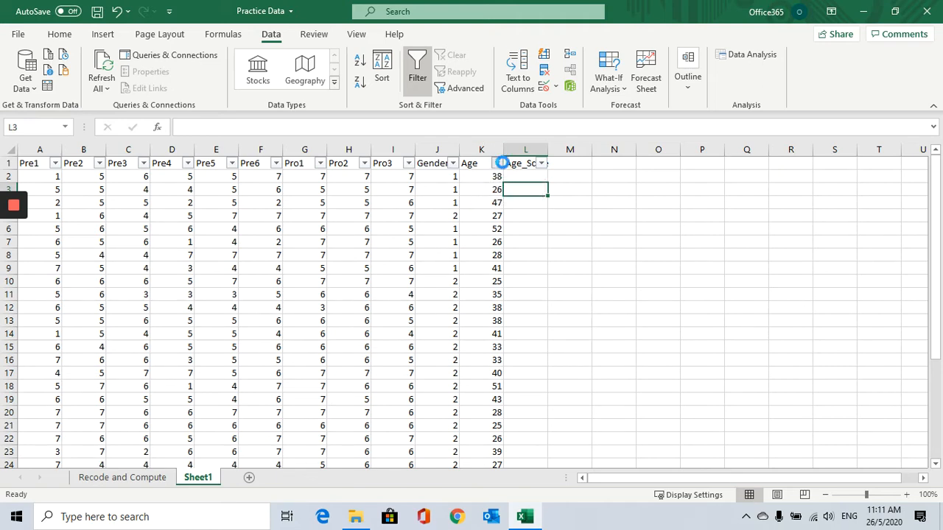
Filter the Age column to show only ages 25, 26, 27, 28 and 29.
left_click(497, 163)
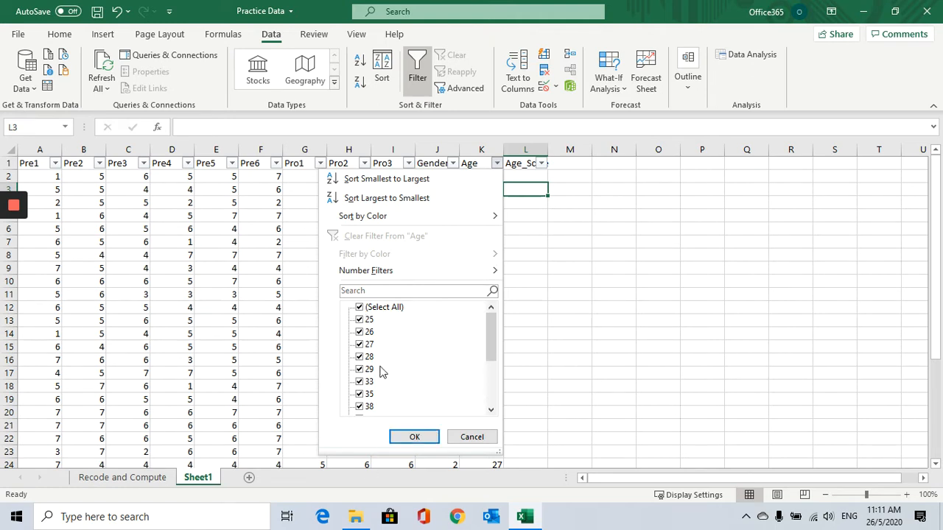
mouse_move(495, 337)
left_mouse_down()
mouse_move(492, 387)
mouse_move(491, 322)
left_mouse_up()
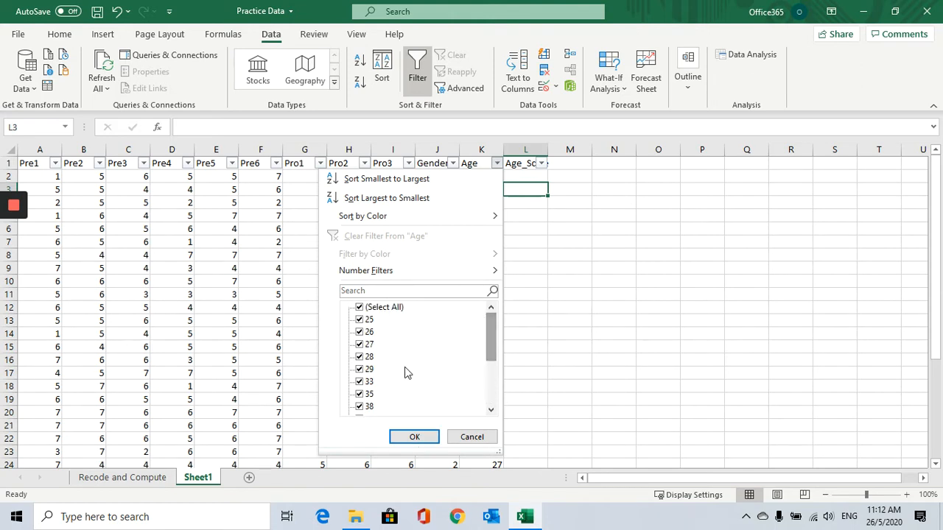
left_click(359, 308)
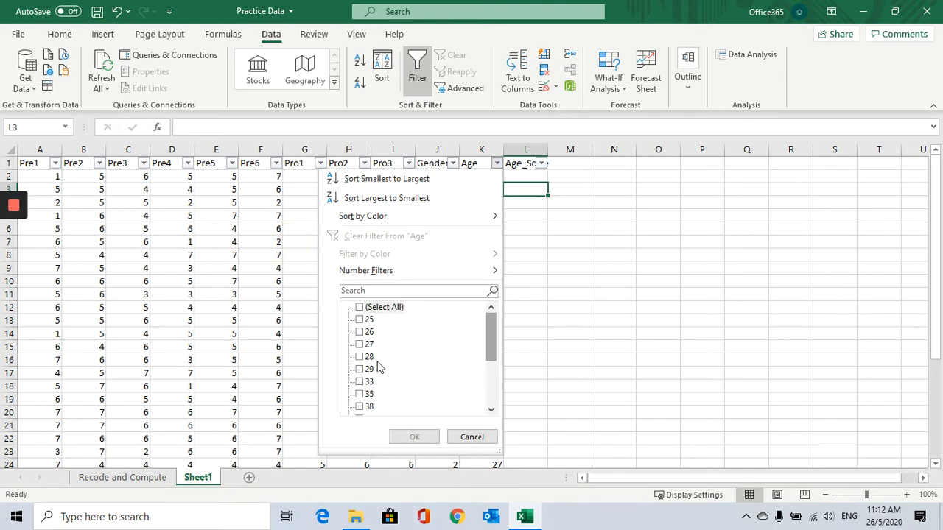
left_click(360, 319)
left_click(360, 332)
left_click(359, 344)
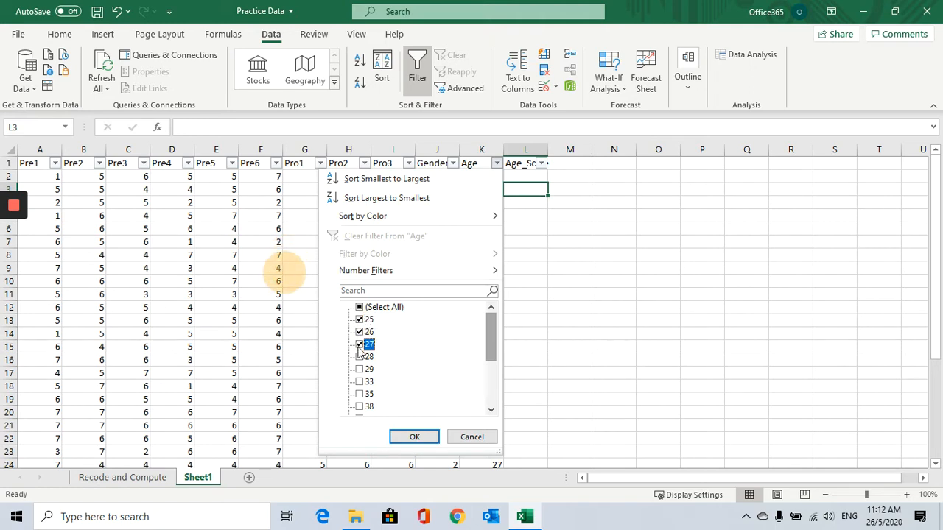
left_click(360, 356)
left_click(359, 369)
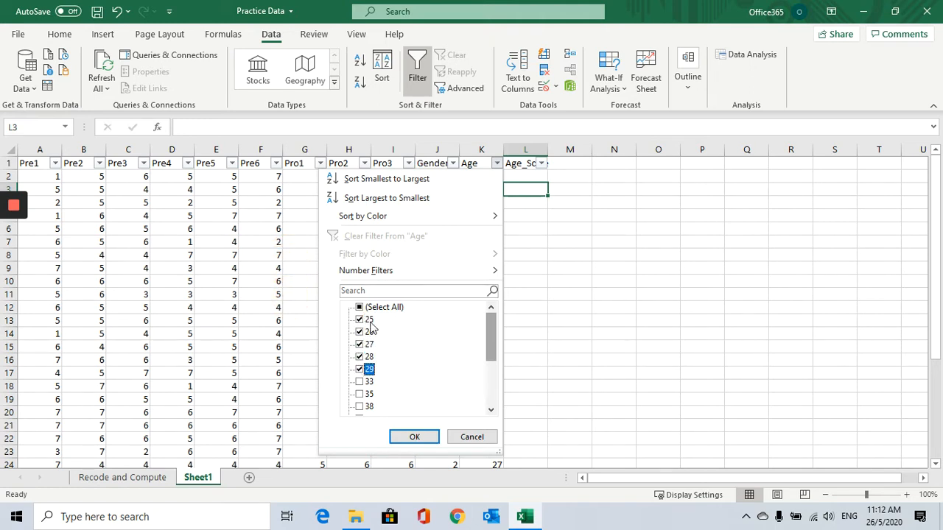
left_click(414, 437)
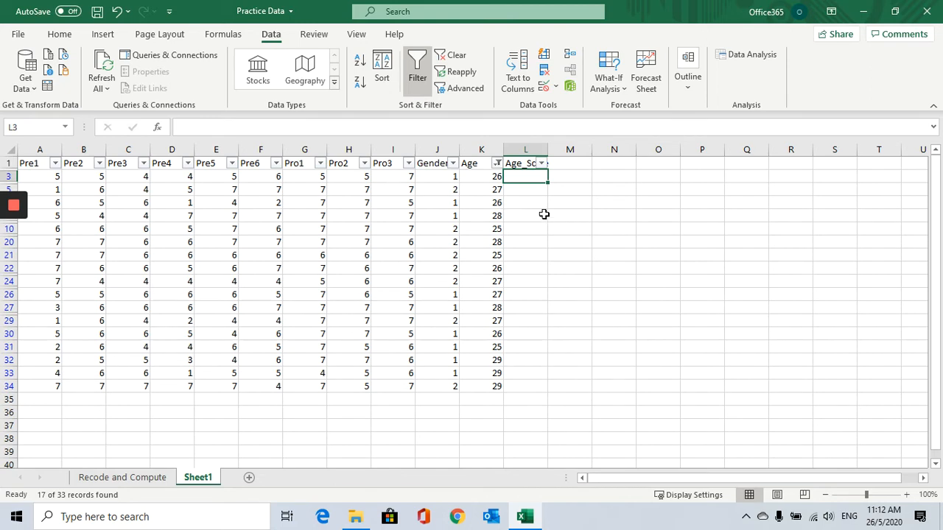
Enter "20 to 29 years old" in the first filtered Age_Scale cell and widen the column to fit the text.
type("20")
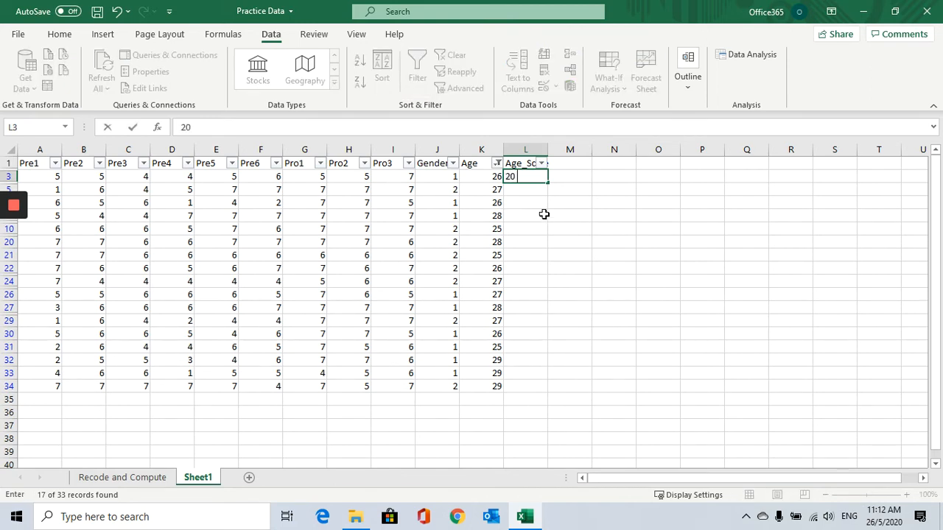
type(" to 29 ytears old")
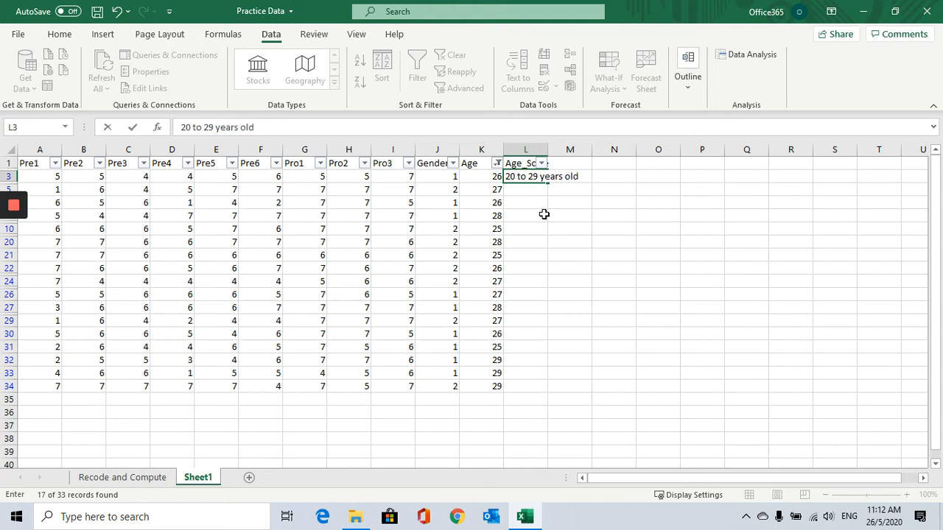
left_click(544, 214)
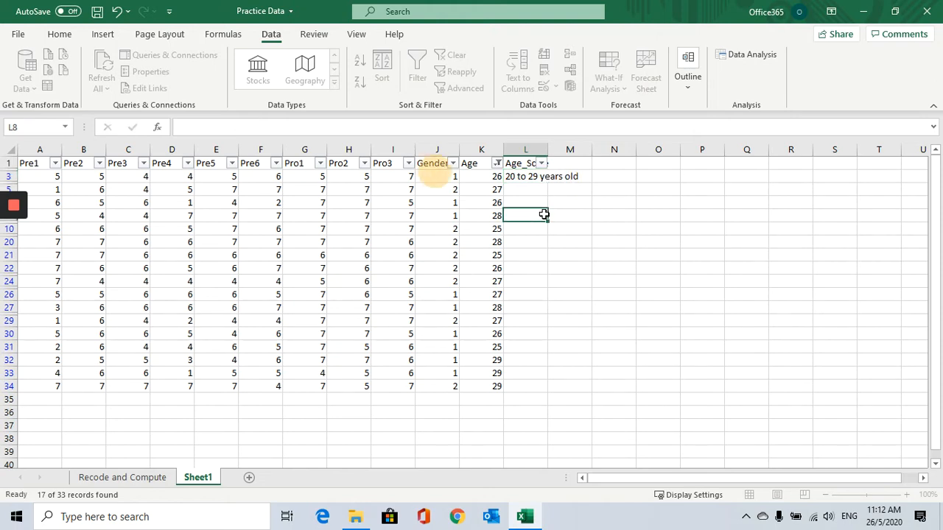
double_click(547, 150)
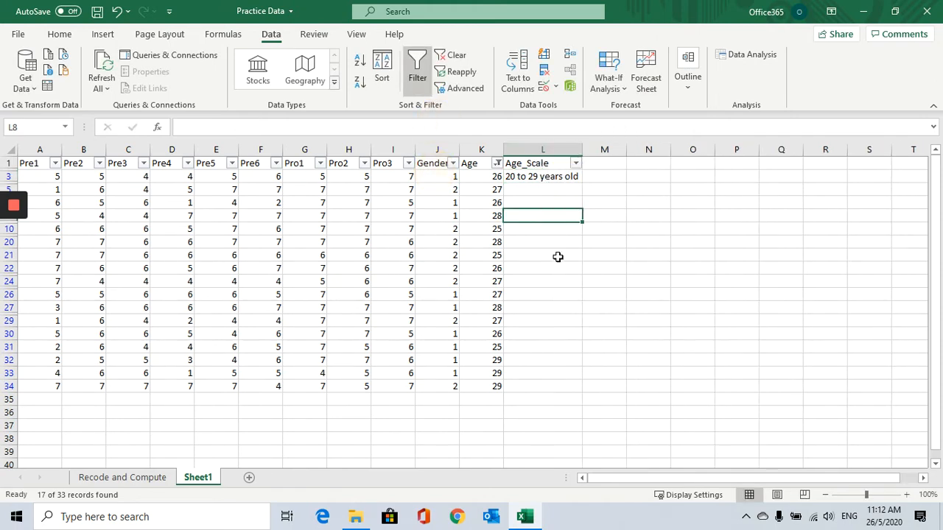
Copy the "20 to 29 years old" label down to all the remaining visible Age_Scale rows.
left_click(543, 178)
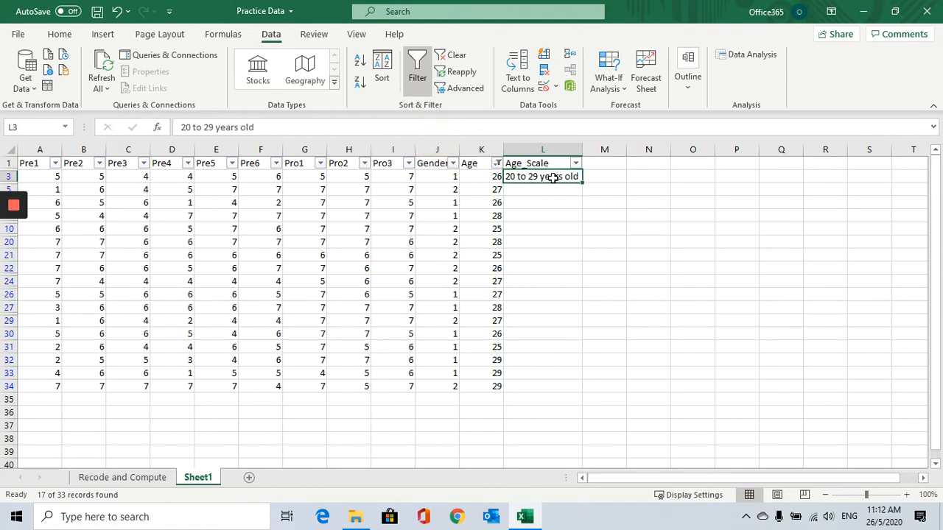
key("ctrl+c")
left_click_drag(547, 187, 549, 389)
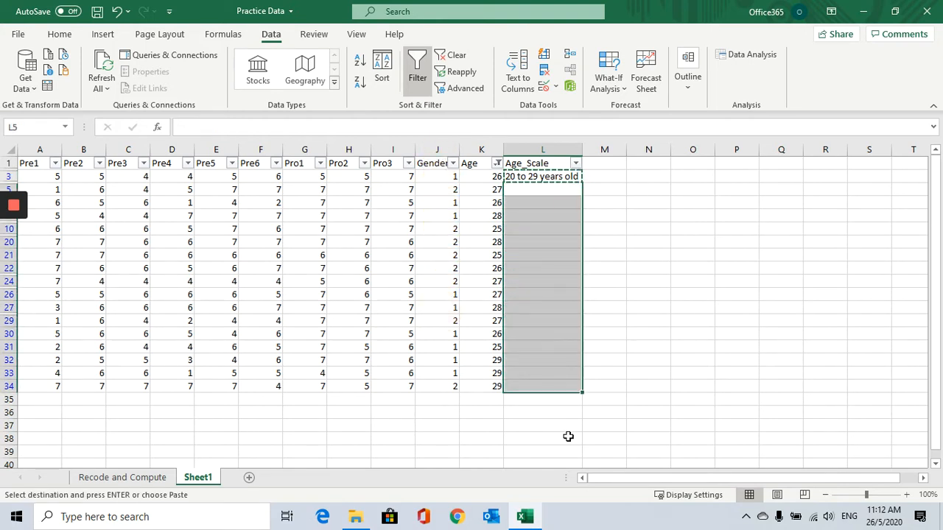
key("ctrl+v")
key("ctrl")
key("Escape")
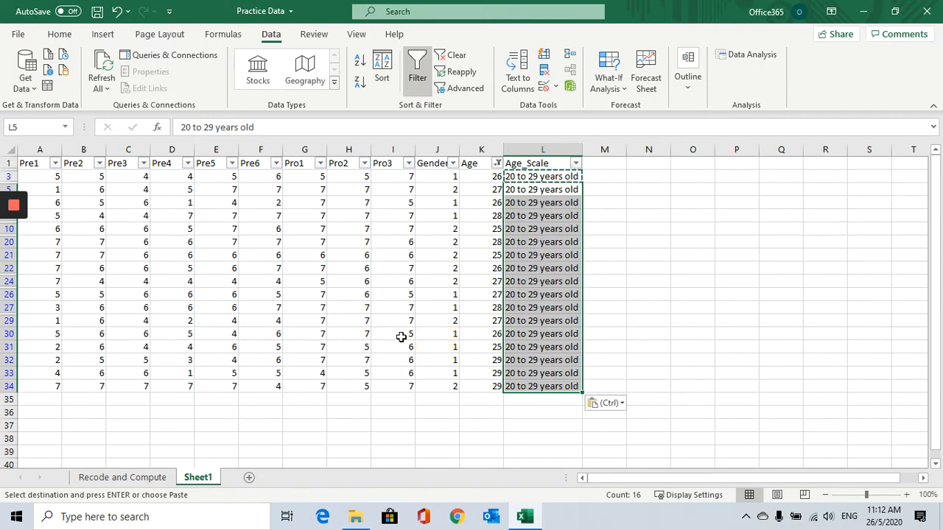
Reselect all ages in the Age filter and inspect the labelled rows against their ages.
left_click(509, 190)
left_click(489, 190)
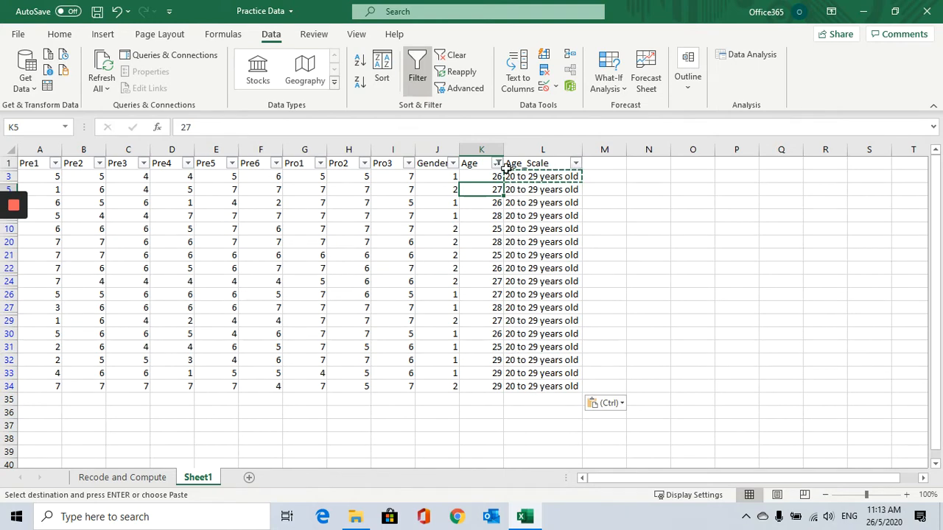
left_click(497, 163)
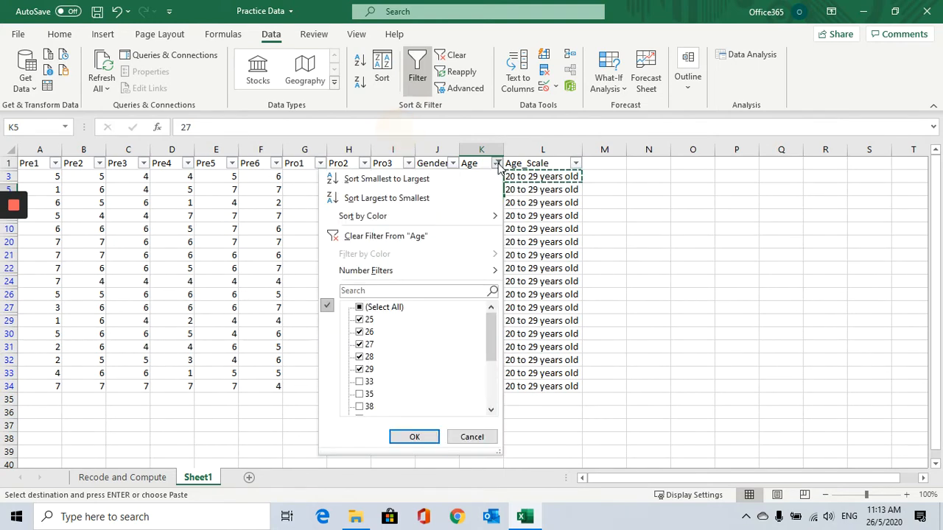
left_click(359, 308)
left_click(415, 437)
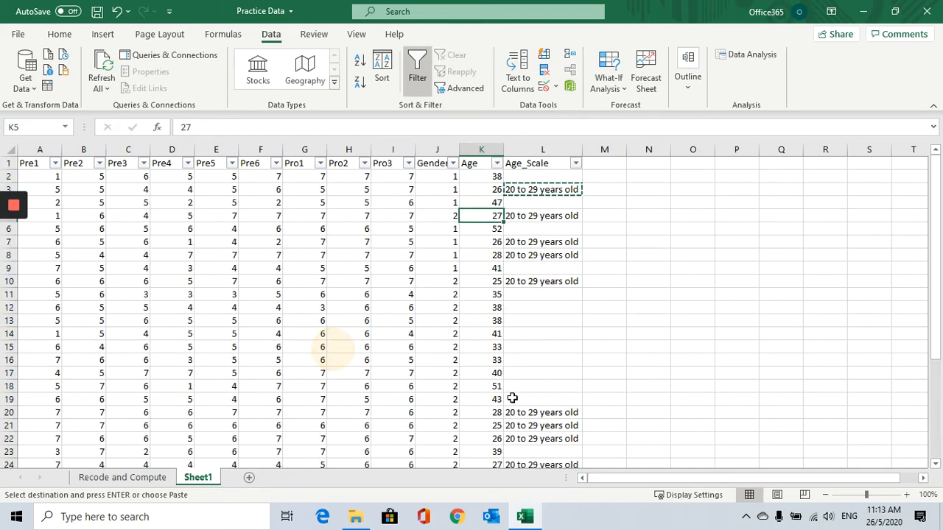
left_click(494, 186)
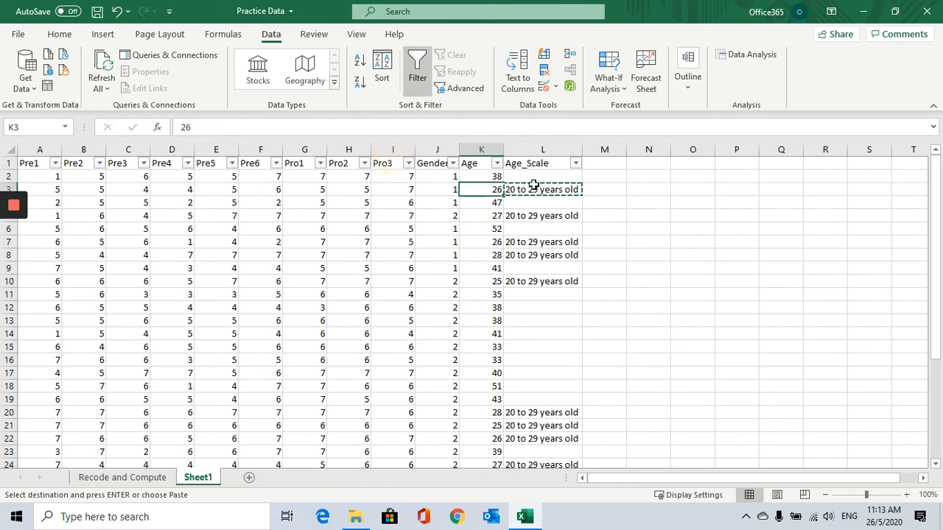
left_click(530, 190)
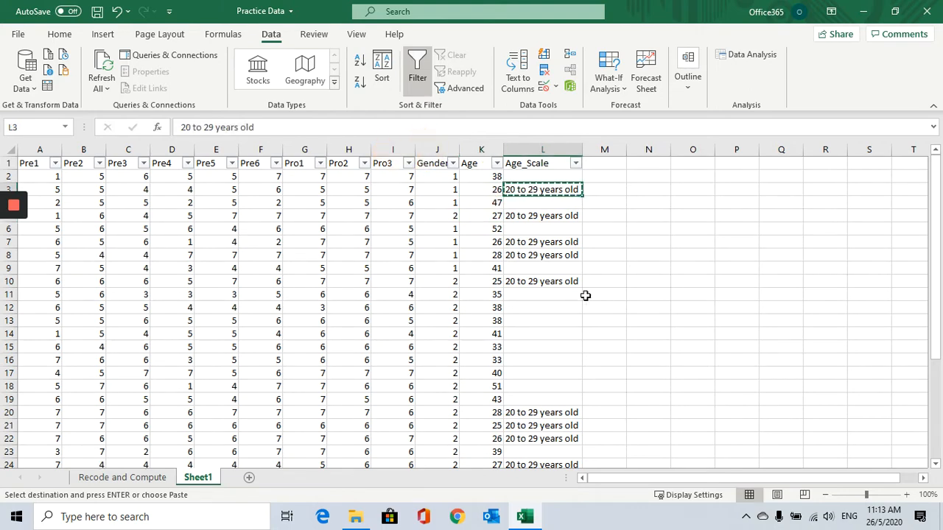
left_click(487, 189)
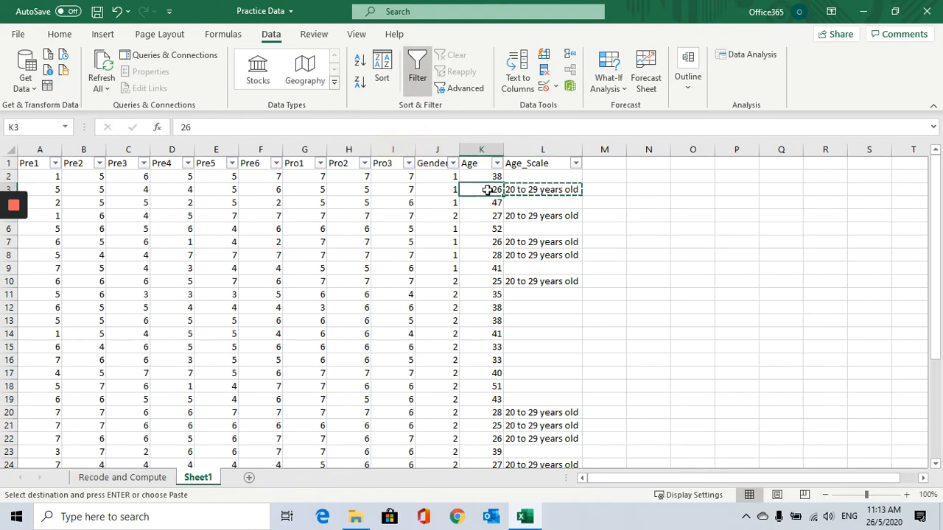
left_click(520, 190)
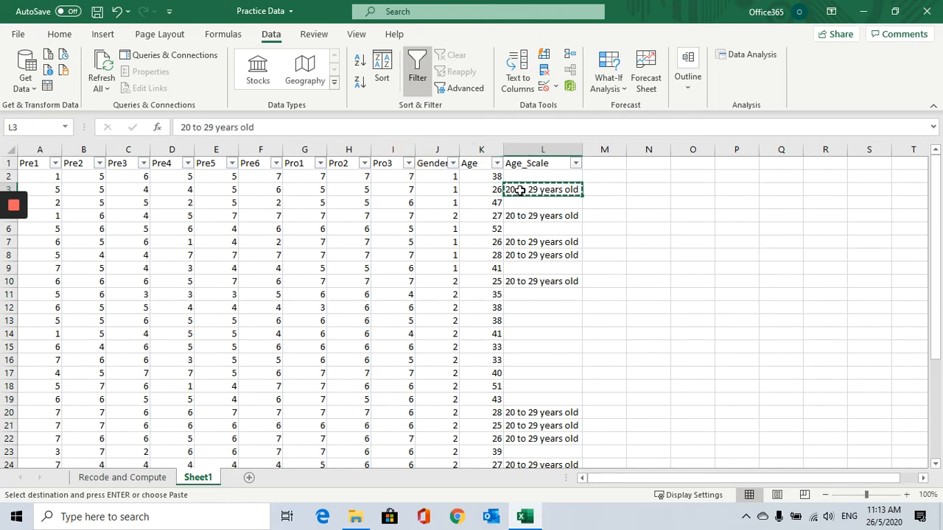
Filter the Age column to show only ages 33, 35, 38 and 39.
left_click(497, 163)
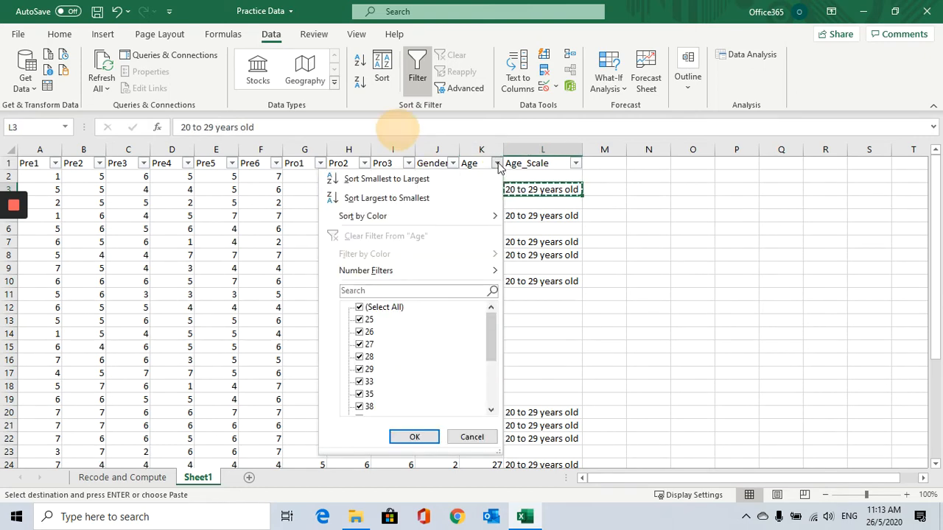
left_click(361, 308)
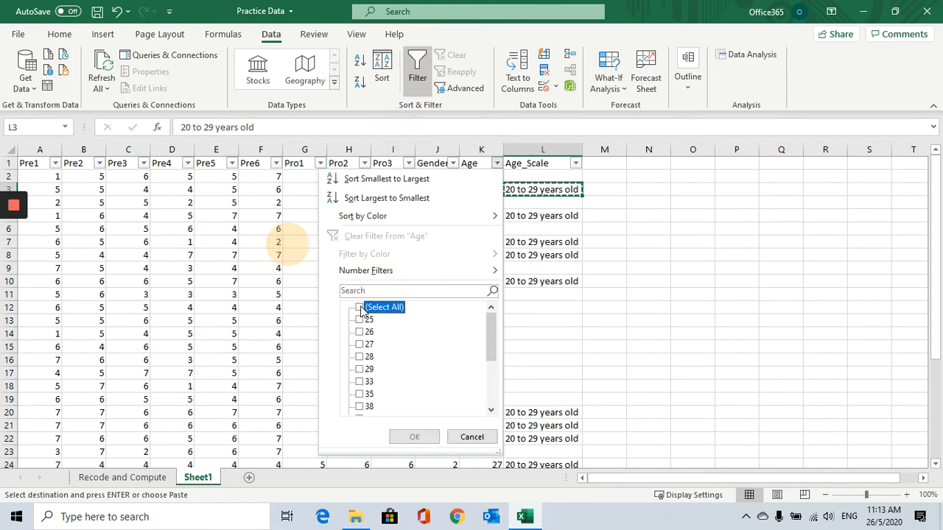
left_click(359, 381)
scroll(359, 383, "down", 1)
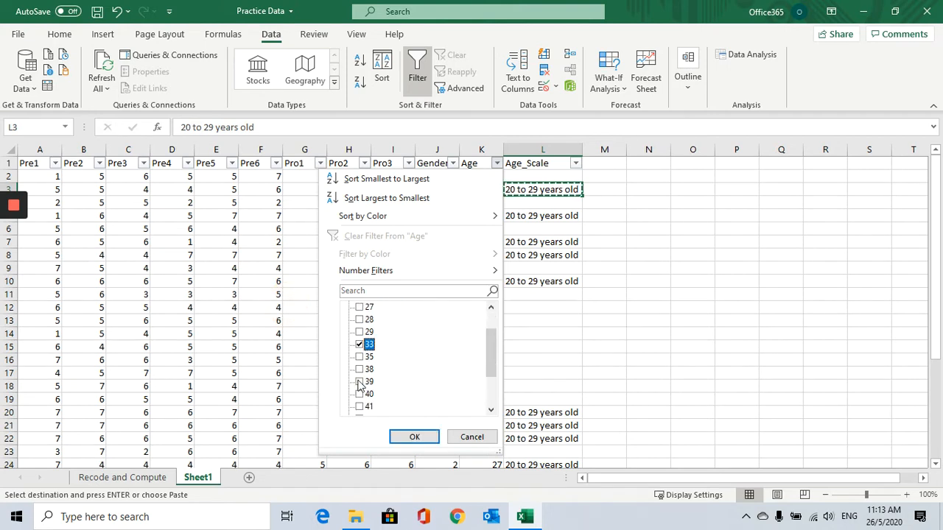
left_click(359, 357)
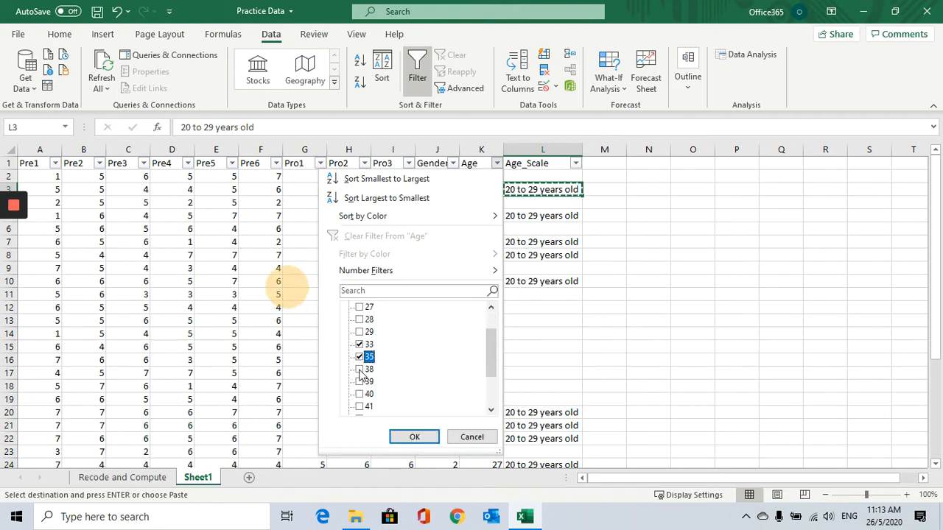
left_click(359, 369)
left_click(359, 381)
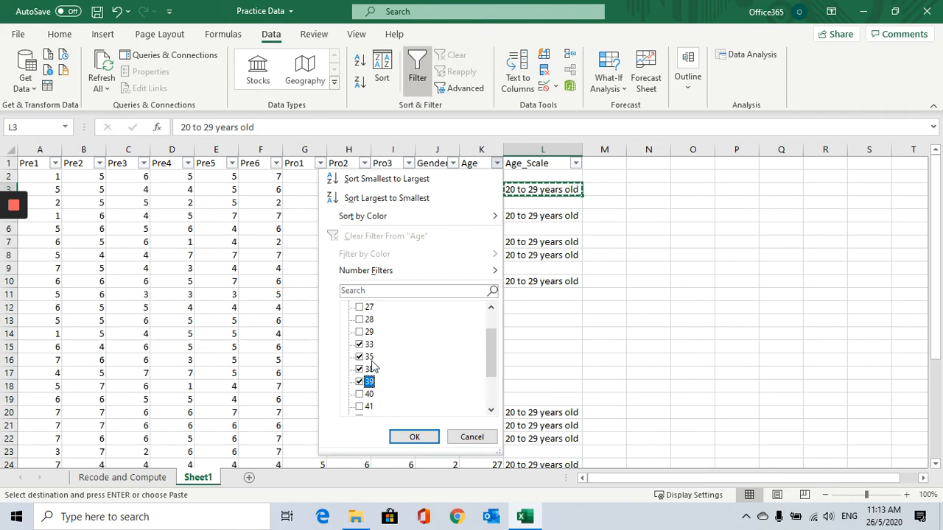
left_click(413, 438)
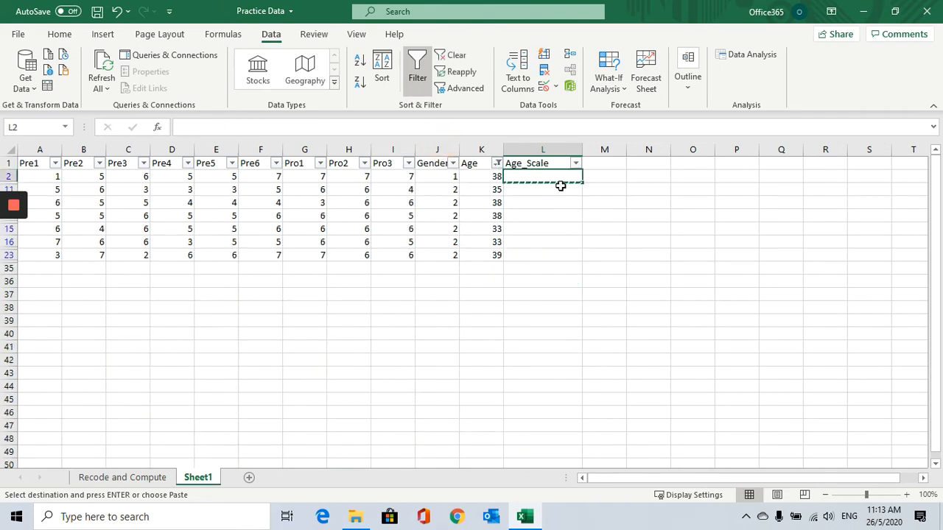
Enter "30 to 39 years old" in the first visible Age_Scale cell.
type("30 to 39 years old")
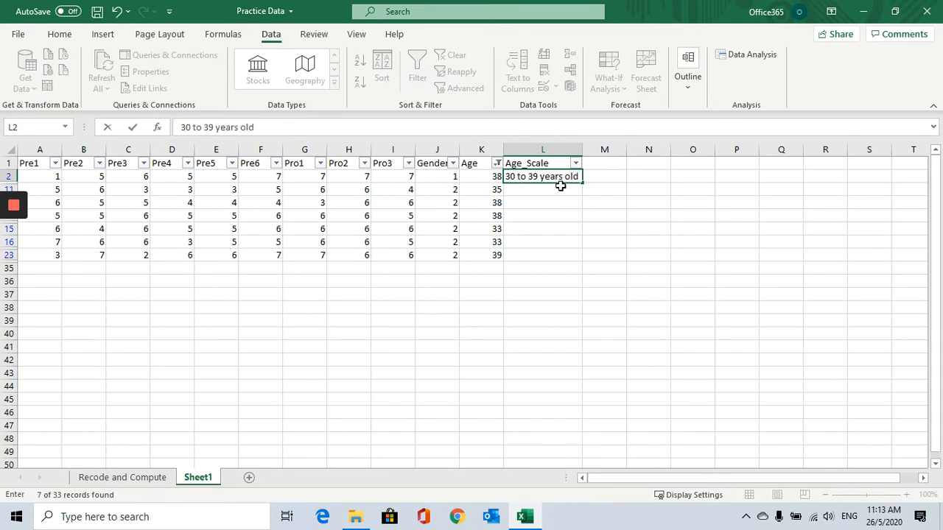
key("Return")
key("Up")
Copy the "30 to 39 years old" label down to the other visible Age_Scale rows.
key("ctrl+c")
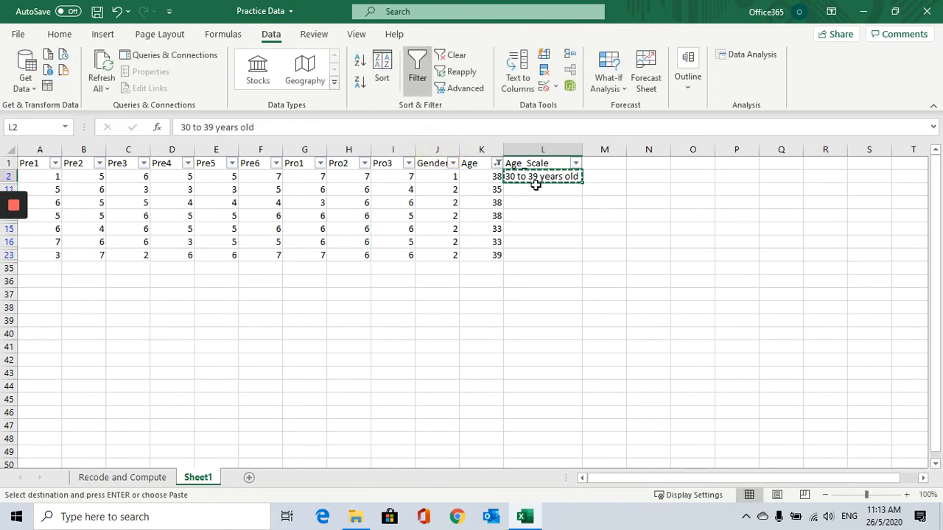
left_click_drag(534, 190, 523, 253)
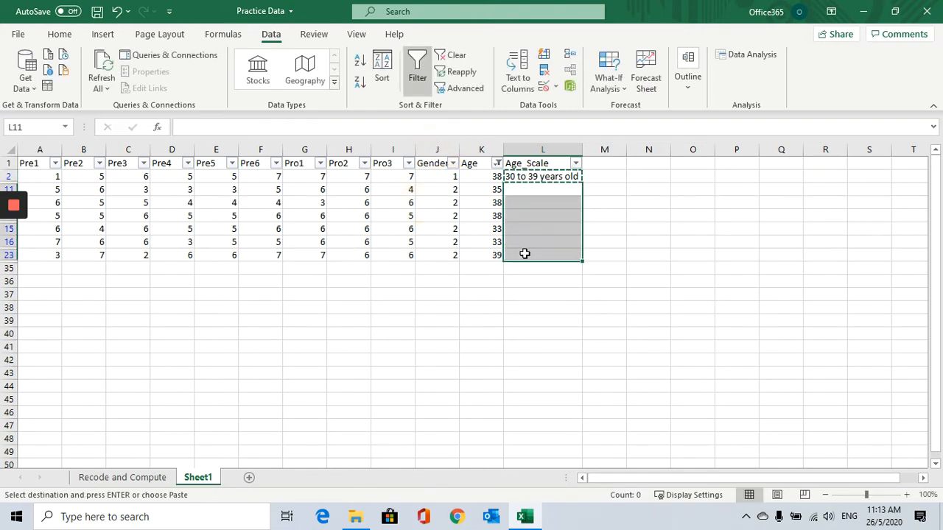
key("ctrl+v")
left_click(534, 279)
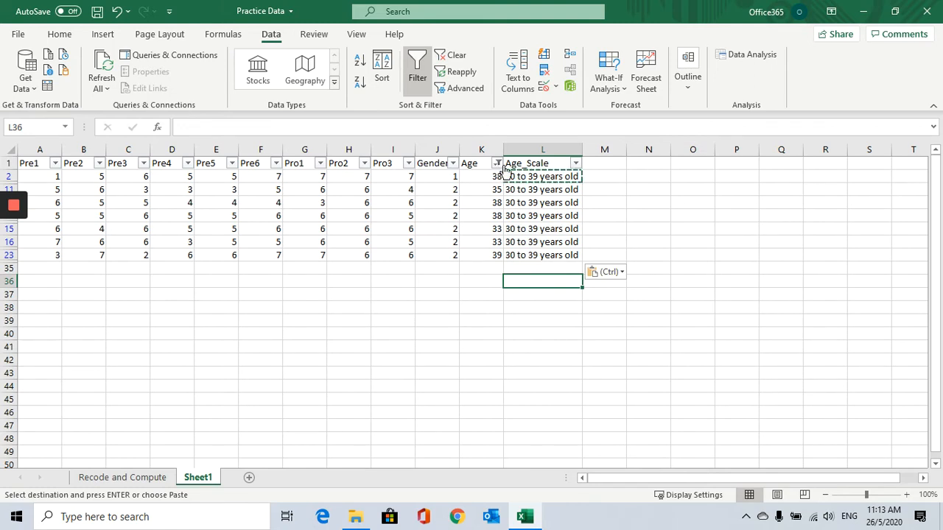
Filter the Age column to show only ages 40, 41, 43, 46 and 47.
left_click(501, 164)
left_click(359, 309)
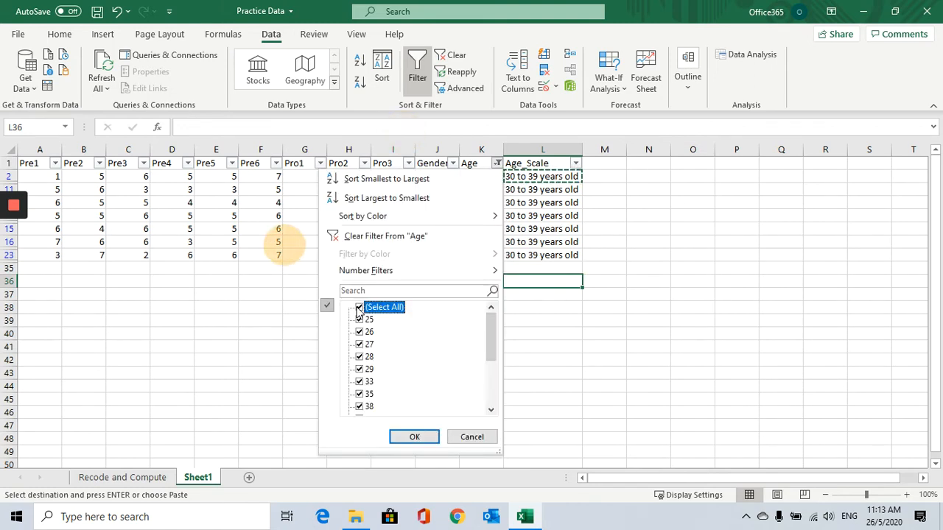
left_click(360, 309)
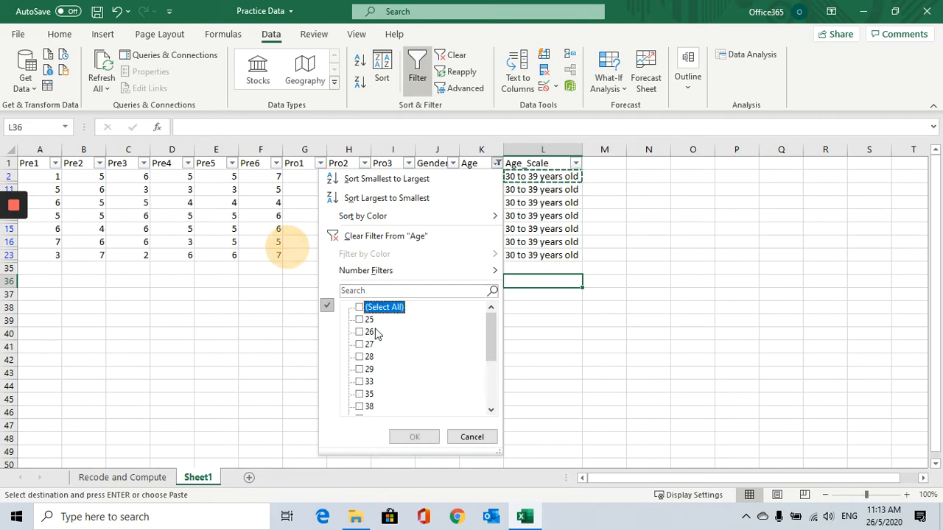
scroll(377, 343, "down", 3)
left_click(360, 333)
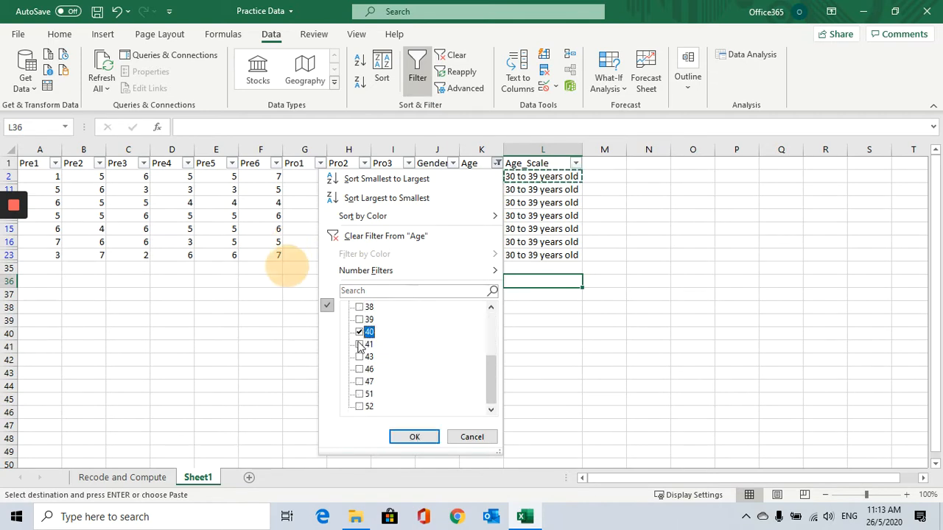
left_click(359, 344)
left_click(358, 357)
left_click(359, 369)
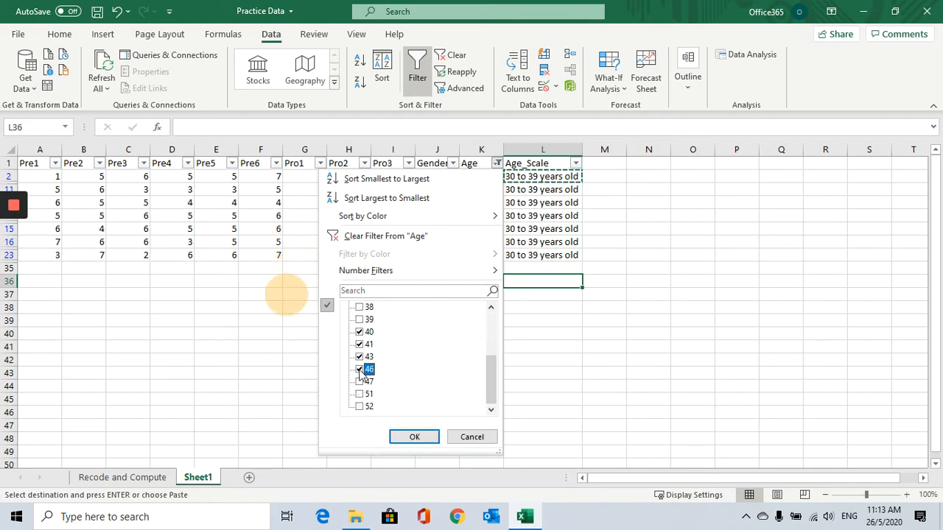
left_click(360, 382)
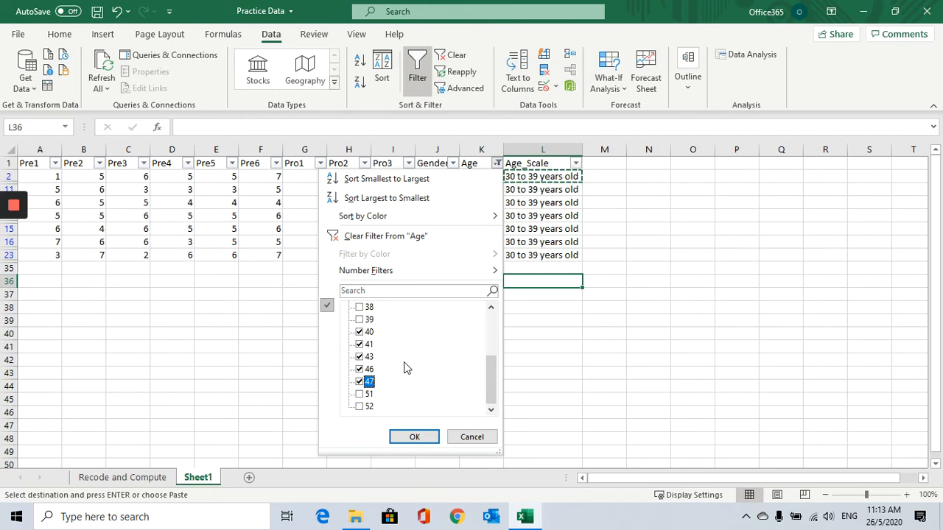
left_click(426, 437)
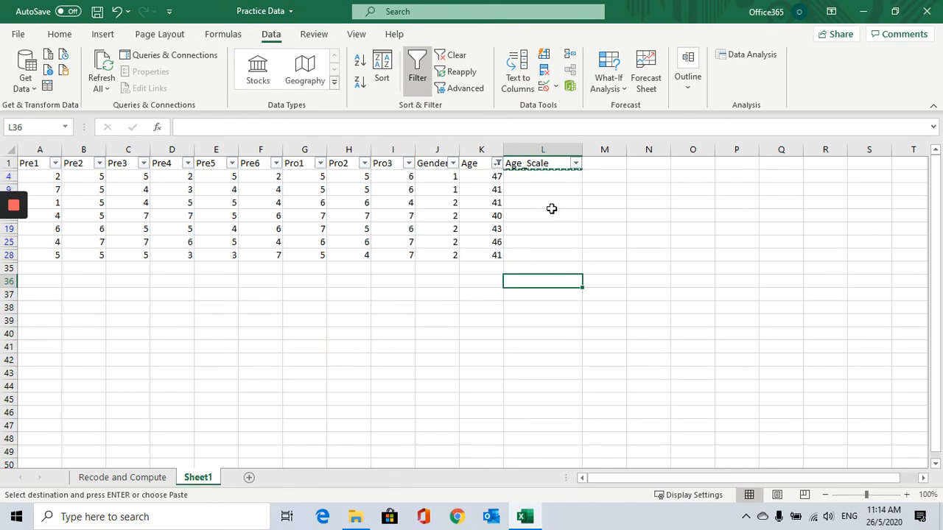
Enter "40 to 49 years old" in the first visible Age_Scale cell.
left_click(551, 209)
left_click(540, 175)
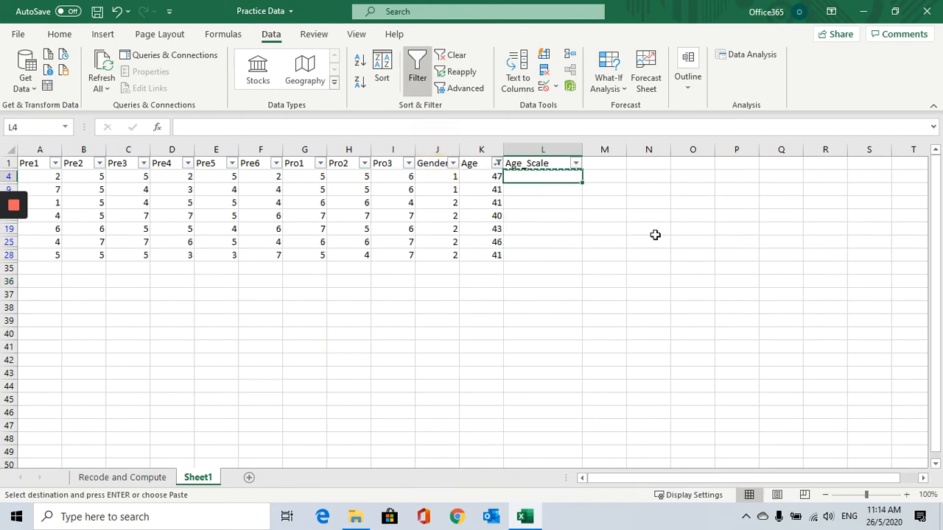
type("40 to 49 years old")
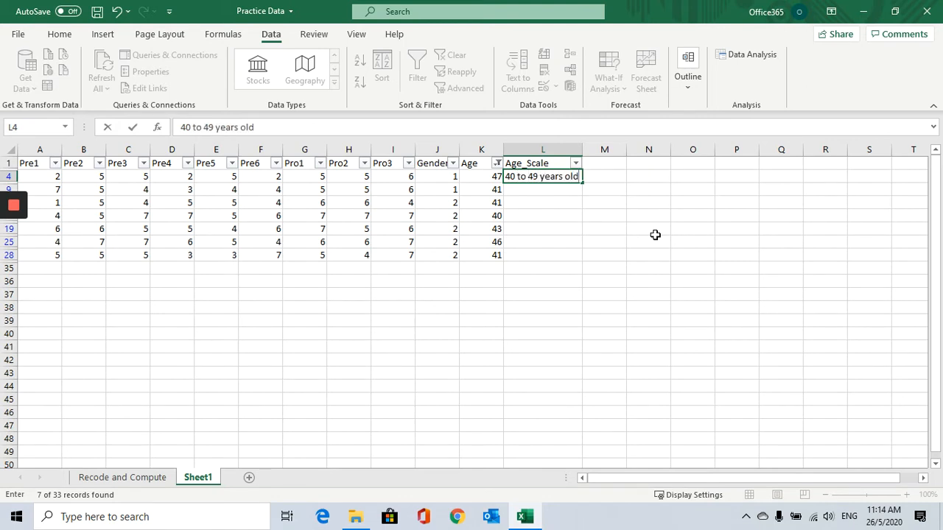
left_click(655, 234)
left_click(558, 181)
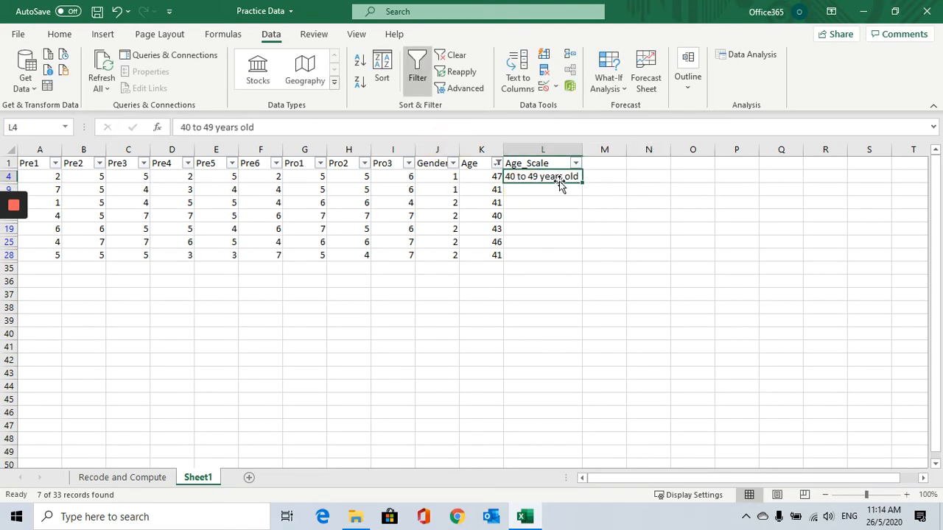
Copy the "40 to 49 years old" label down to the other visible Age_Scale rows.
key("ctrl+c")
left_click_drag(543, 189, 539, 253)
key("ctrl+v")
left_click(518, 282)
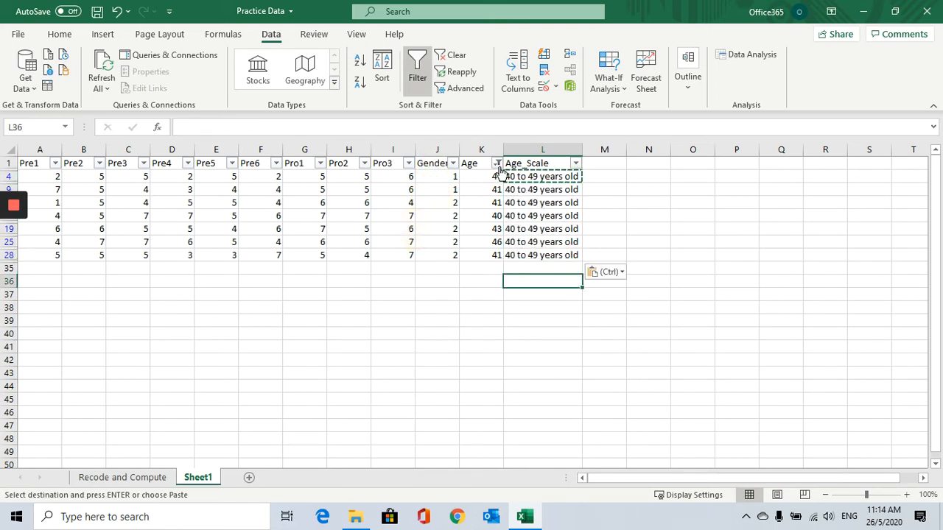
Filter the Age column to show only ages 51 and 52.
left_click(498, 163)
scroll(367, 349, "down", 3)
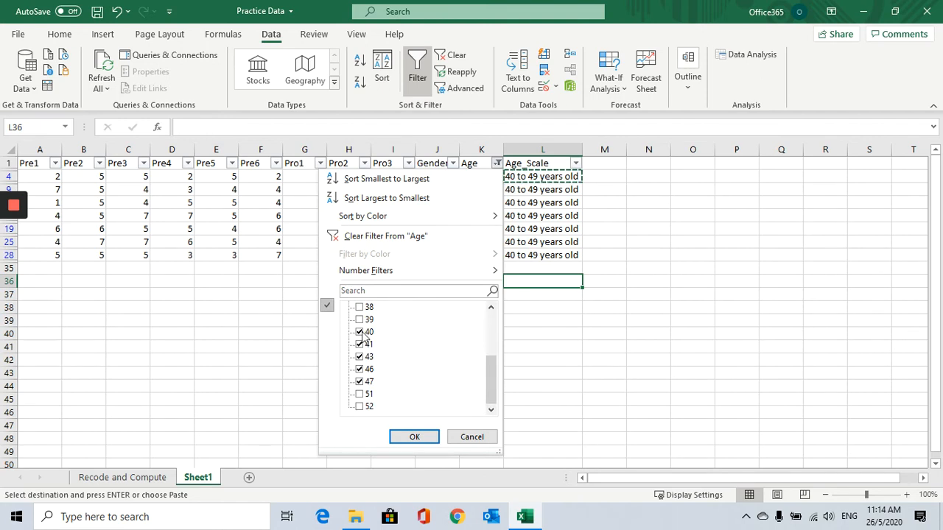
left_click(361, 333)
left_click(360, 344)
left_click(359, 357)
left_click(359, 369)
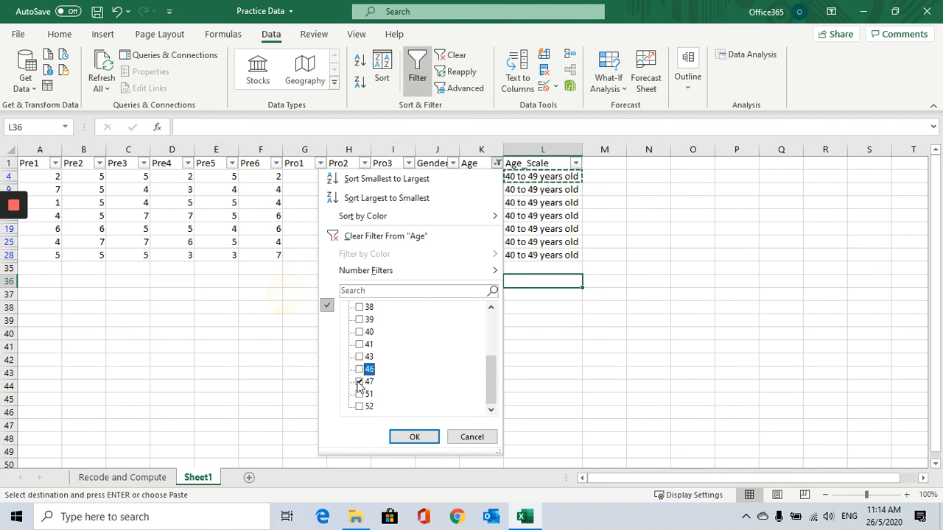
left_click(360, 381)
left_click(360, 394)
left_click(360, 407)
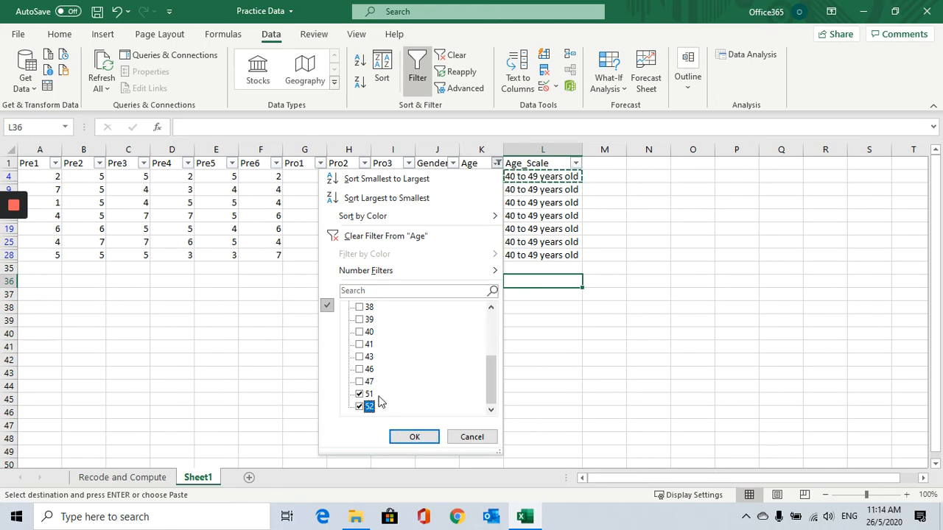
left_click(416, 439)
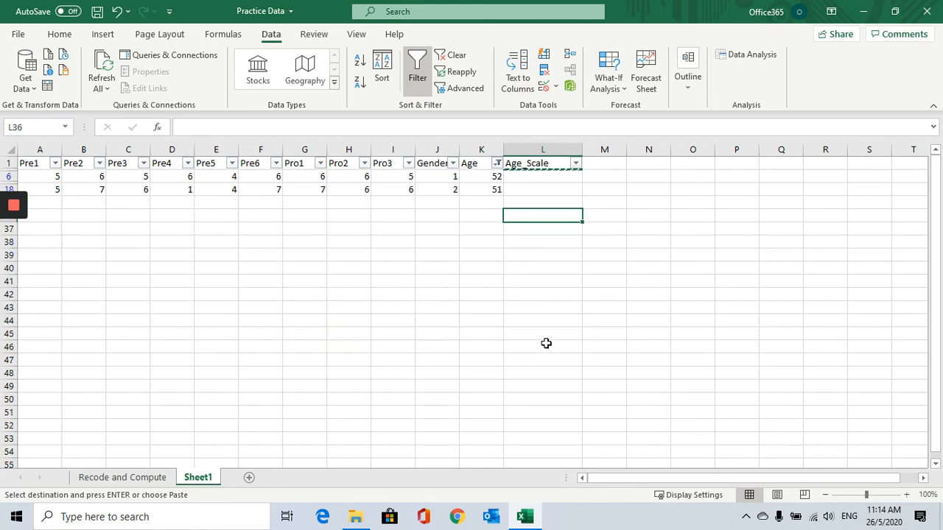
Enter "50 years old and above" in the first visible Age_Scale cell and widen the Age_Scale column to fit it.
left_click(551, 178)
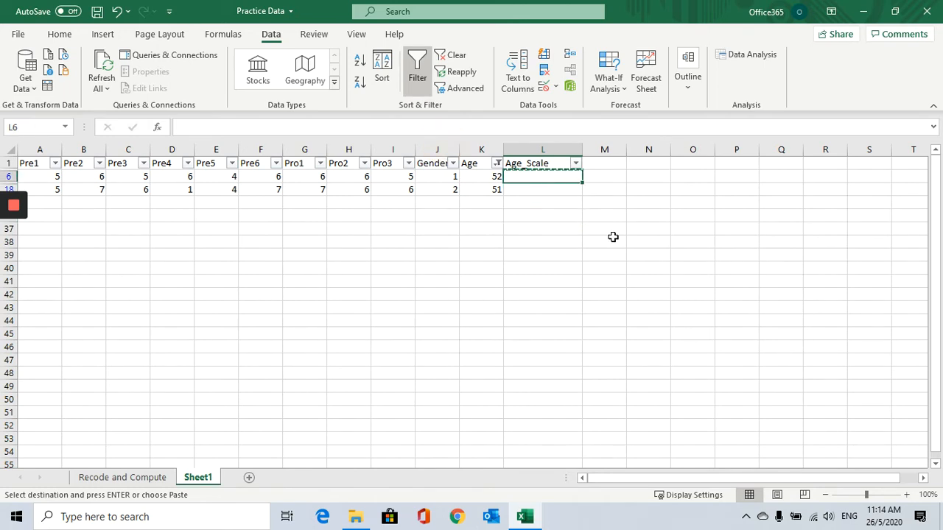
type("50 years old and above")
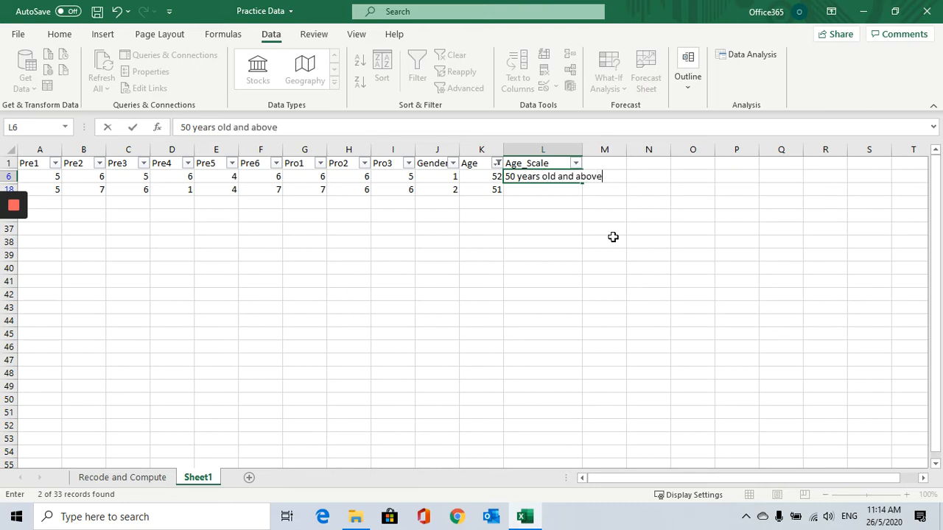
left_click(613, 237)
left_click(546, 178)
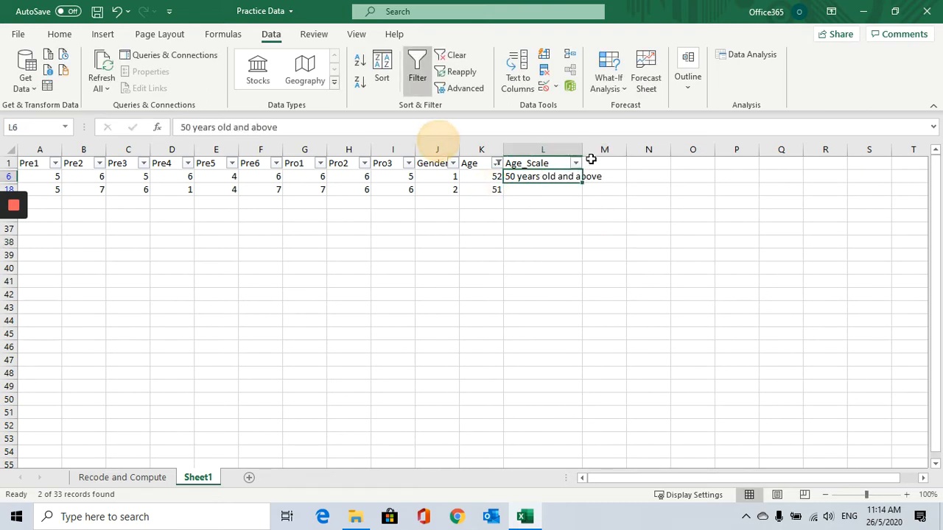
left_click_drag(580, 150, 617, 149)
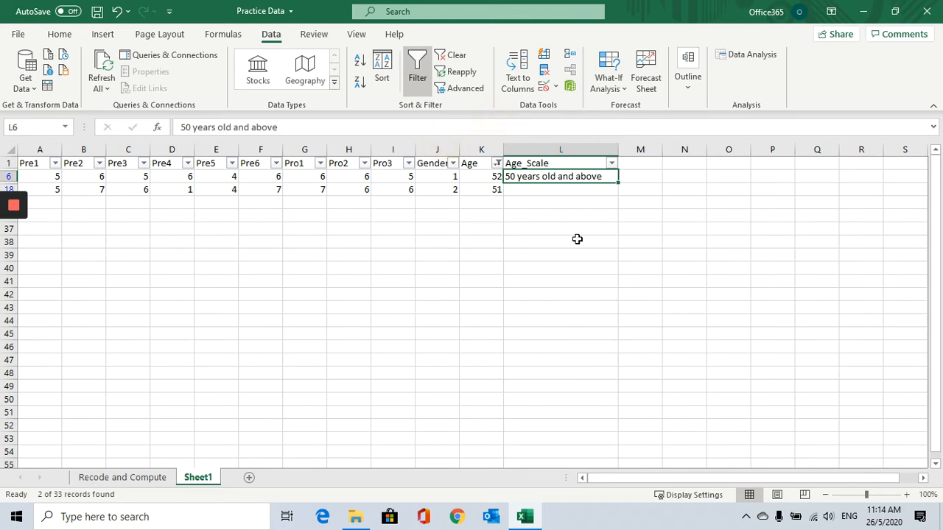
Copy the "50 years old and above" label to the other visible Age_Scale row.
key("ctrl+c")
left_click(555, 194)
key("ctrl+v")
left_click(554, 242)
left_click(553, 196)
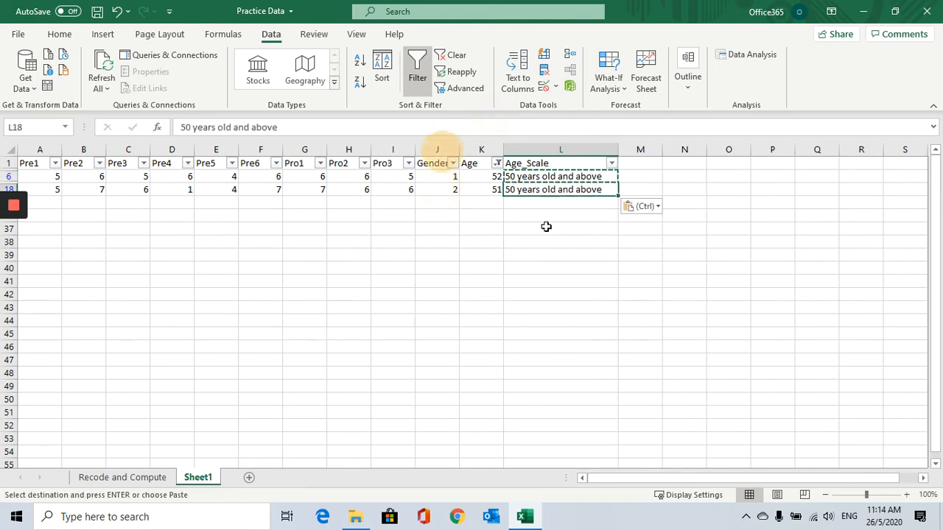
Clear the Age filter so all rows show again.
left_click(498, 164)
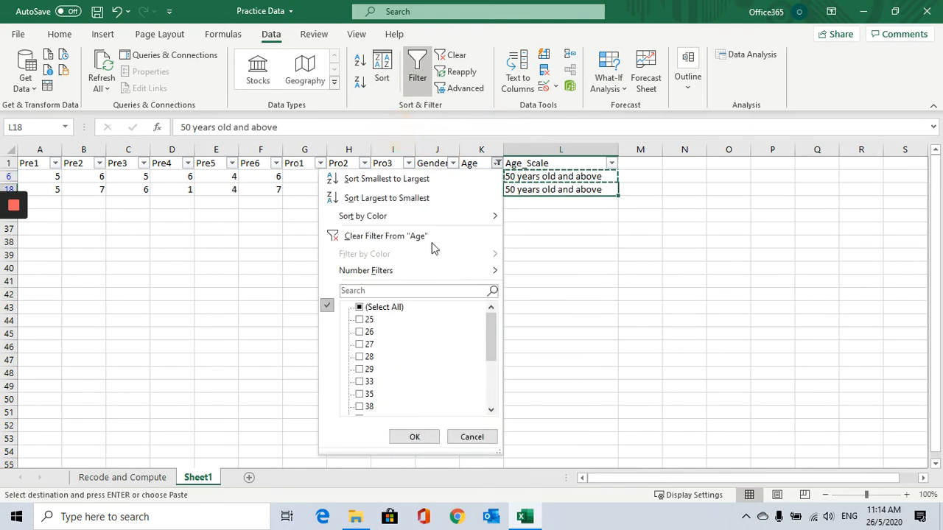
left_click(360, 307)
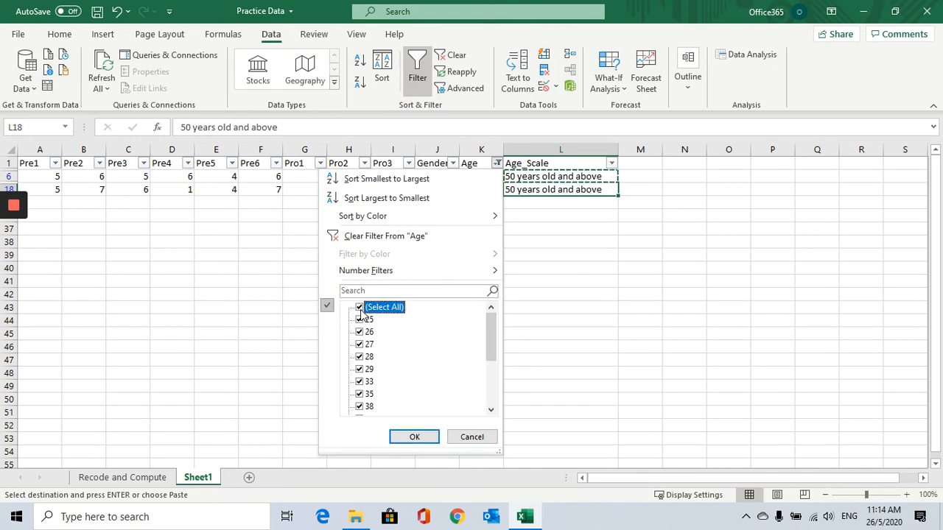
left_click(414, 437)
scroll(610, 319, "down", 7)
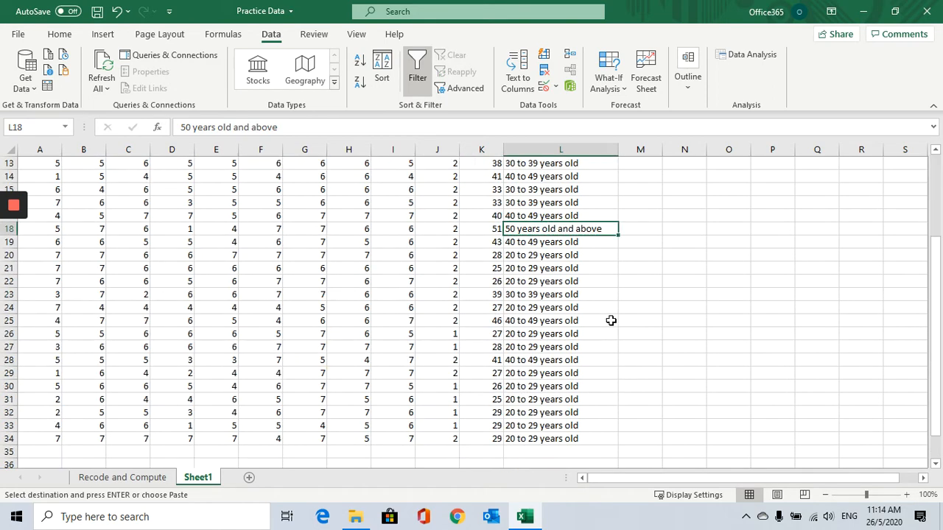
scroll(610, 322, "up", 7)
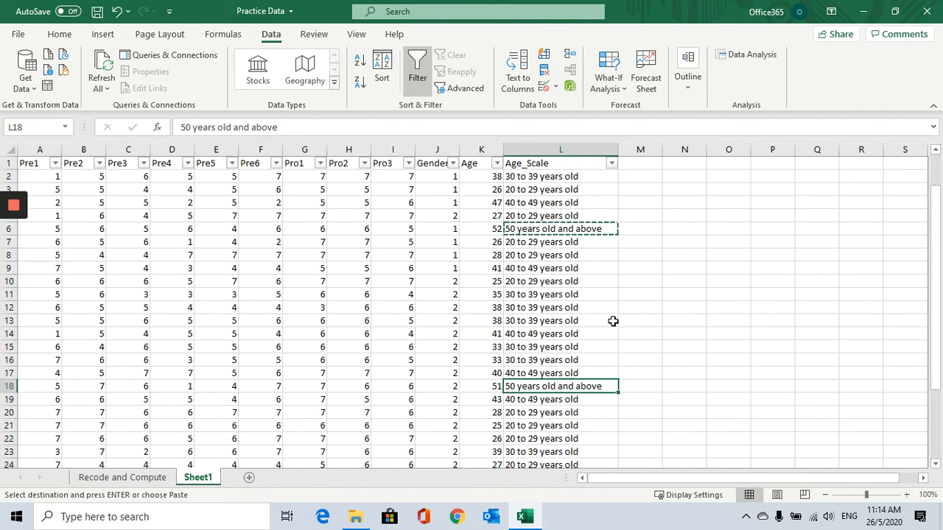
Narrow the Age_Scale column width slightly.
left_click(570, 206)
left_click(498, 178)
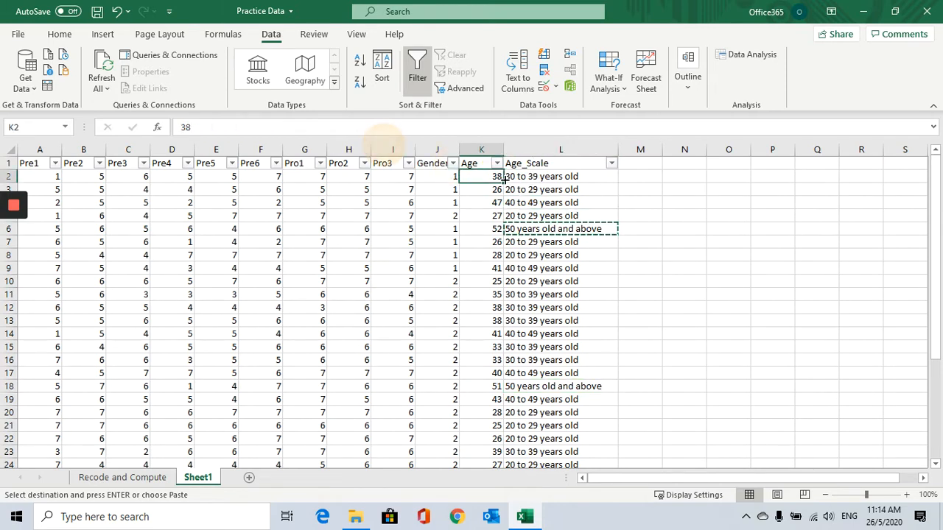
left_click(524, 178)
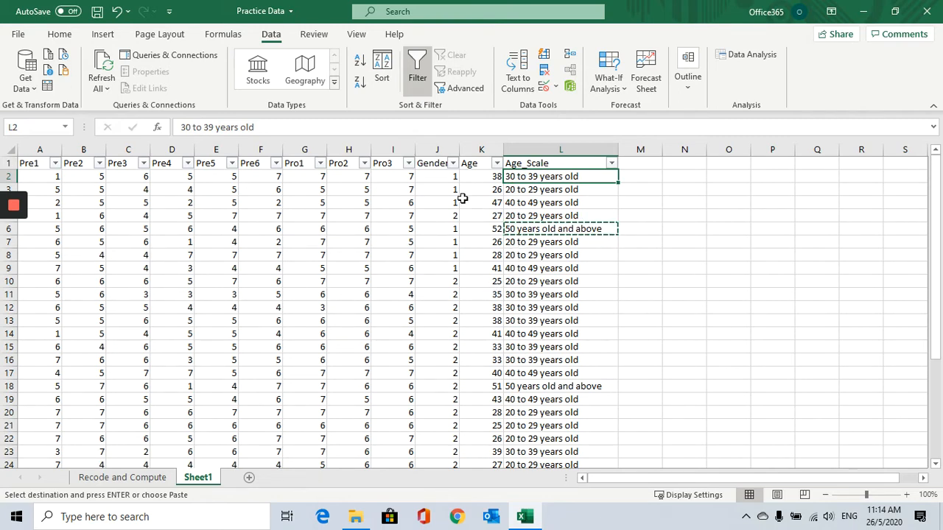
left_click(439, 176)
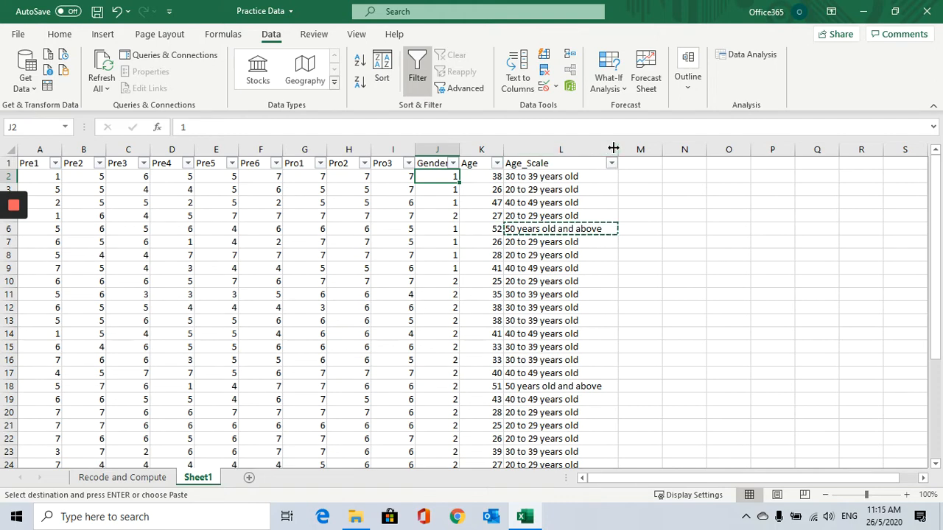
left_click_drag(618, 150, 595, 150)
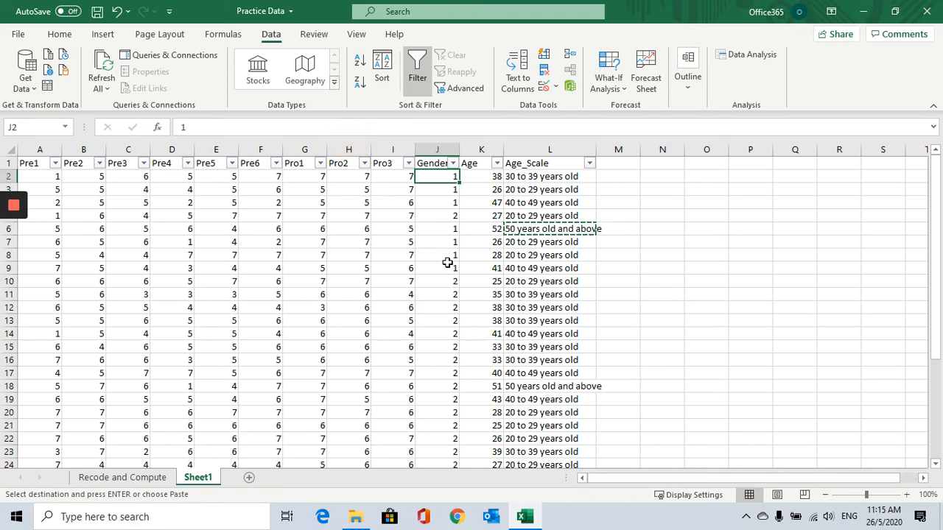
Filter the Gender column to show only rows with value 1.
left_click(439, 220)
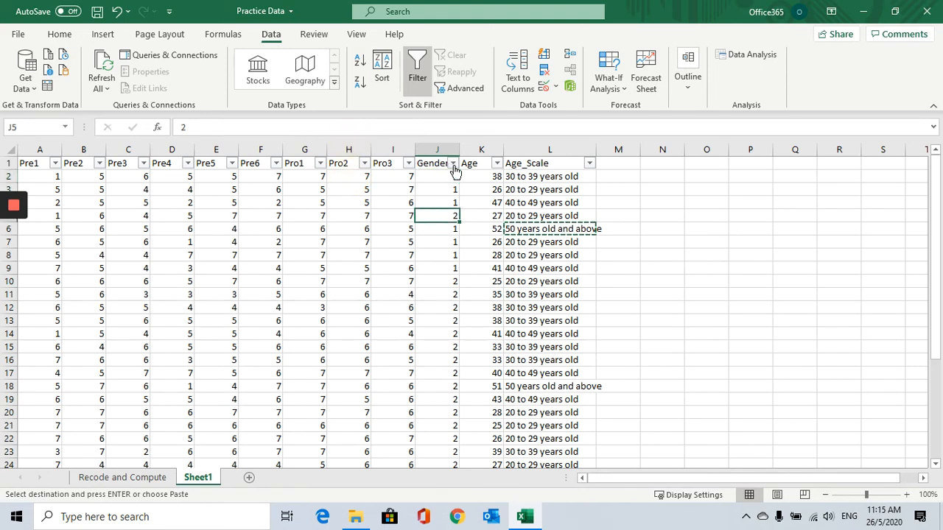
left_click(452, 163)
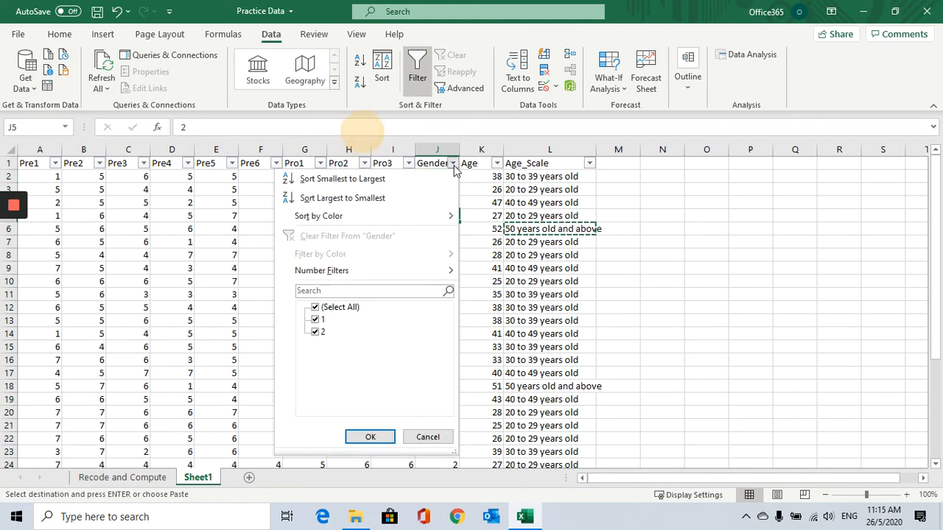
left_click(315, 307)
left_click(315, 319)
left_click(370, 437)
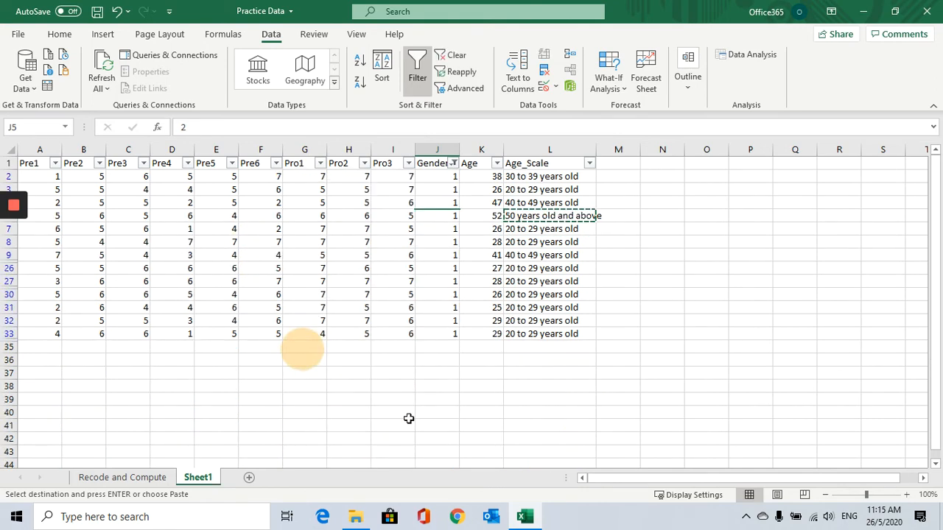
Enter "Male" in the first visible Gender cell.
left_click(443, 176)
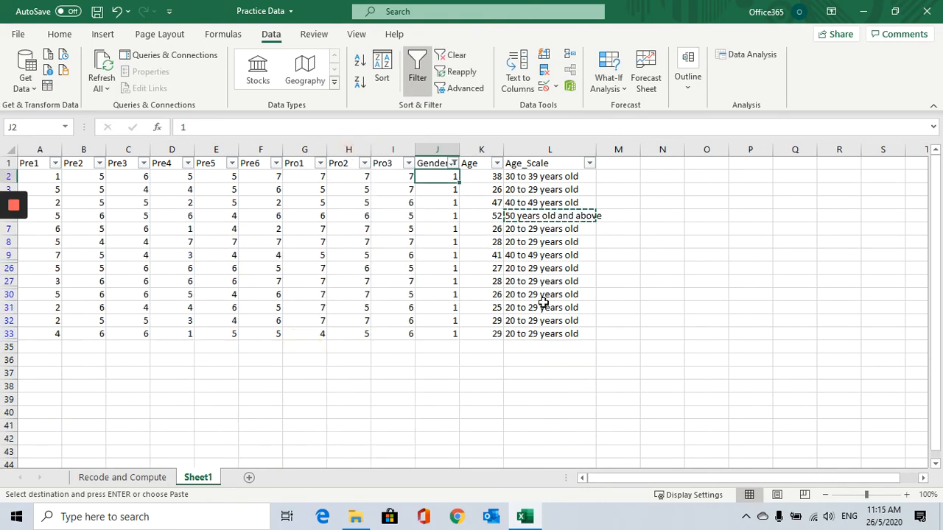
type("Male")
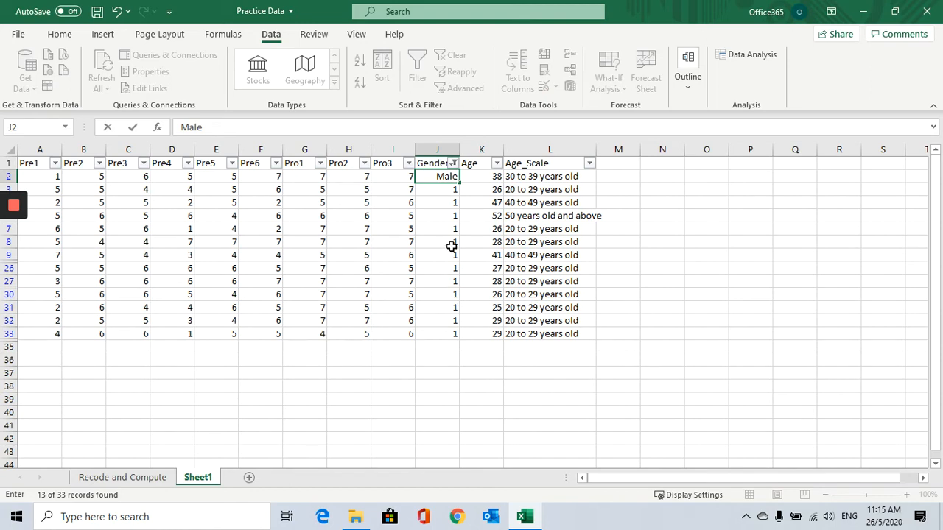
key("ctrl+Return")
Copy the "Male" label down to the other visible Gender rows.
key("ctrl+c")
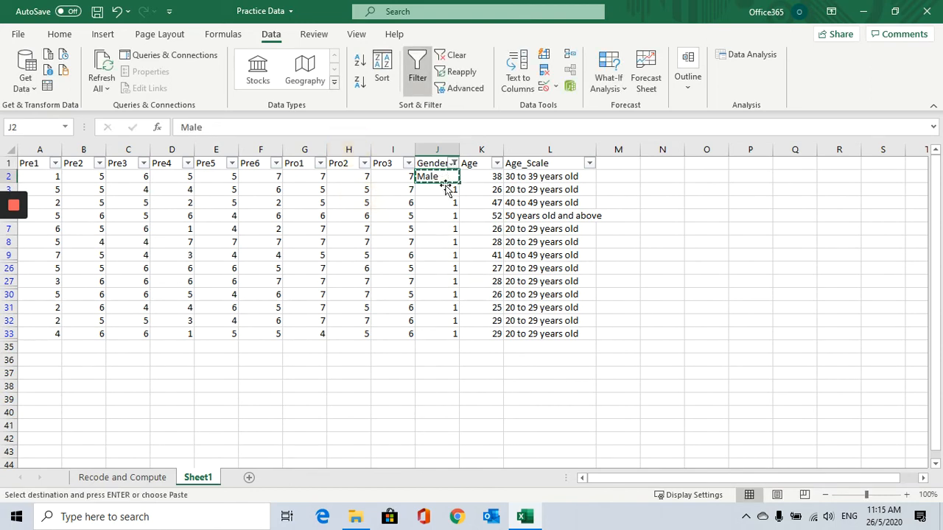
left_click_drag(446, 189, 434, 334)
key("ctrl+v")
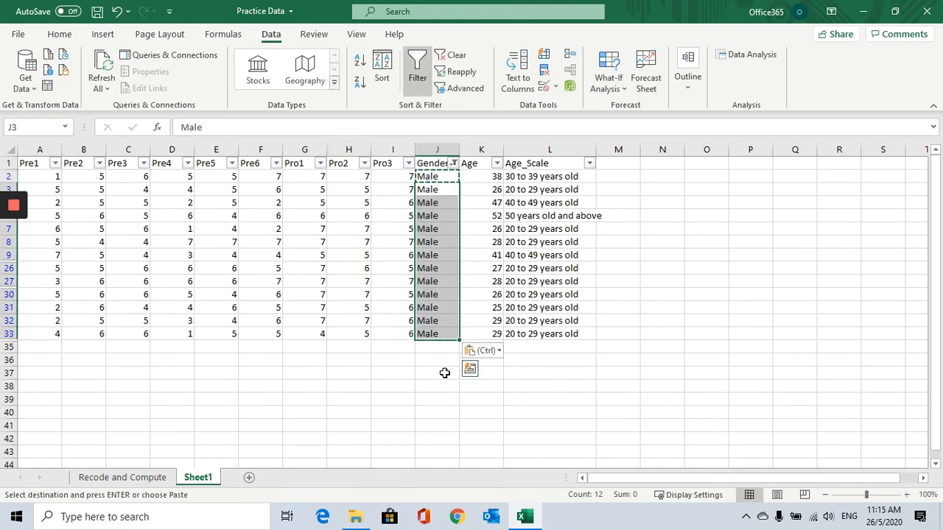
left_click(442, 372)
Filter the Gender column to show only rows with value 2.
left_click(453, 162)
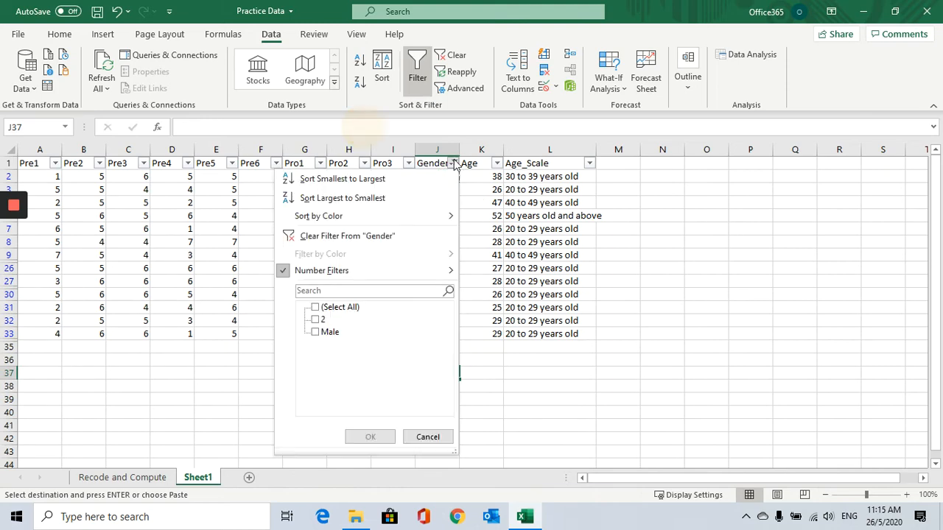
left_click(315, 333)
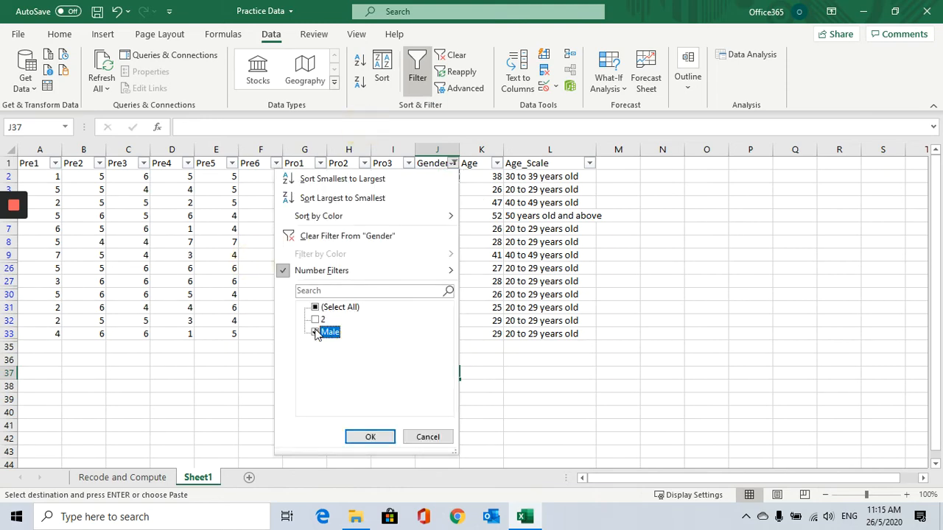
left_click(315, 307)
left_click(315, 307)
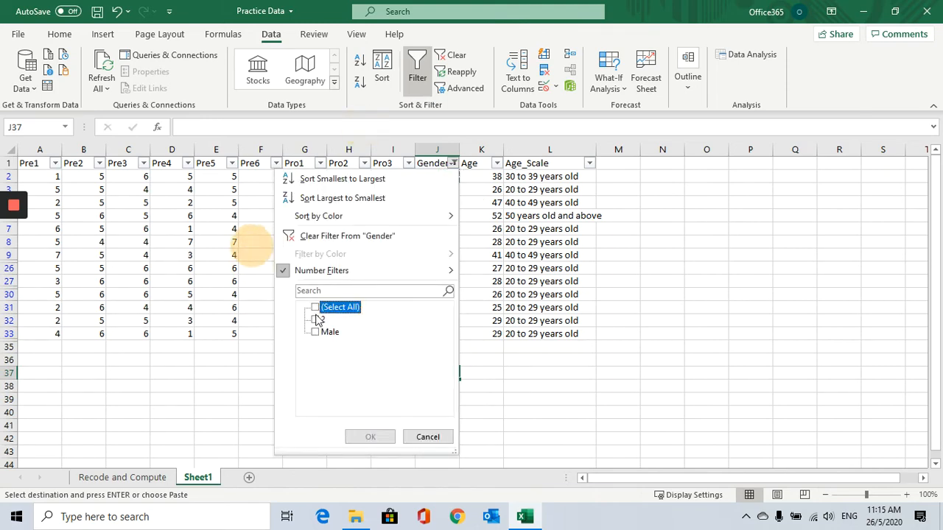
left_click(316, 319)
left_click(369, 436)
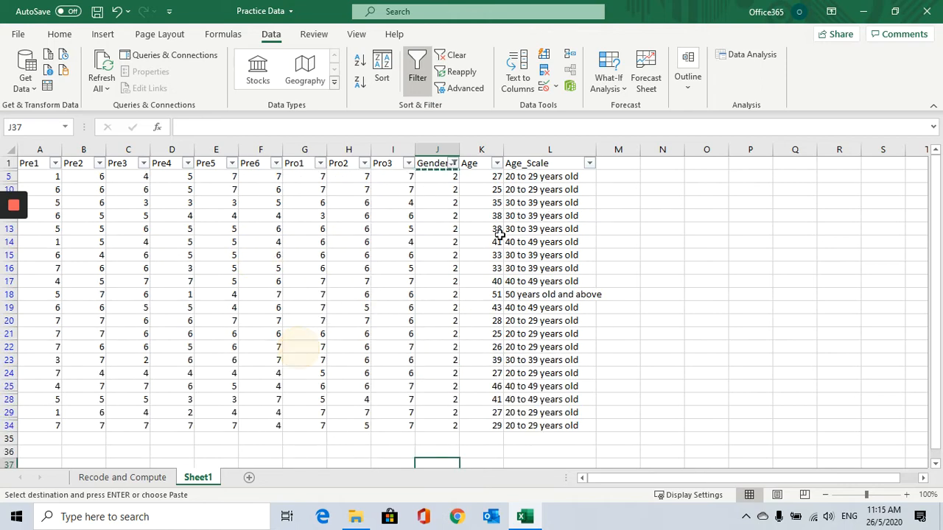
Enter "Female" in the first visible Gender cell.
left_click(446, 177)
type("Fa")
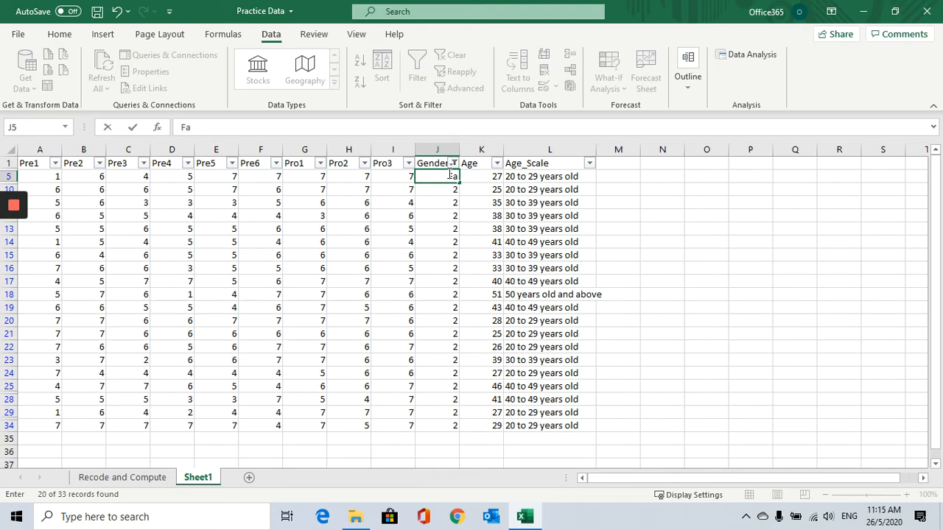
type("male")
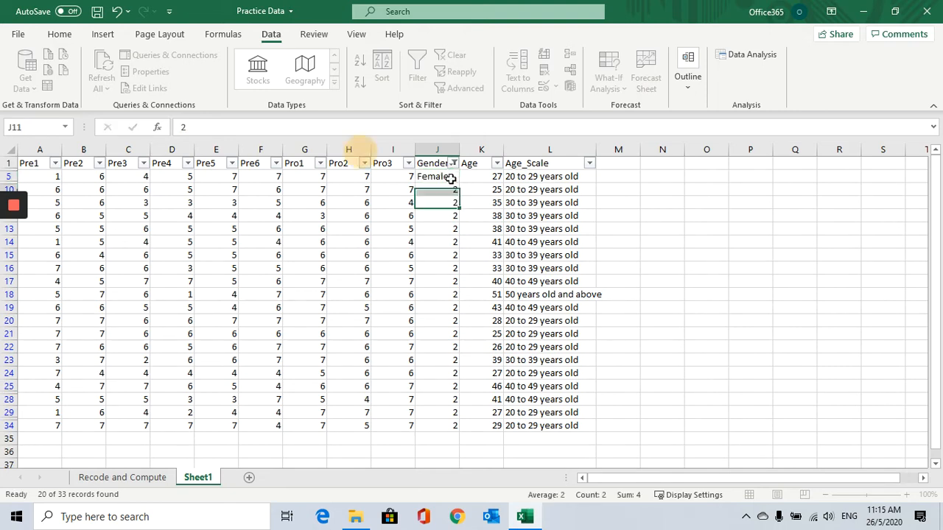
key("ctrl+Return")
Copy the "Female" label down to the other visible Gender rows.
key("ctrl+c")
left_click_drag(444, 195, 445, 427)
key("ctrl+v")
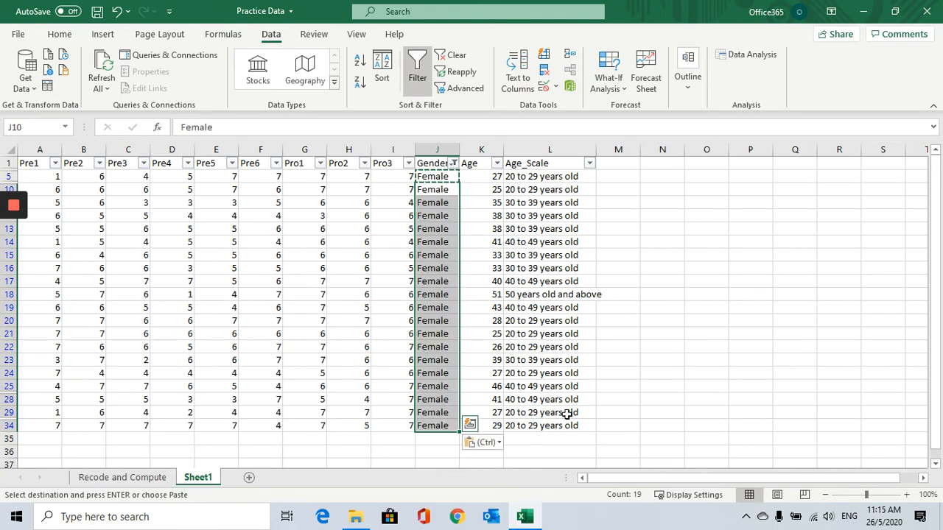
left_click(667, 398)
Clear the Gender filter so all rows show again.
left_click(454, 163)
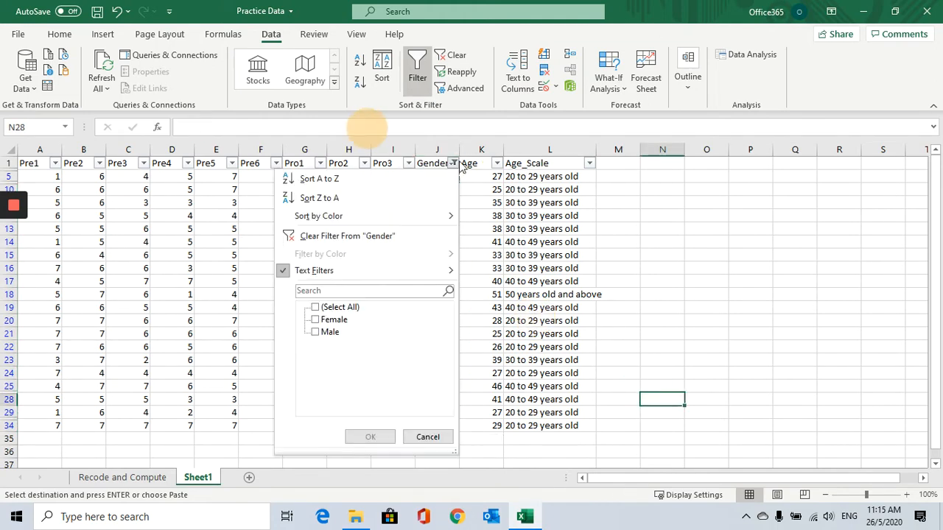
left_click(324, 307)
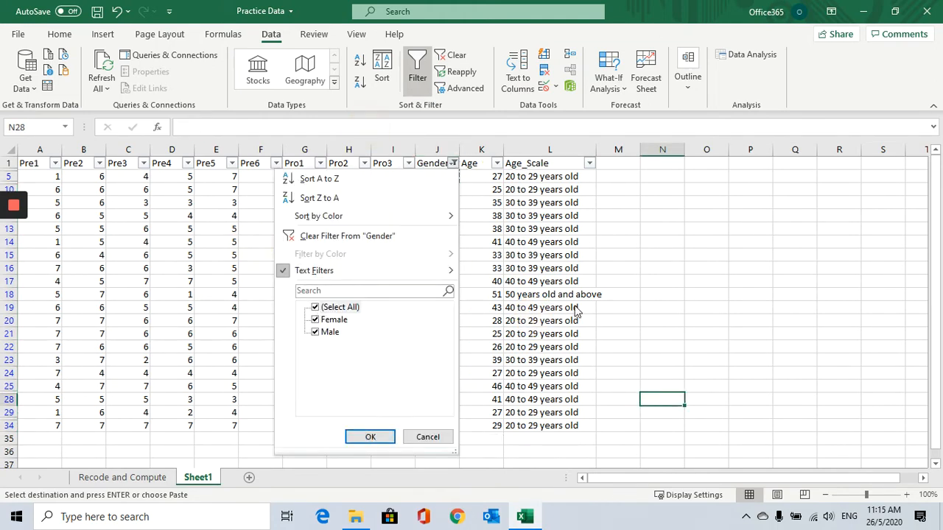
left_click(371, 436)
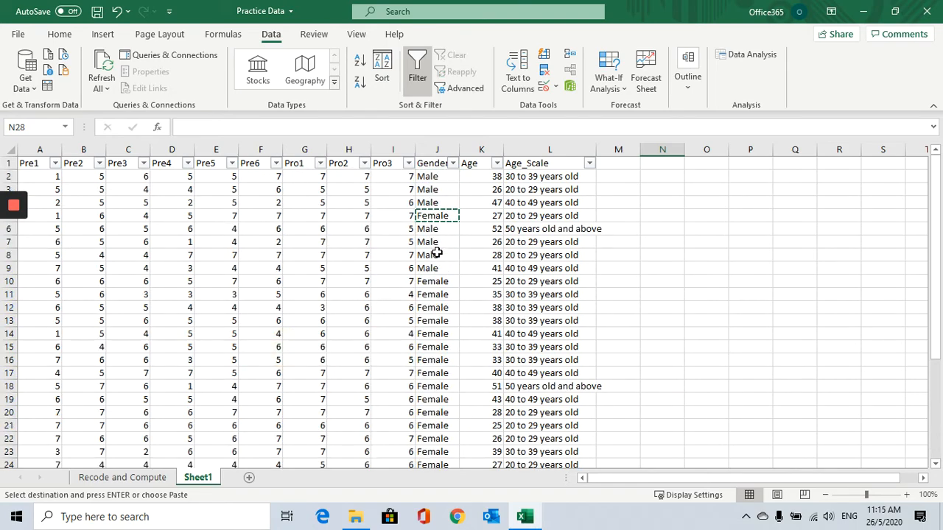
scroll(457, 280, "down", 7)
scroll(457, 280, "up", 7)
left_click(434, 228)
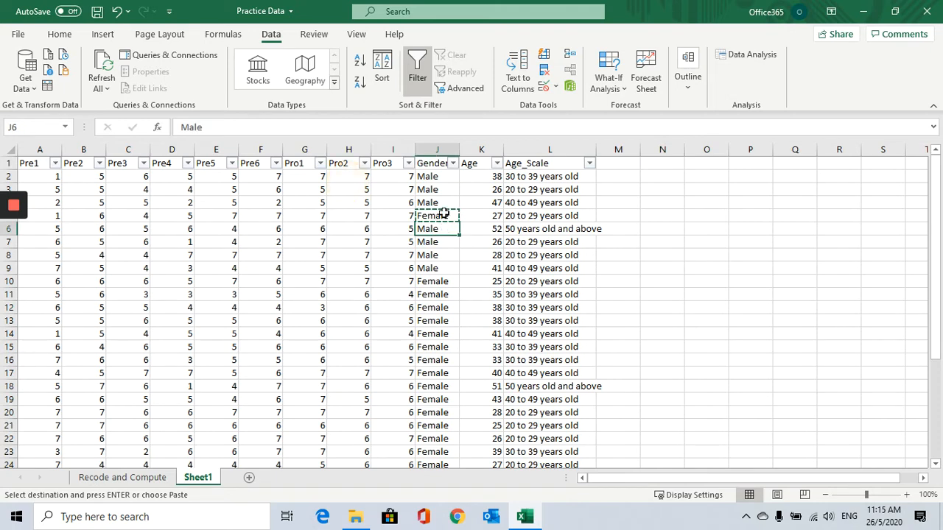
left_click(436, 216)
left_click(433, 228)
left_click(435, 216)
left_click_drag(435, 176, 434, 189)
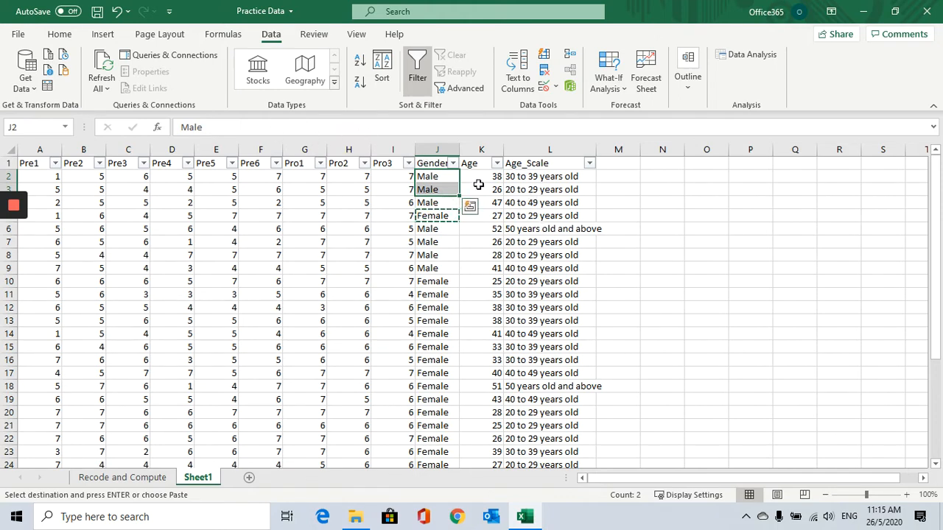
left_click(442, 201)
left_click(440, 175)
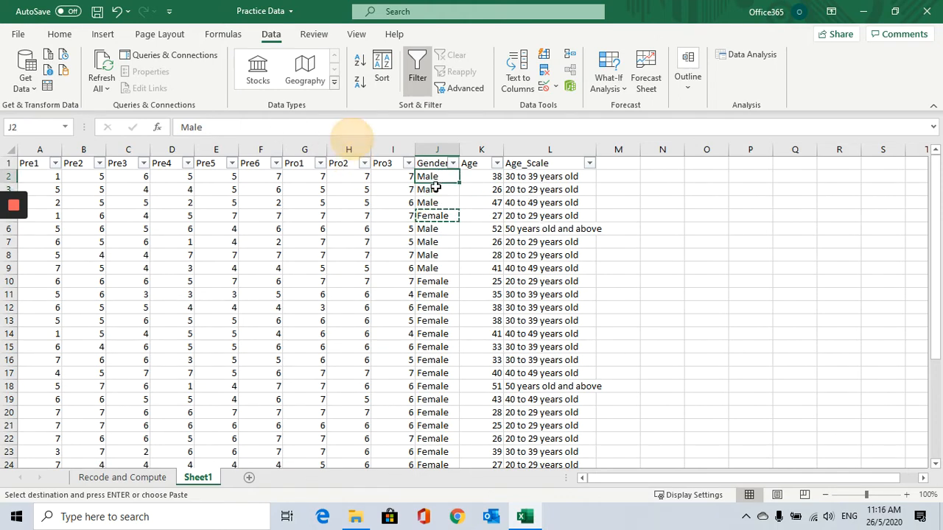
Undo the Male/Female relabelling and filtering of the Gender column.
left_click(117, 12)
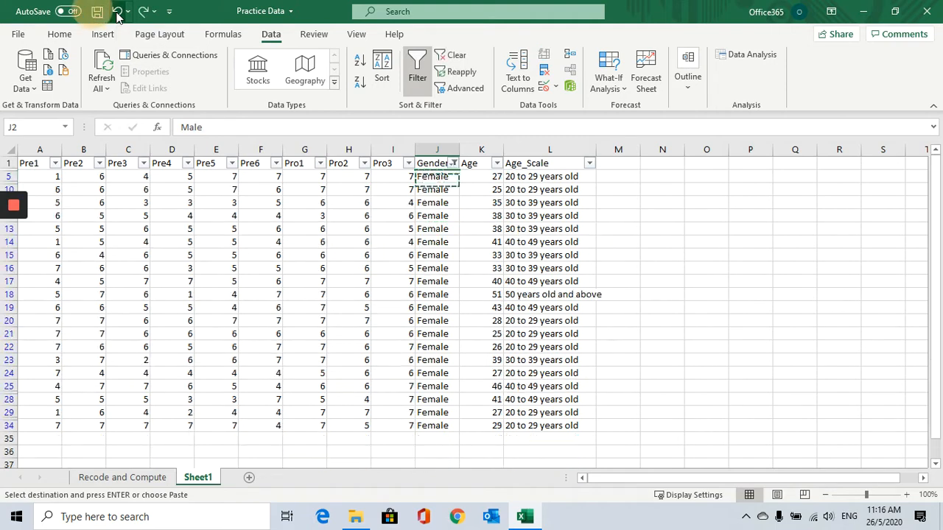
left_click(117, 12)
left_click(117, 11)
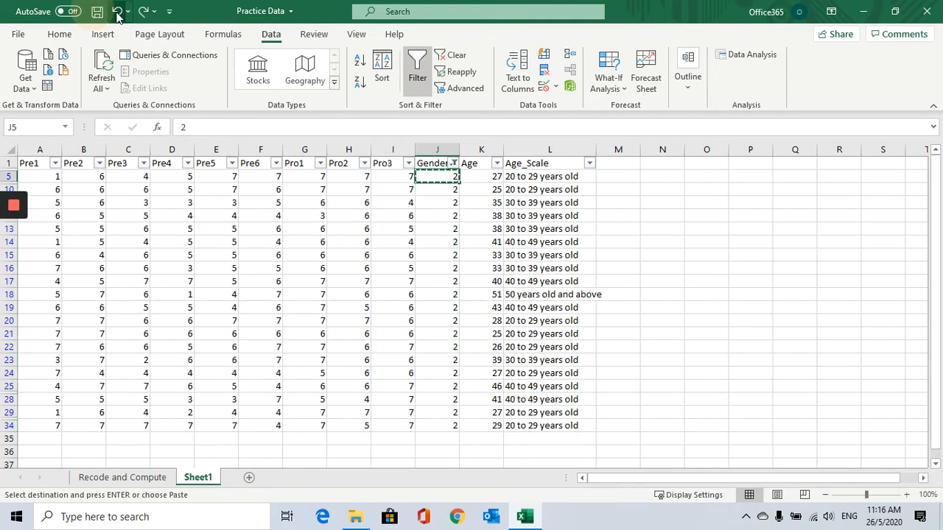
left_click(117, 12)
left_click(117, 12)
left_click(118, 12)
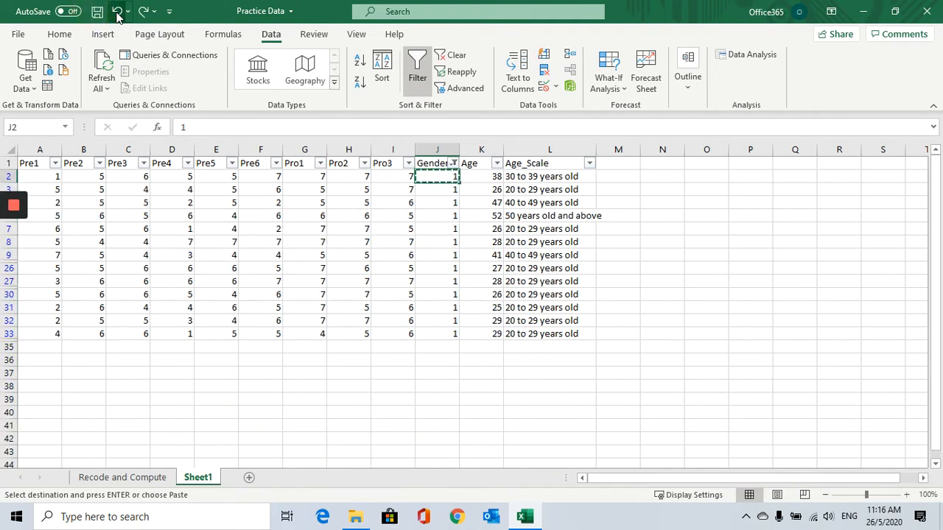
Reselect all values in the Gender filter so every row shows again.
left_click(453, 164)
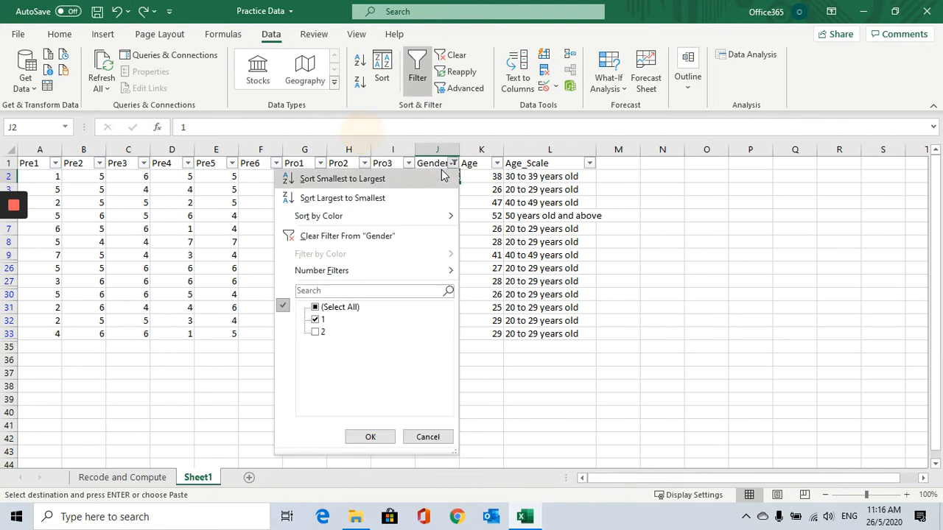
left_click(316, 307)
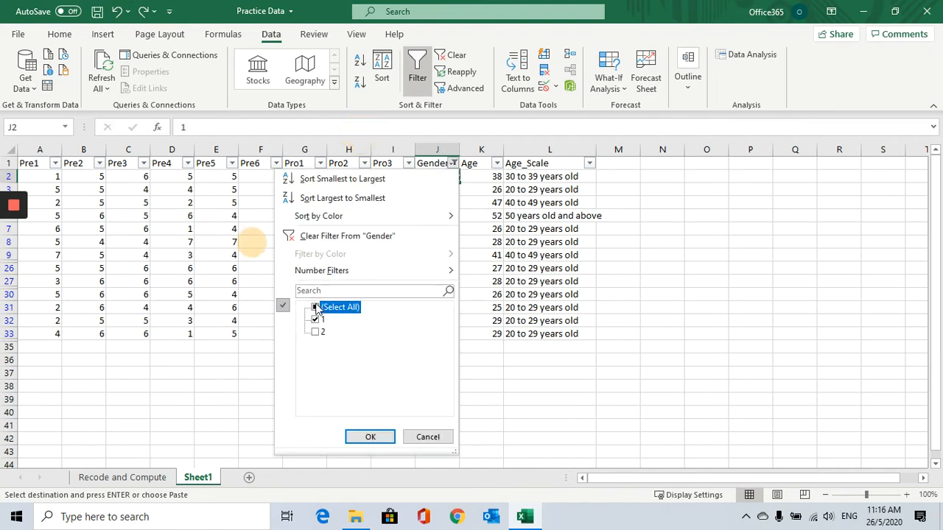
left_click(370, 437)
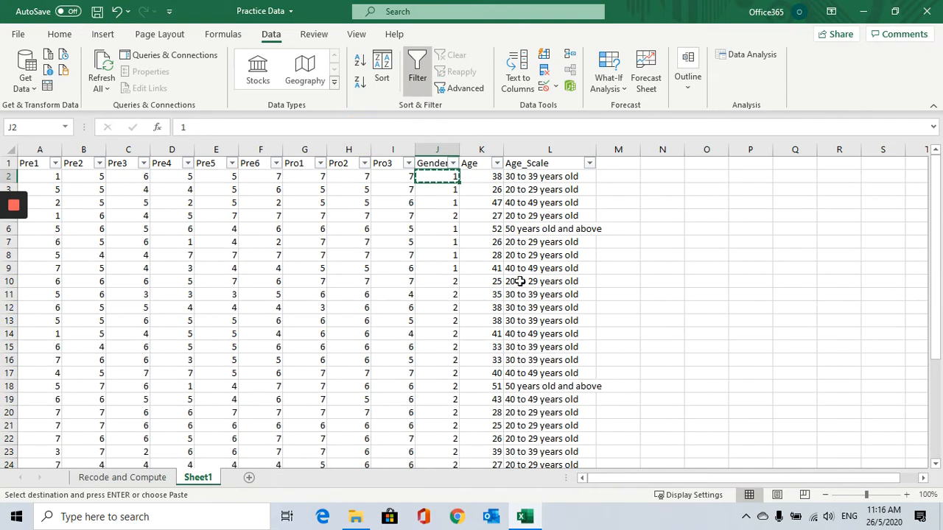
Add a new sheet and enter a Gender legend in column A: Gender, 1 = Male, 2 = Female.
left_click(250, 479)
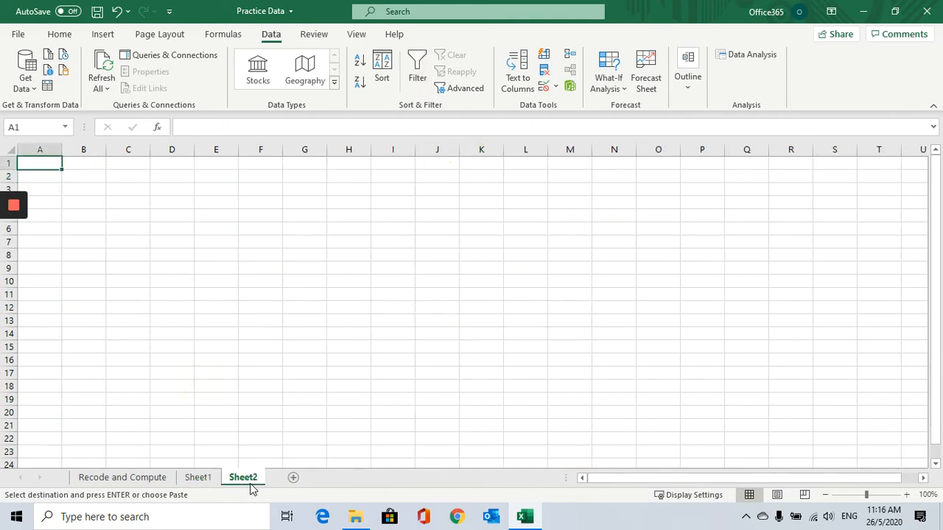
type("Gender")
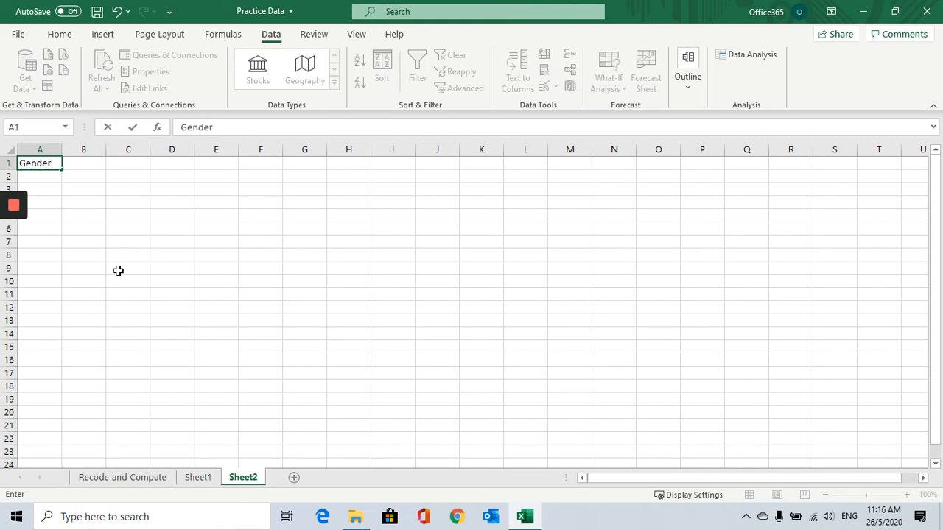
key("Return")
type("1")
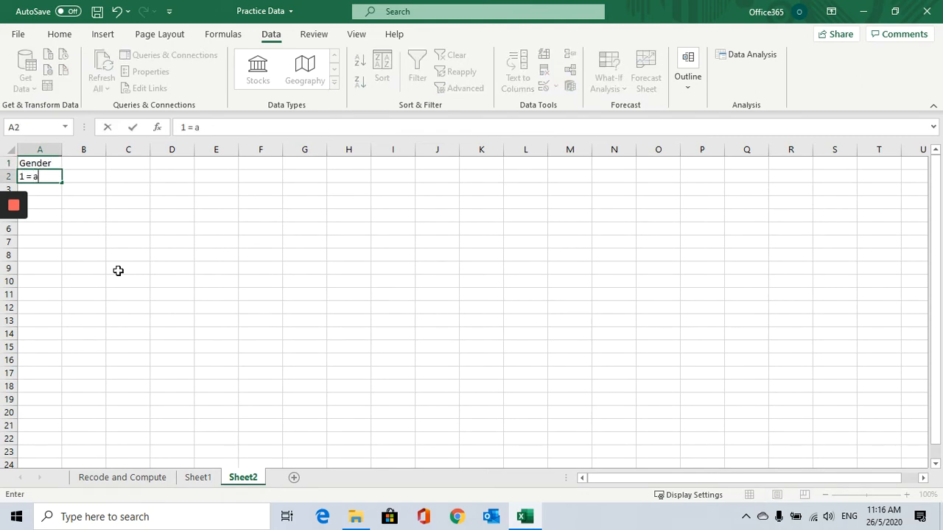
type(" = Male")
key("Return")
type("2")
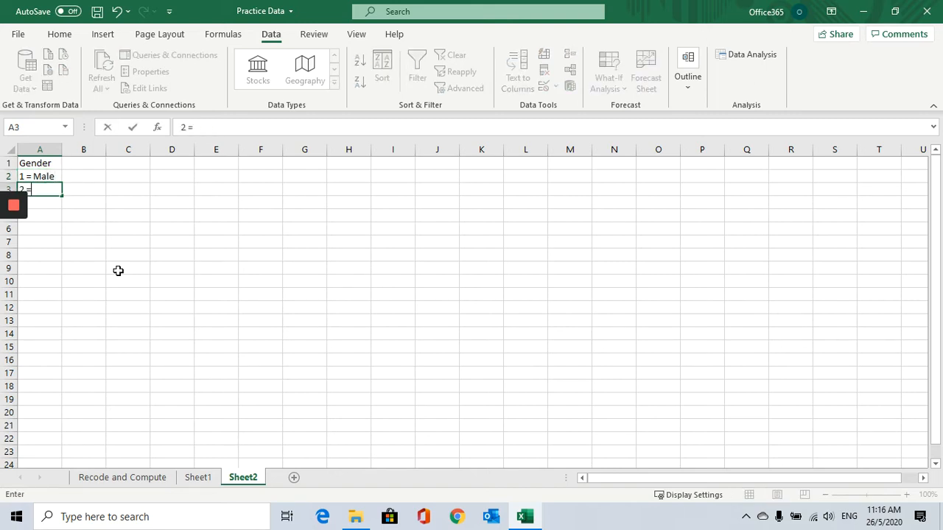
type(" = Female")
left_click(118, 270)
left_click(57, 198)
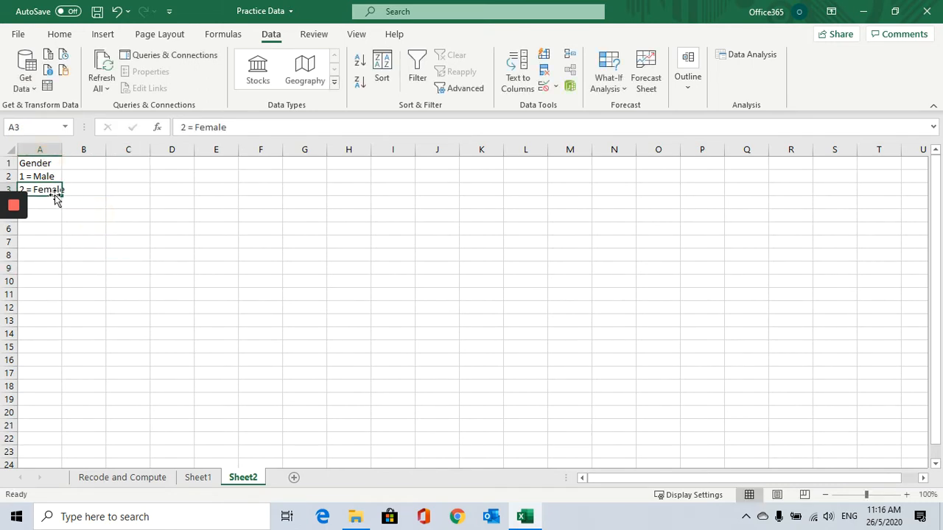
left_click(26, 177)
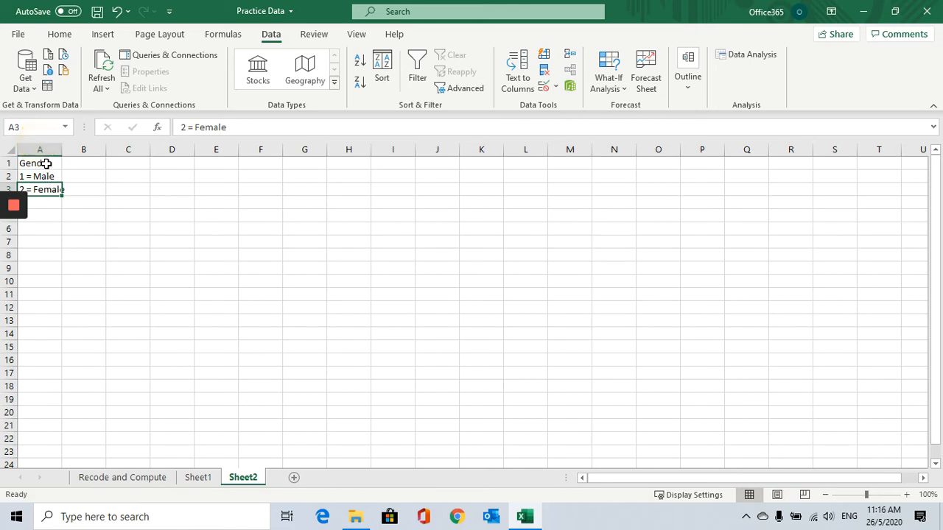
left_click(46, 163)
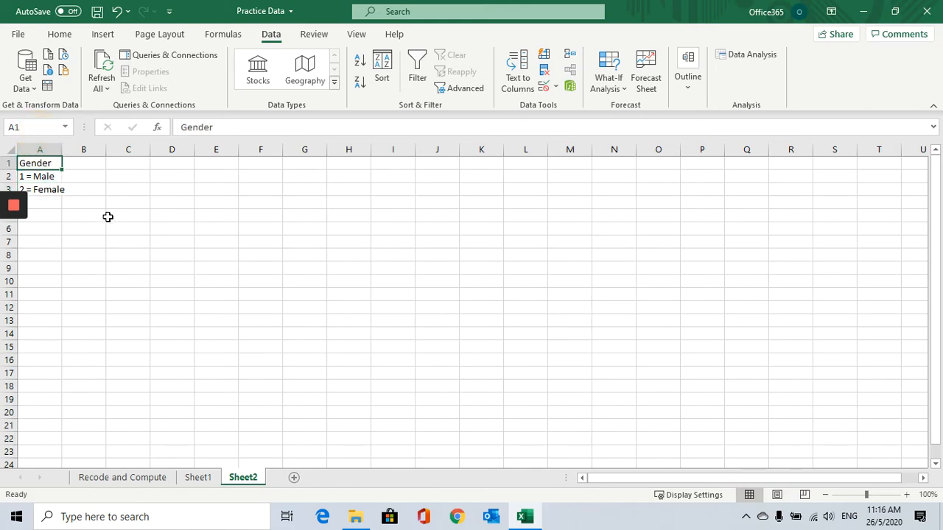
Return to Sheet1 and autofit the Age_Scale column width.
left_click(196, 477)
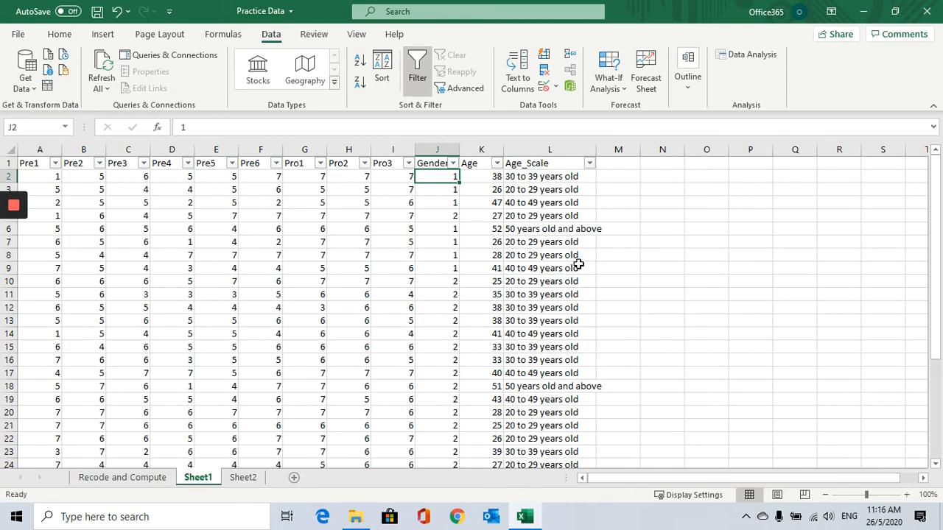
double_click(596, 150)
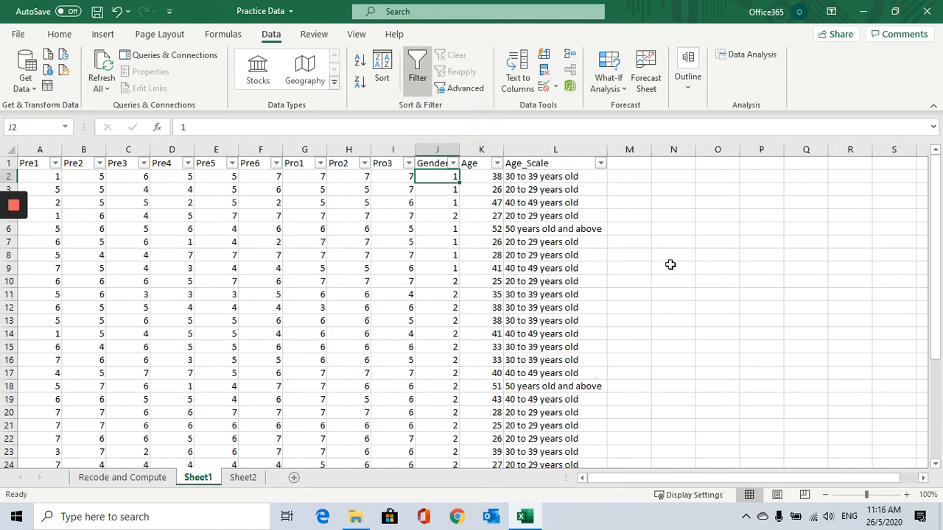
Examine the Pre1 to Pre6 columns on the Recode and Compute sheet.
left_click(14, 238)
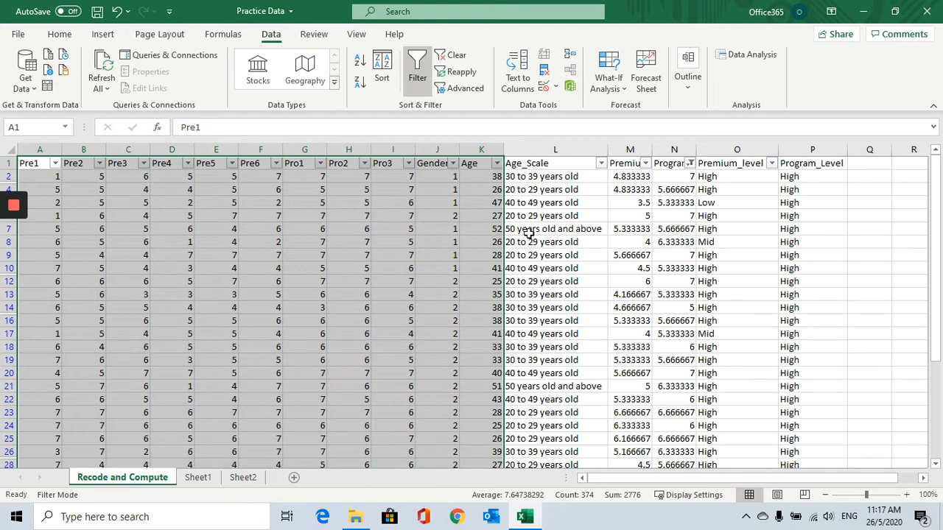
left_click(629, 150)
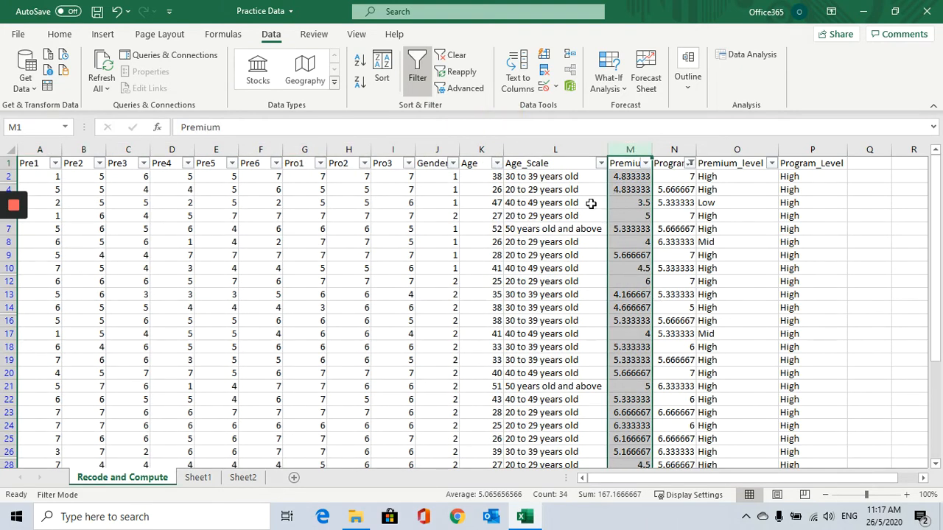
left_click(32, 165)
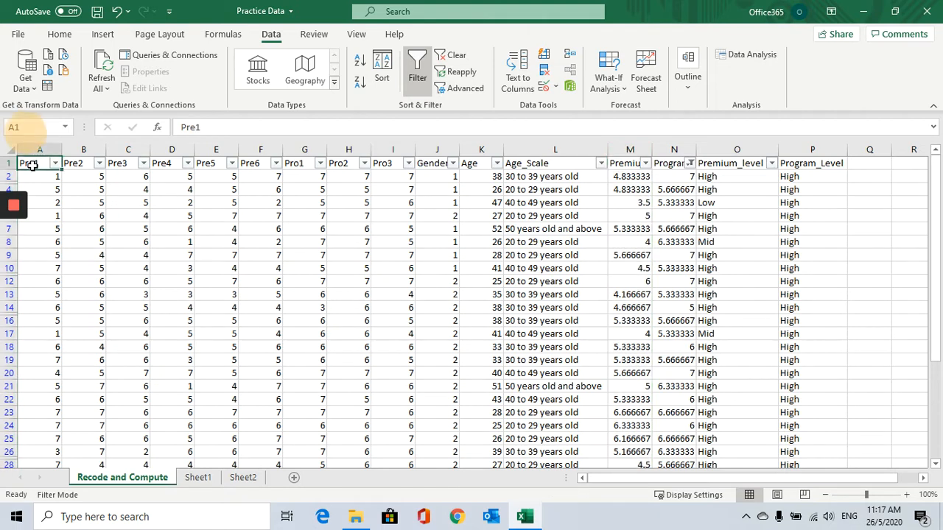
left_click(250, 163)
left_click_drag(28, 163, 264, 168)
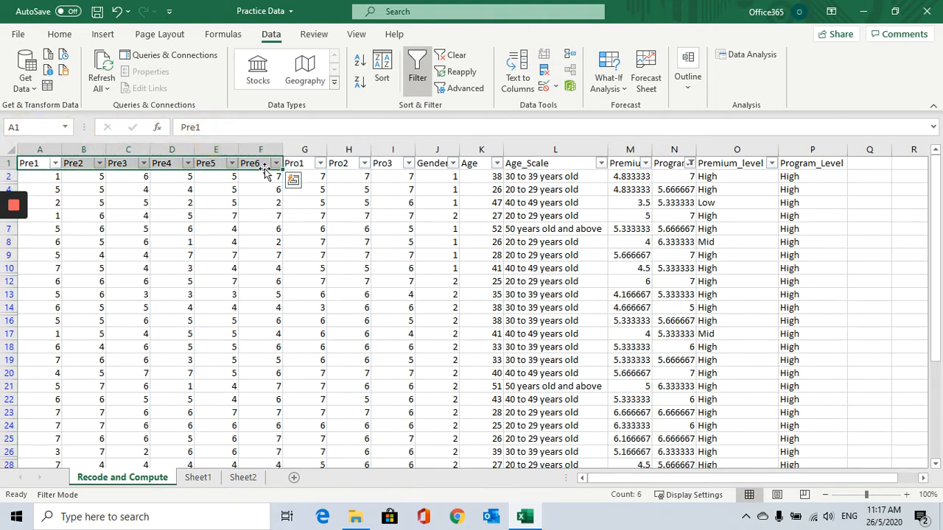
left_click(615, 163)
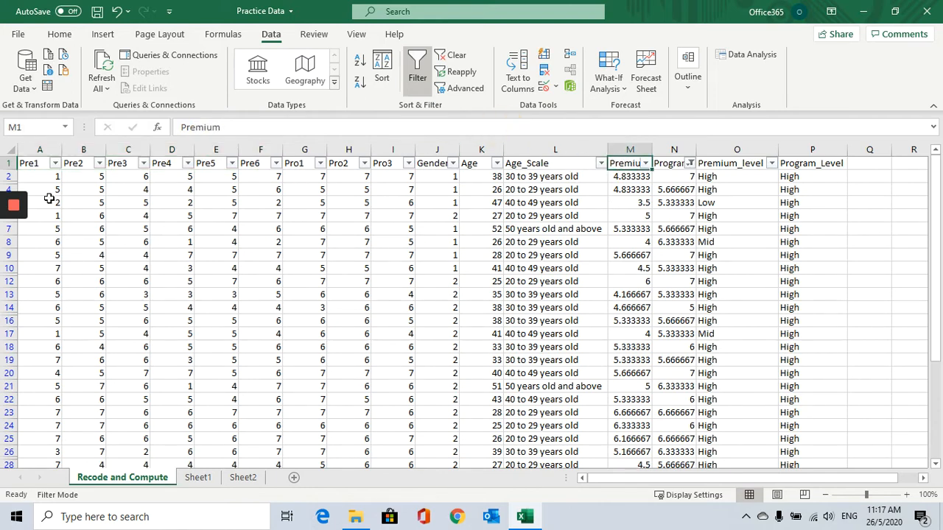
left_click(36, 163)
left_click(79, 163)
left_click(133, 162)
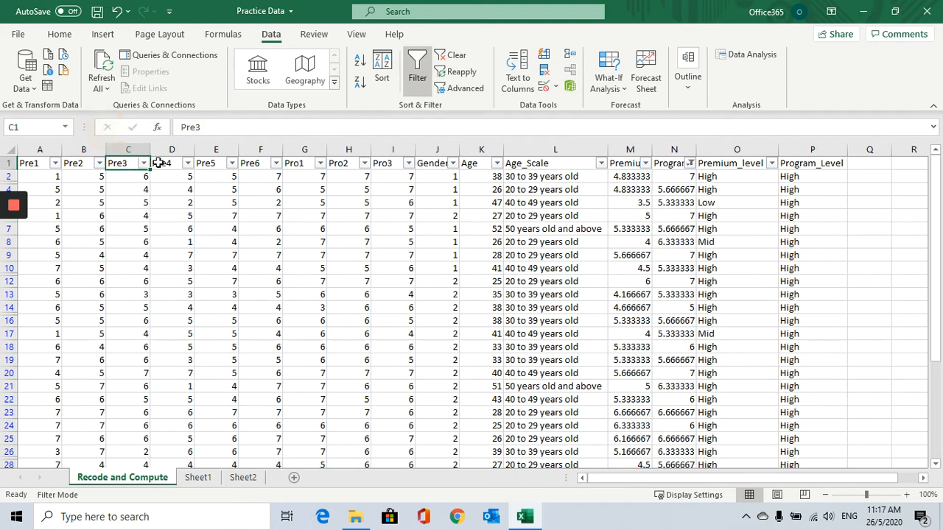
left_click(157, 163)
left_click(211, 163)
left_click(248, 163)
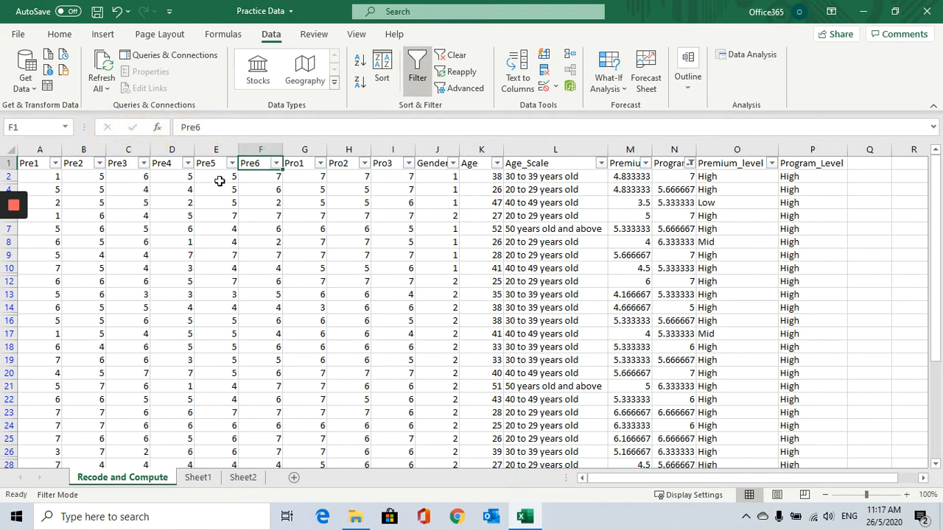
left_click(39, 163)
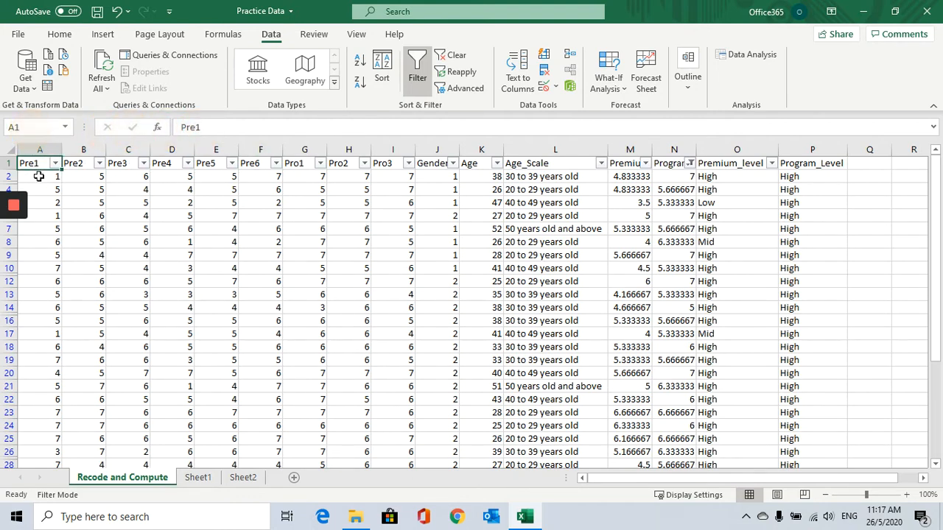
left_click(38, 176)
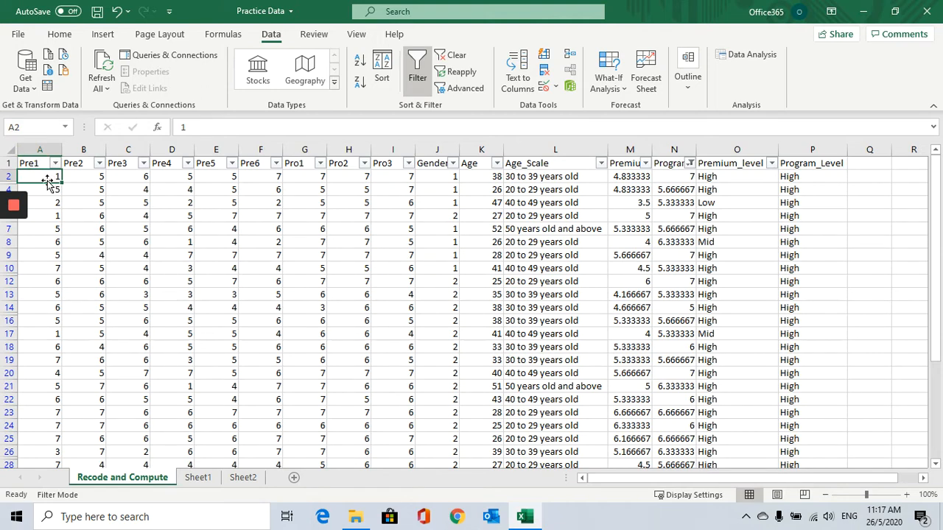
left_click(47, 190)
left_click(47, 176)
left_click_drag(39, 150, 259, 187)
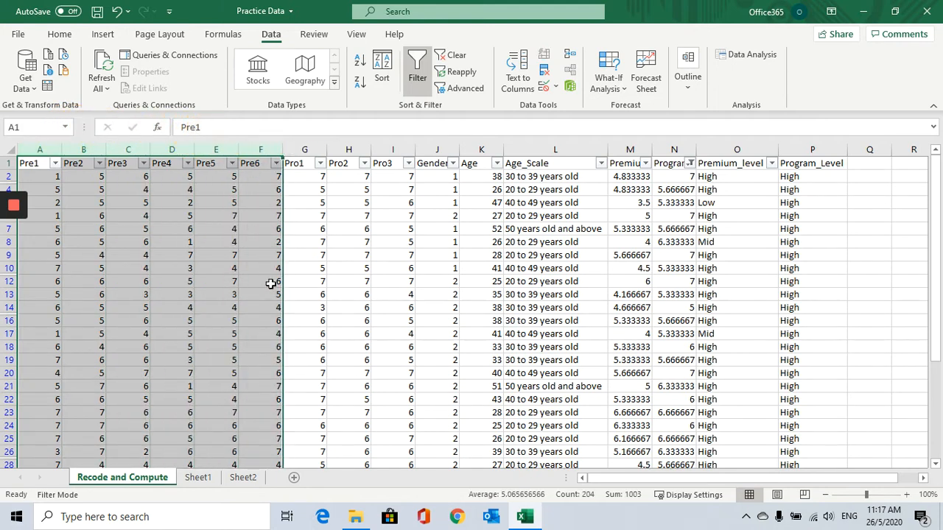
Examine the Pro1 to Pro3, Premium, Program and level columns on the Recode and Compute sheet.
left_click(638, 150)
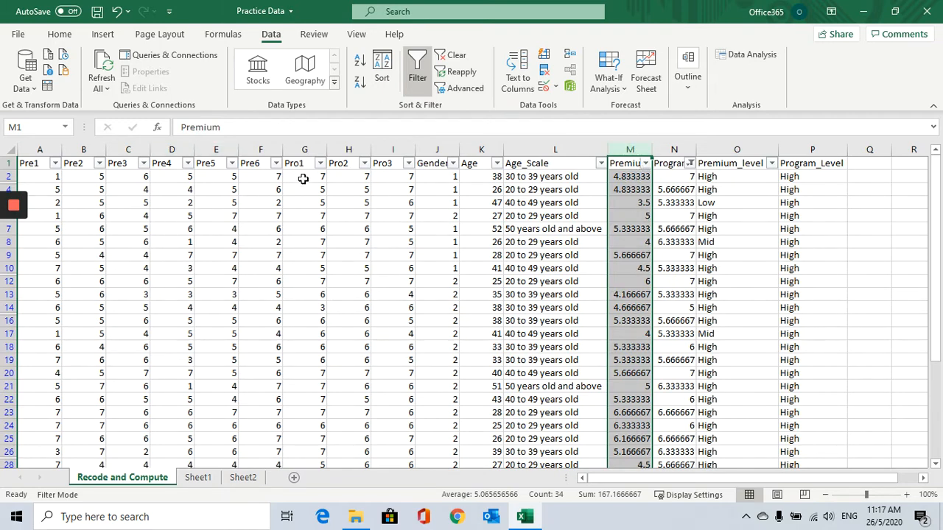
left_click_drag(304, 151, 404, 215)
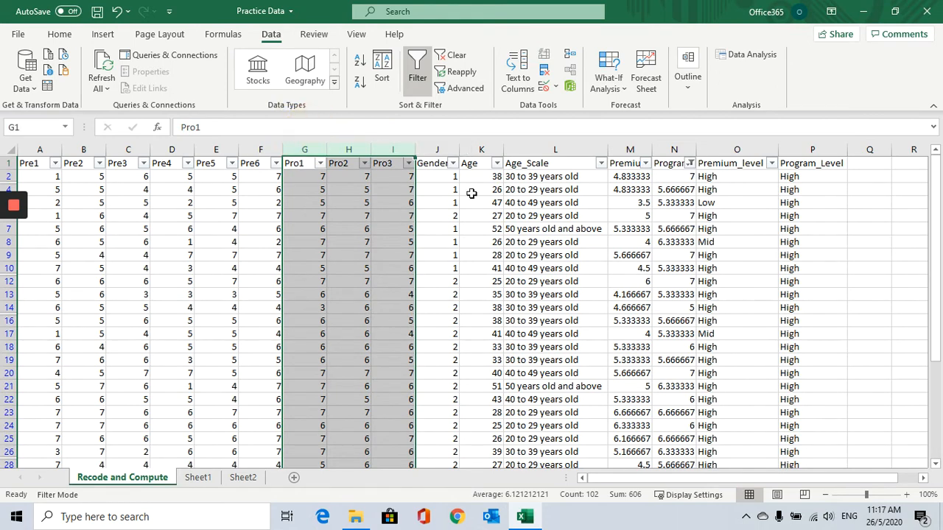
left_click(674, 149)
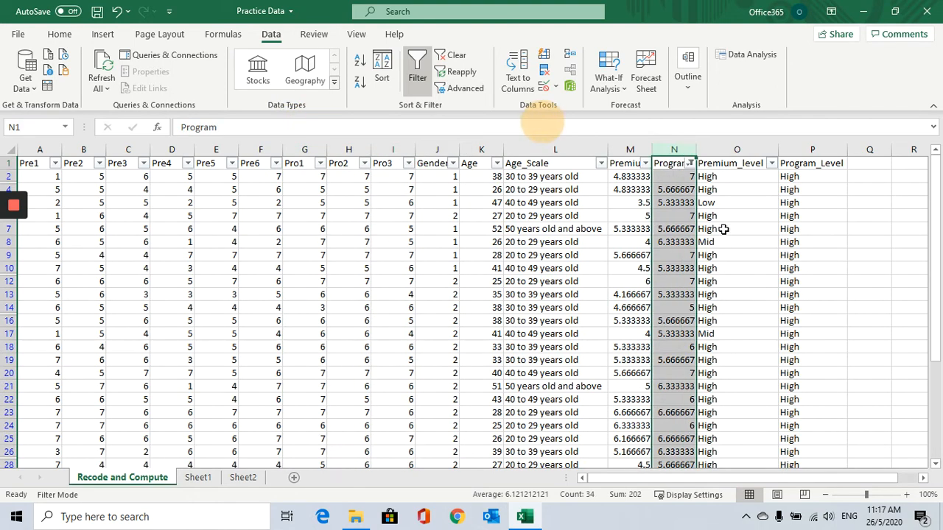
left_click_drag(630, 149, 812, 152)
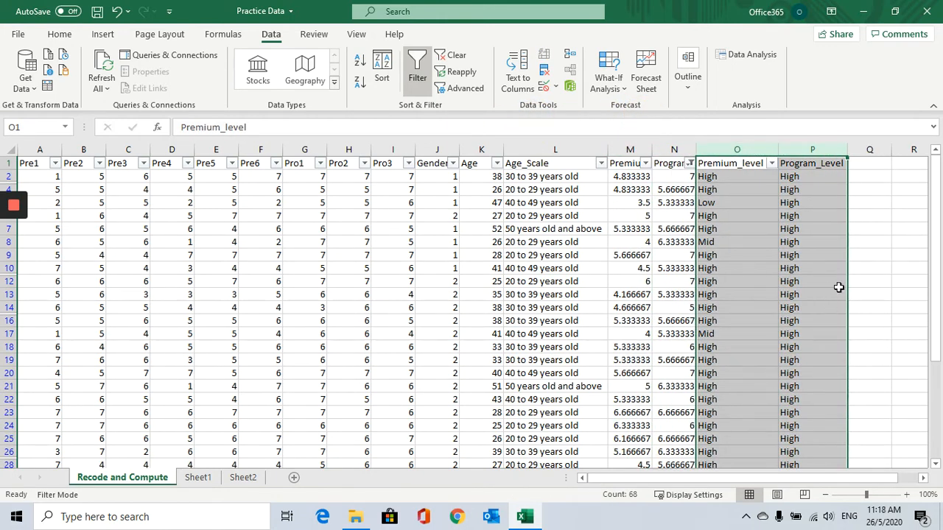
left_click_drag(629, 150, 670, 151)
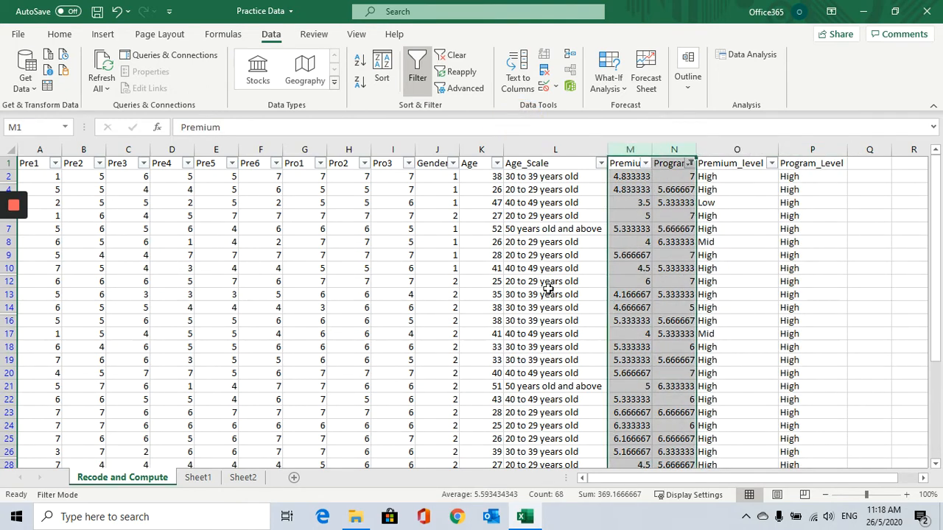
Switch to Sheet1 and add the header Premium in cell M1.
left_click(204, 479)
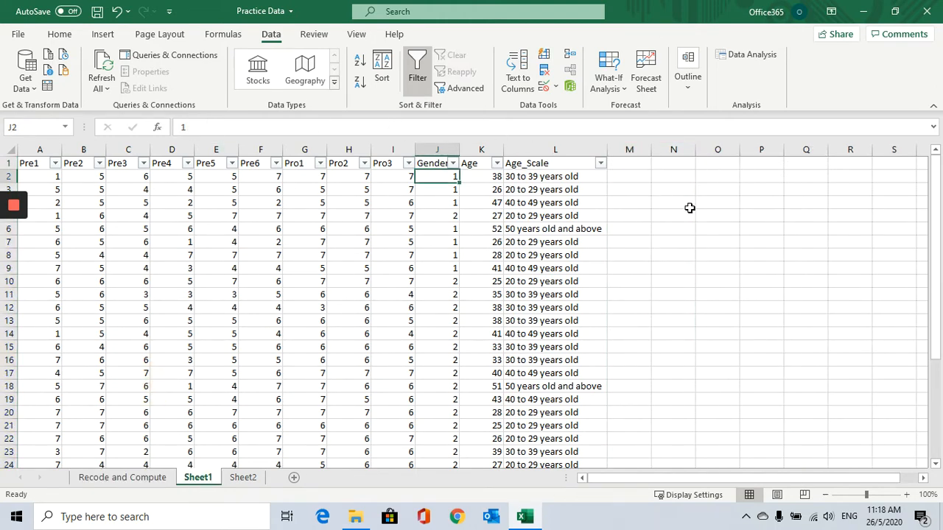
left_click(631, 165)
type("P")
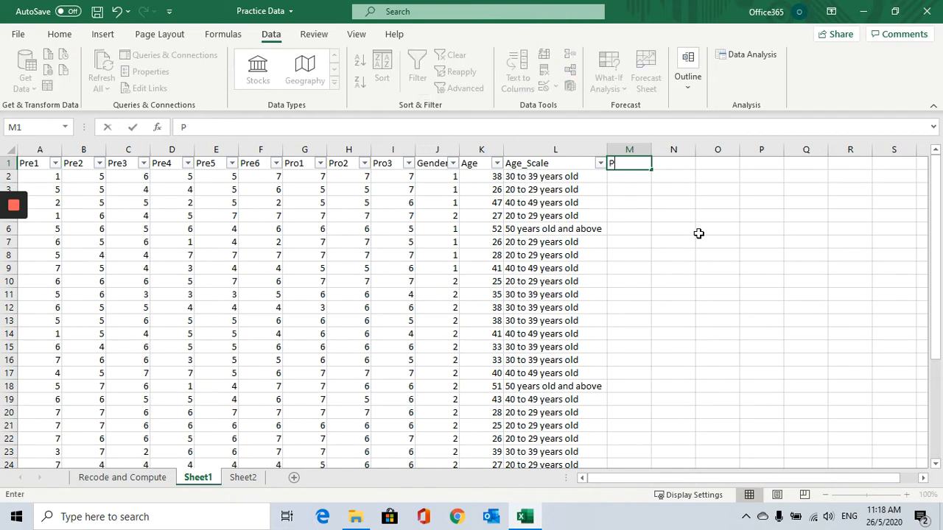
type("remium")
left_click_drag(698, 234, 678, 213)
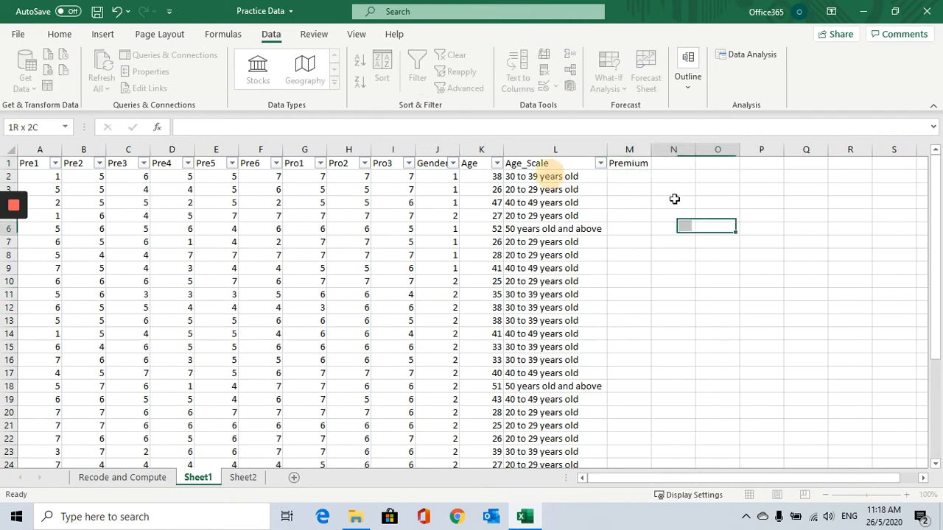
Examine the Pre1 to Pre6 values in row 2 alongside the Premium column.
left_click(641, 163)
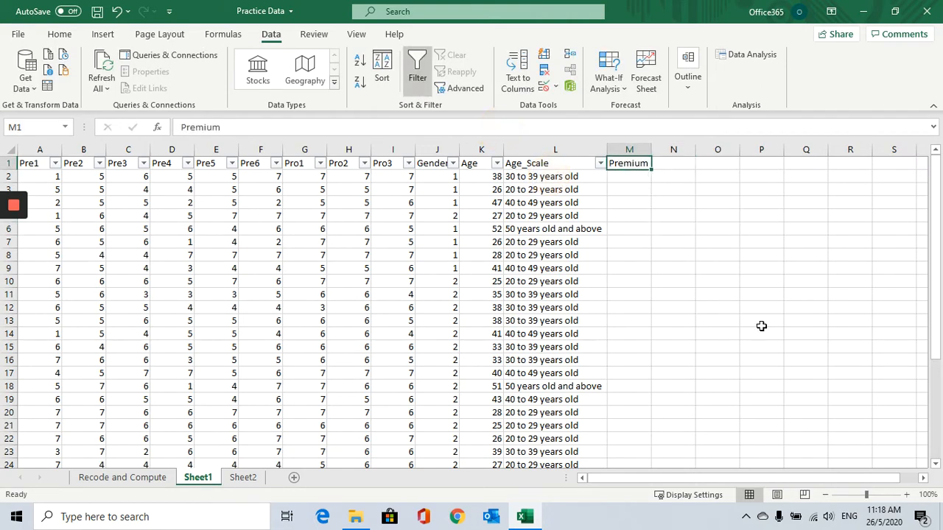
left_click(635, 180)
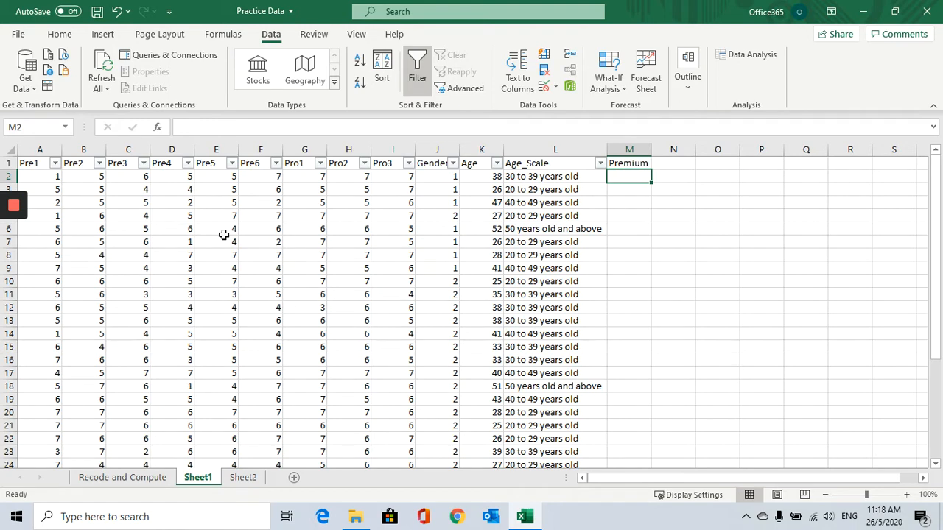
left_click(42, 179)
left_click(78, 177)
left_click(130, 175)
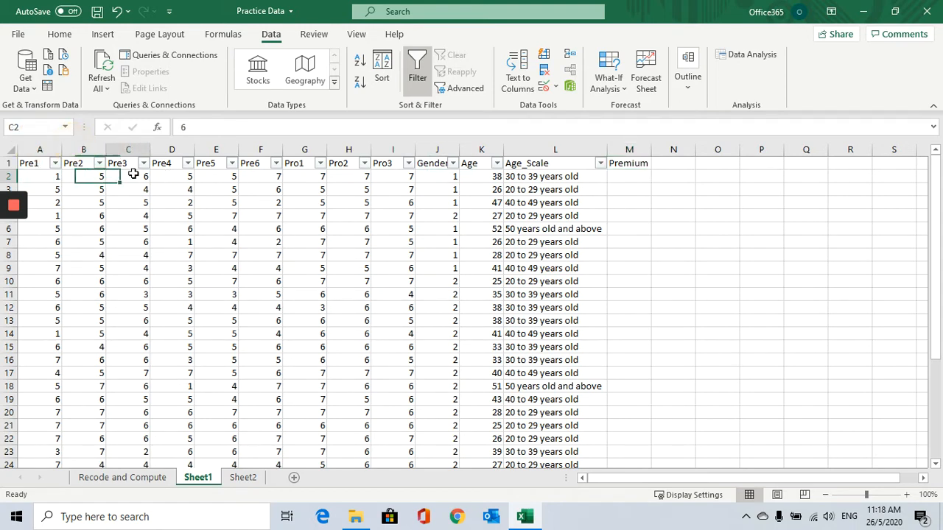
left_click(180, 176)
left_click(217, 175)
left_click(250, 175)
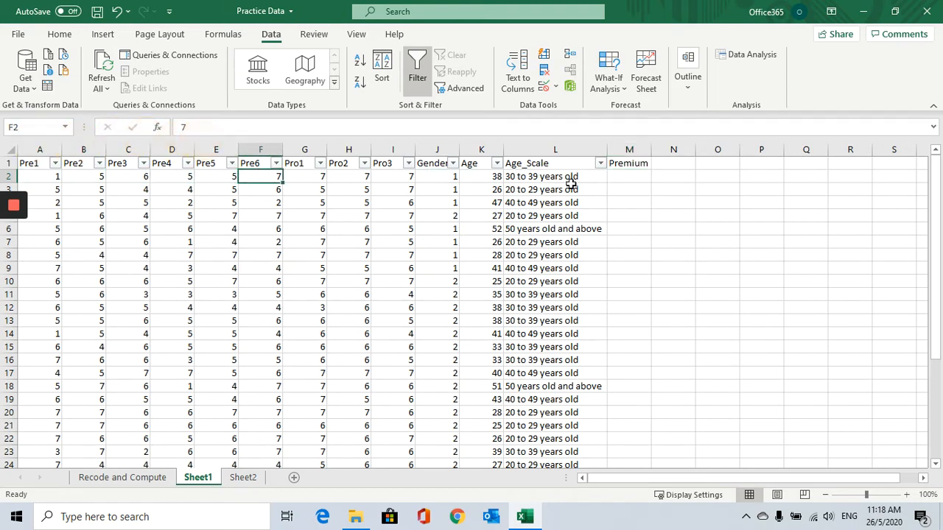
Enter the formula =(A2+B2+C2+D2+E2+F2)/6 in M2 to average Pre1 to Pre6.
left_click(635, 181)
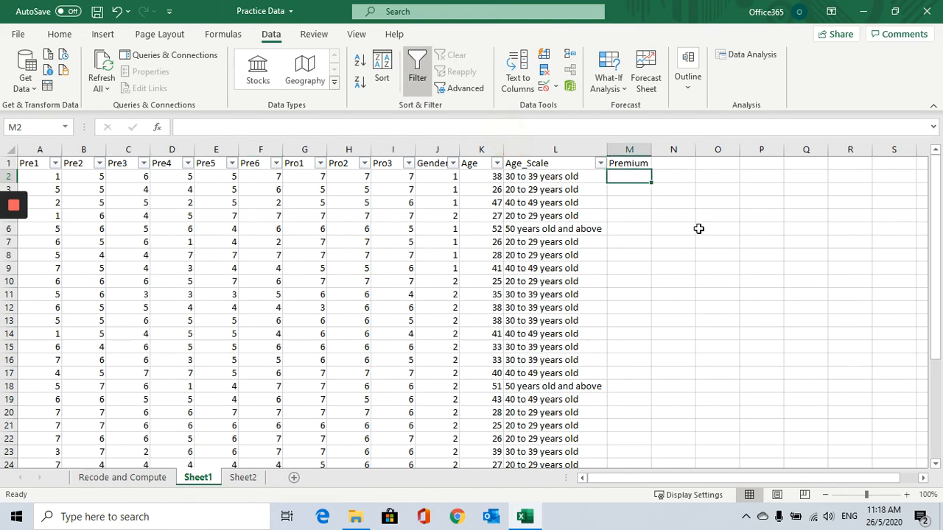
type("=(")
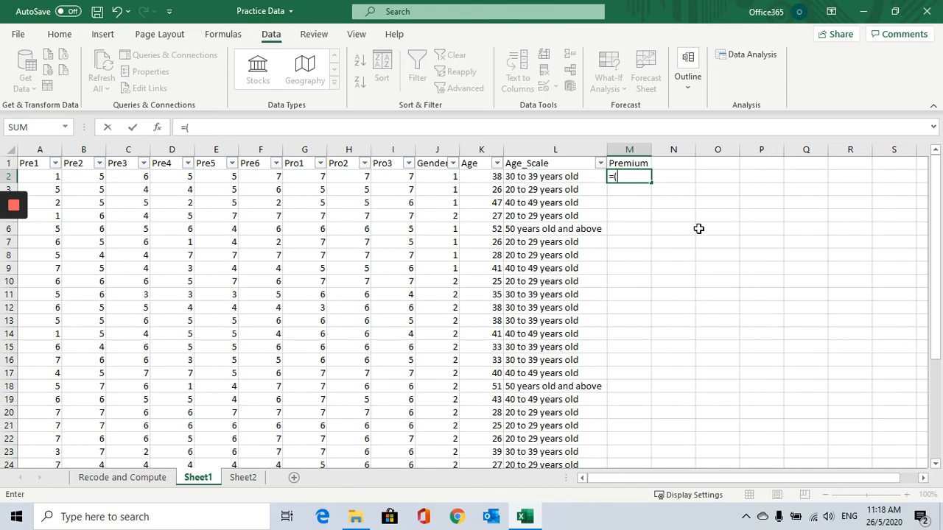
left_click(48, 176)
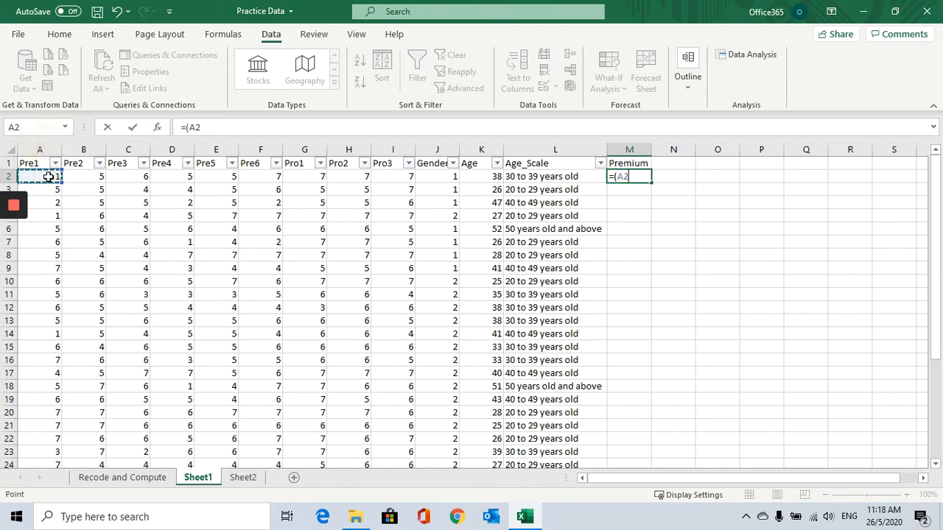
type("+")
left_click(94, 181)
type("+")
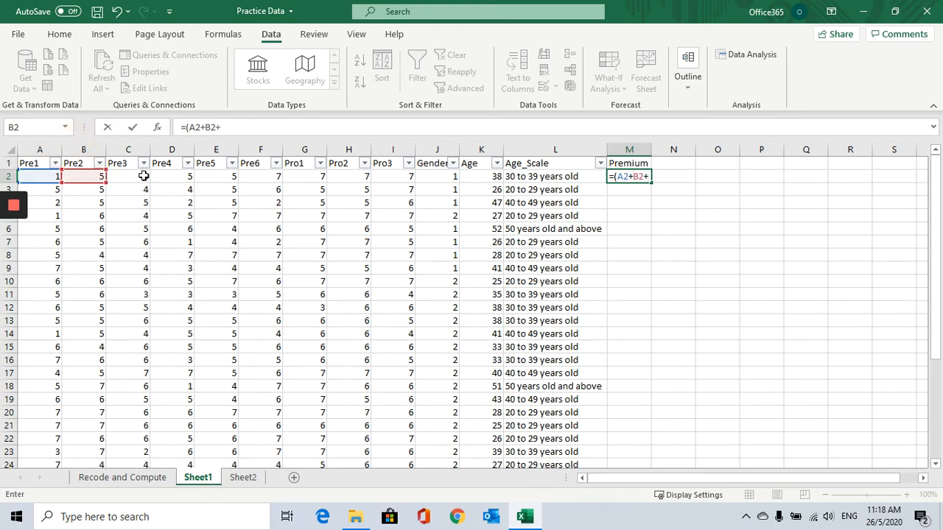
left_click(143, 176)
type("+")
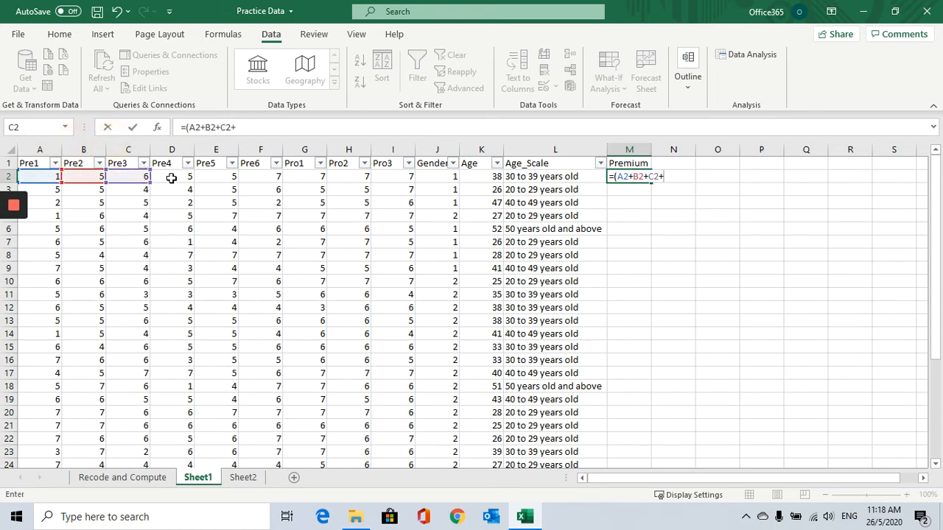
left_click(171, 177)
type("+")
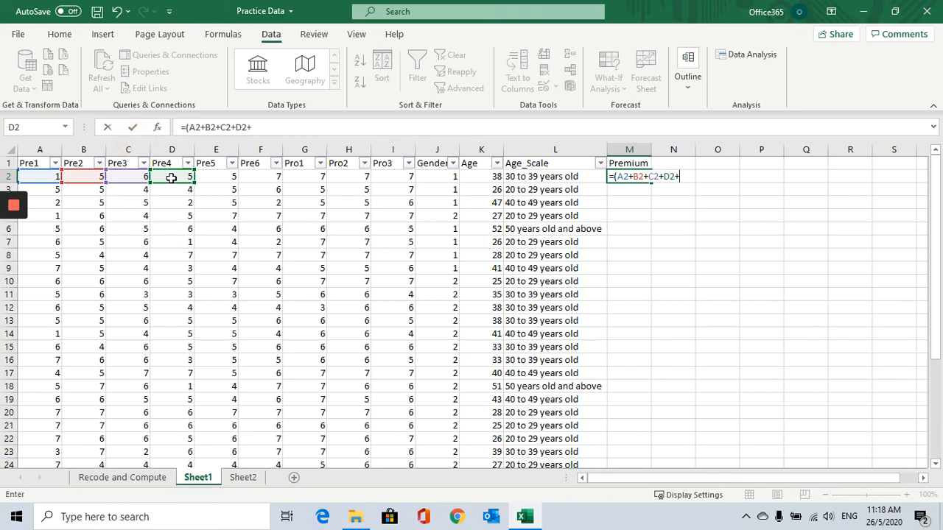
left_click(222, 181)
type("+")
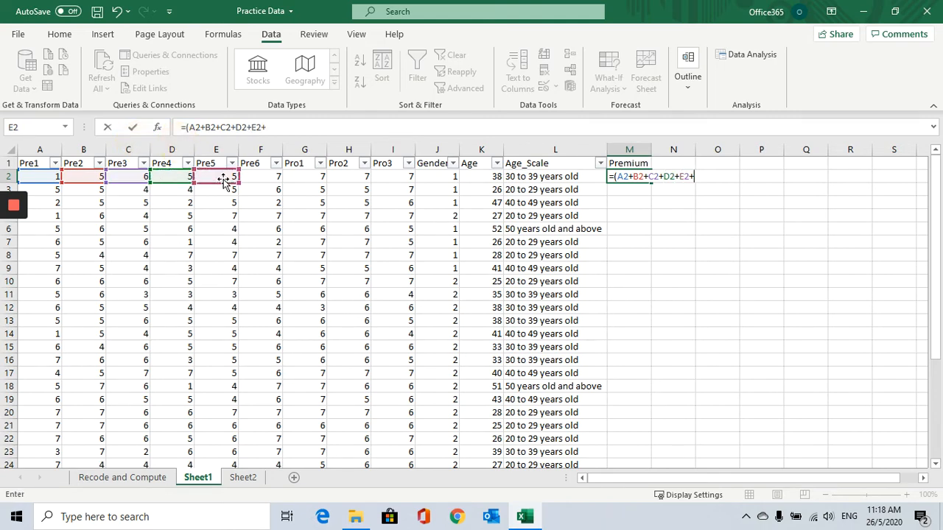
left_click(245, 178)
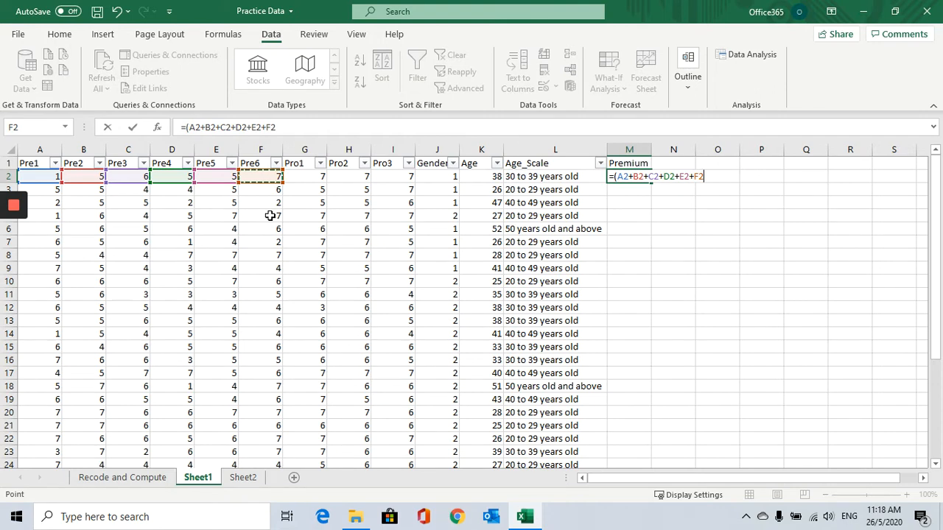
type(")/6")
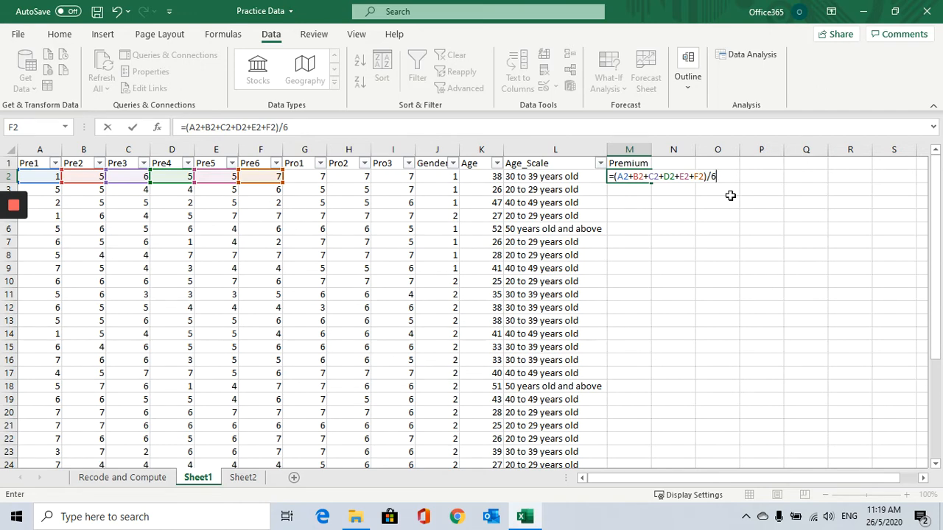
key("Return")
Fill the Premium formula down column M to row 34.
left_click(624, 176)
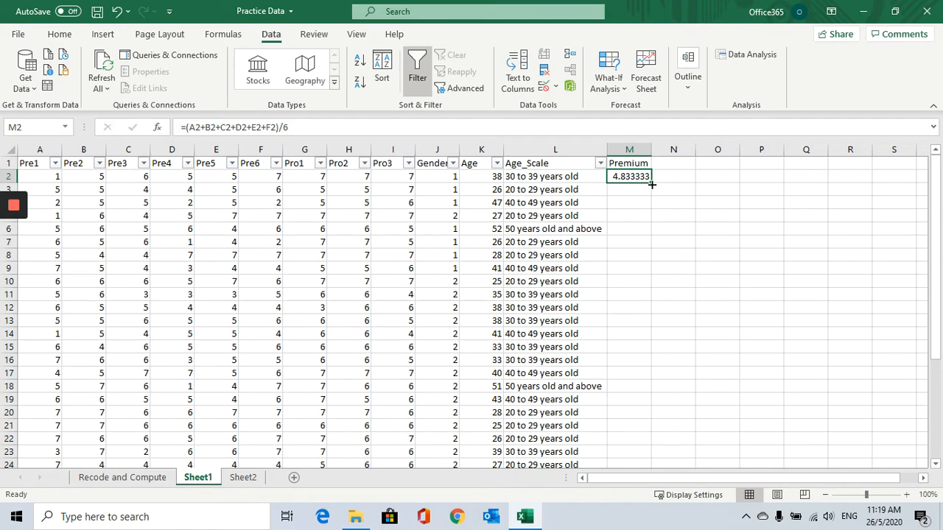
left_click_drag(651, 181, 652, 428)
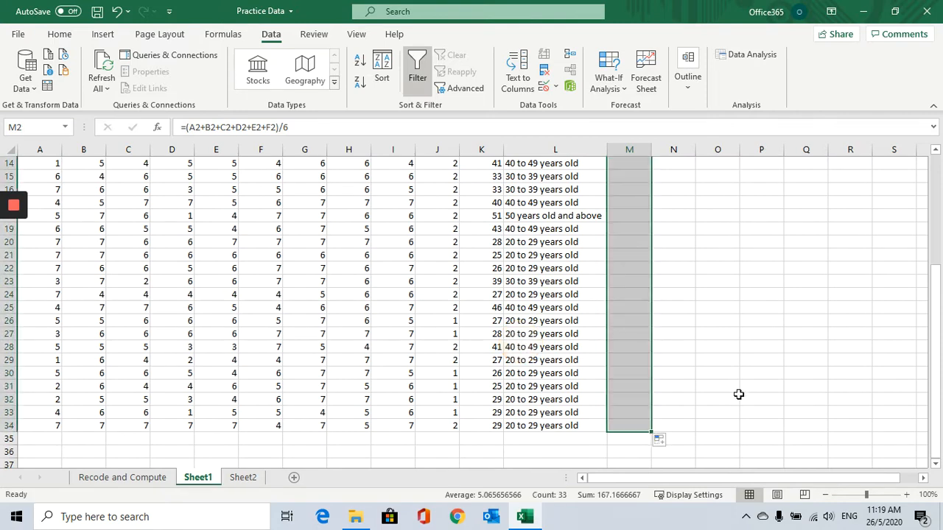
scroll(738, 395, "up", 5)
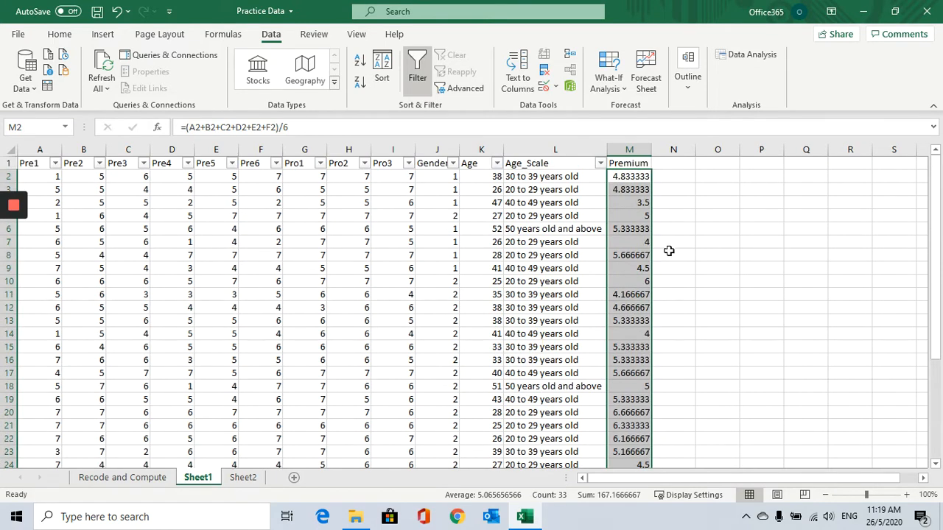
Check the copied Premium formulas in cells M3 to M9.
left_click(626, 190)
left_click(623, 203)
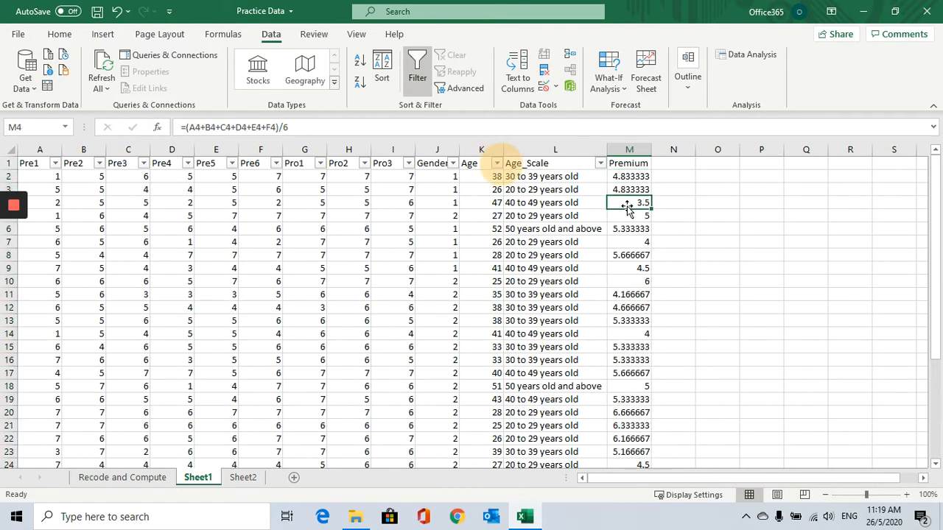
left_click(619, 216)
left_click(623, 203)
left_click(626, 190)
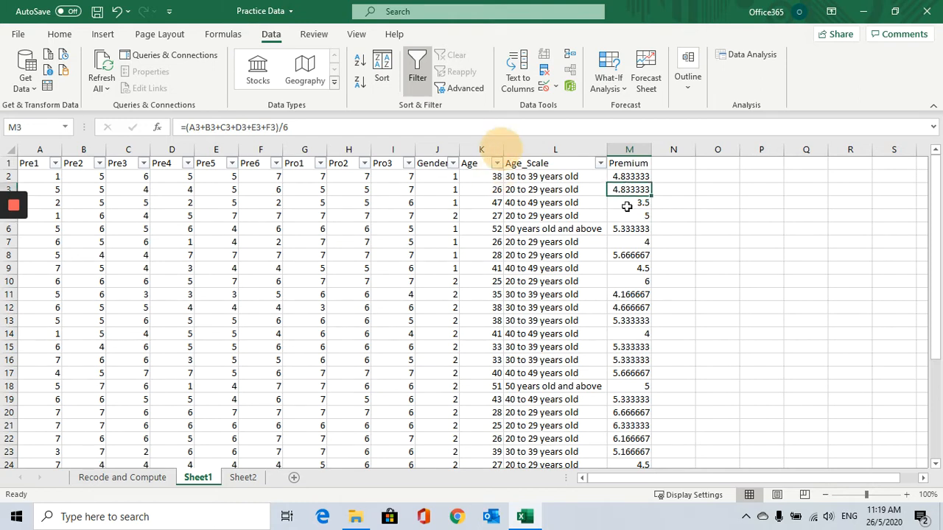
left_click(626, 205)
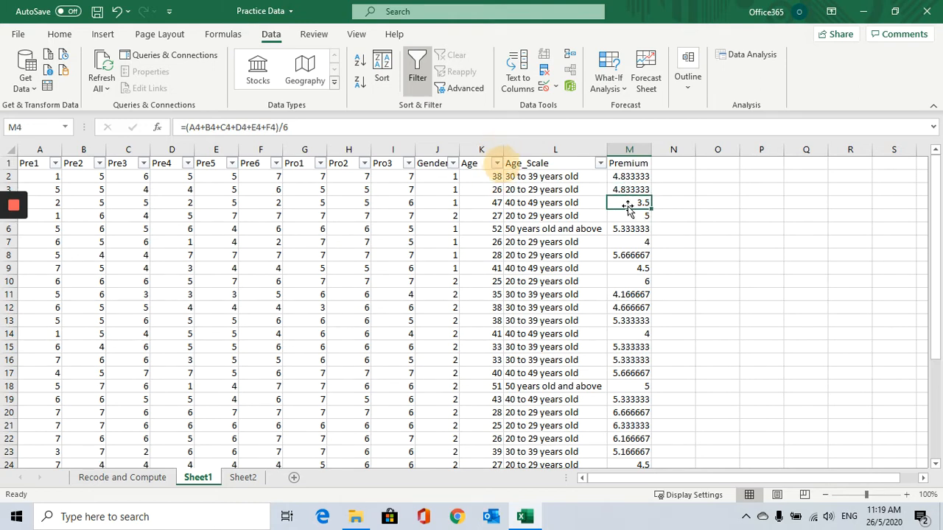
left_click(630, 216)
left_click(631, 229)
left_click(632, 242)
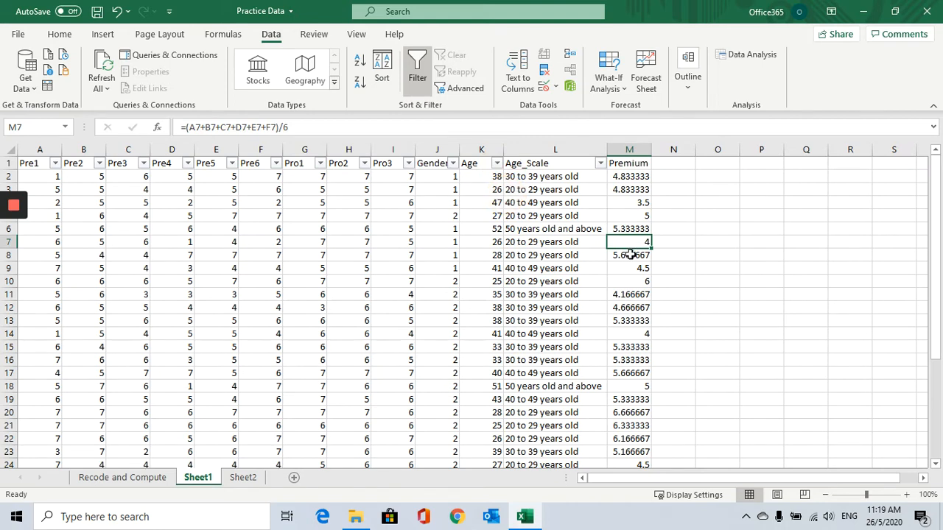
left_click(632, 254)
left_click(631, 268)
left_click(631, 281)
left_click(633, 269)
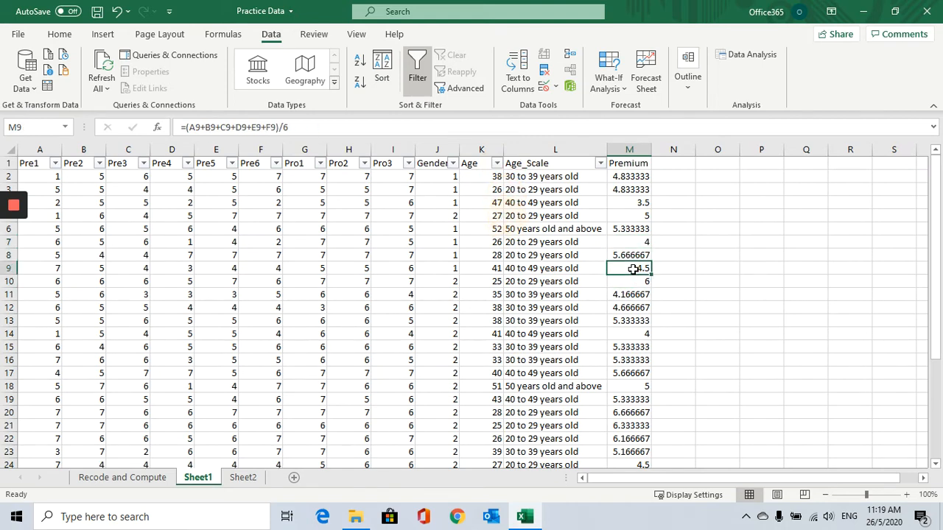
Add the header Program in cell N1.
left_click(629, 159)
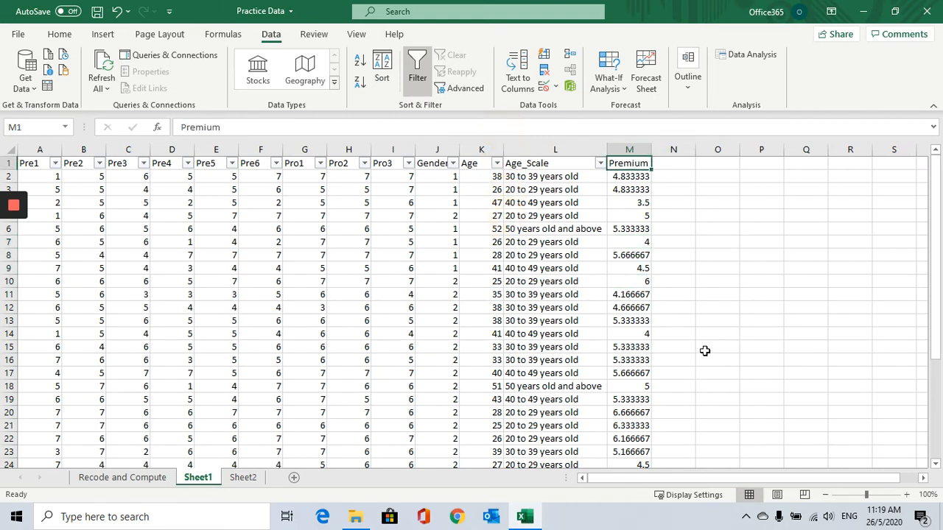
left_click(675, 165)
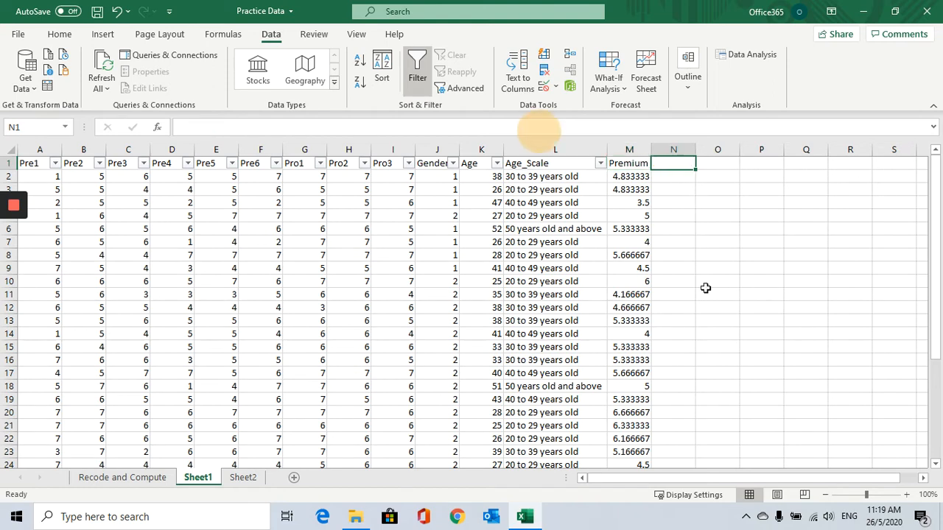
type("Program")
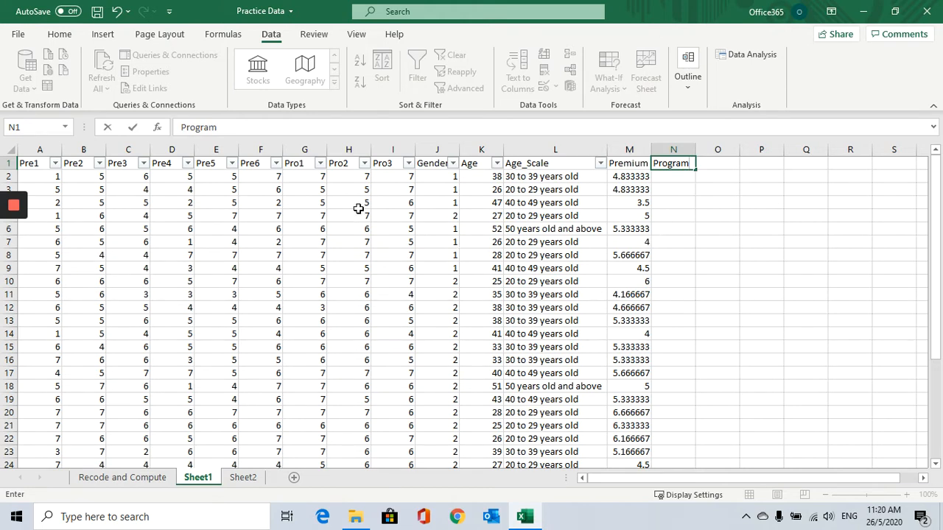
Enter the formula =(G2+H2+I20)/3 in N2 to average the Pro1 to Pro3 scores.
left_click(309, 175)
left_click(360, 175)
left_click(396, 175)
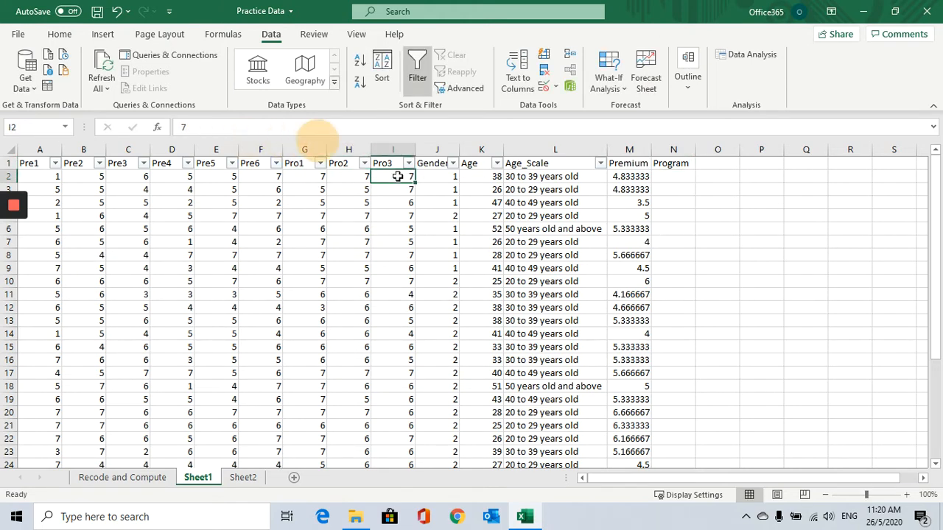
left_click(683, 175)
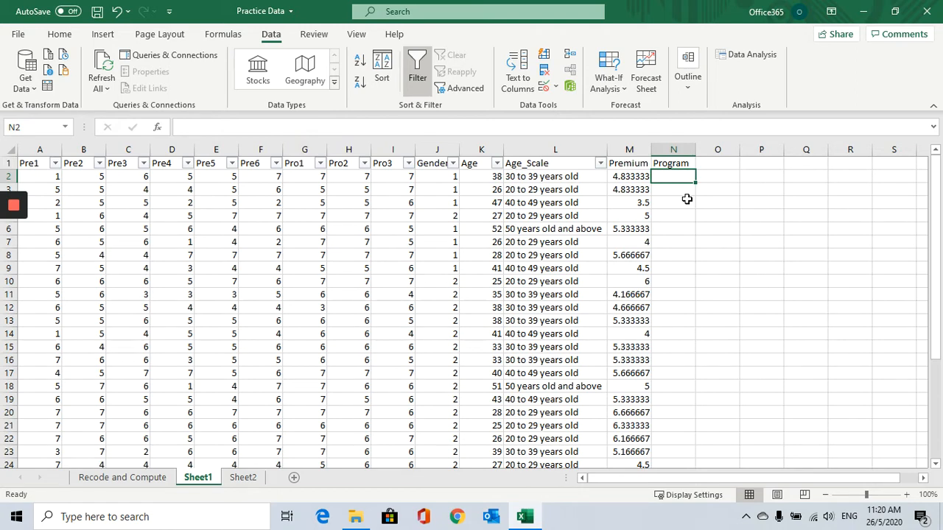
type("=")
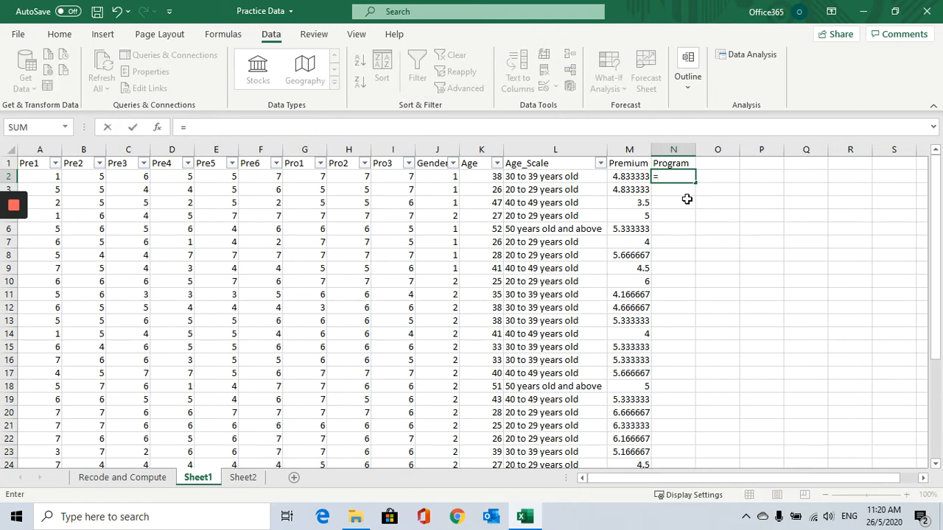
type("(")
left_click(310, 176)
type("+")
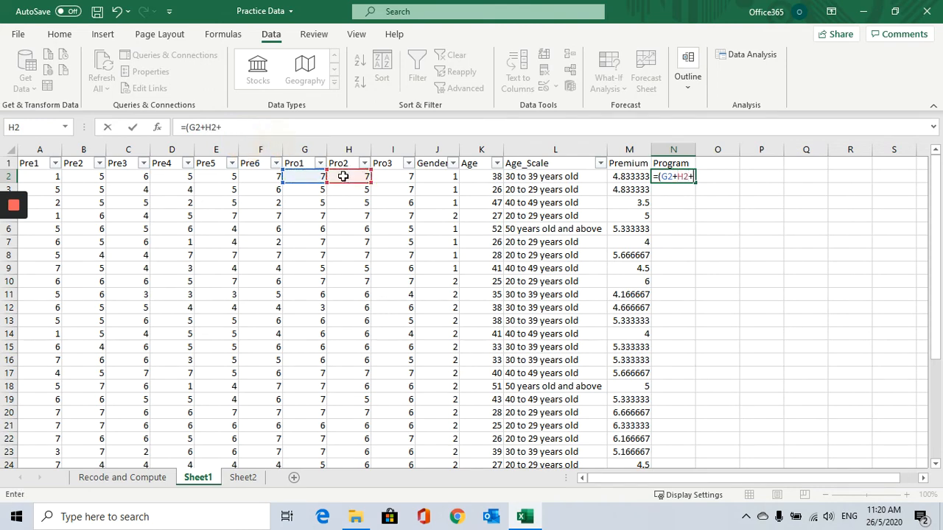
type("+")
left_click(394, 175)
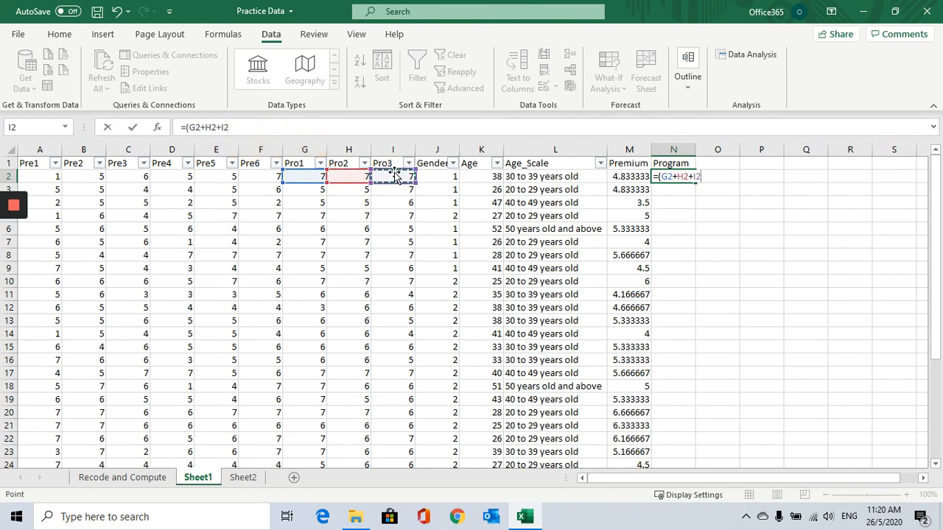
type("0")
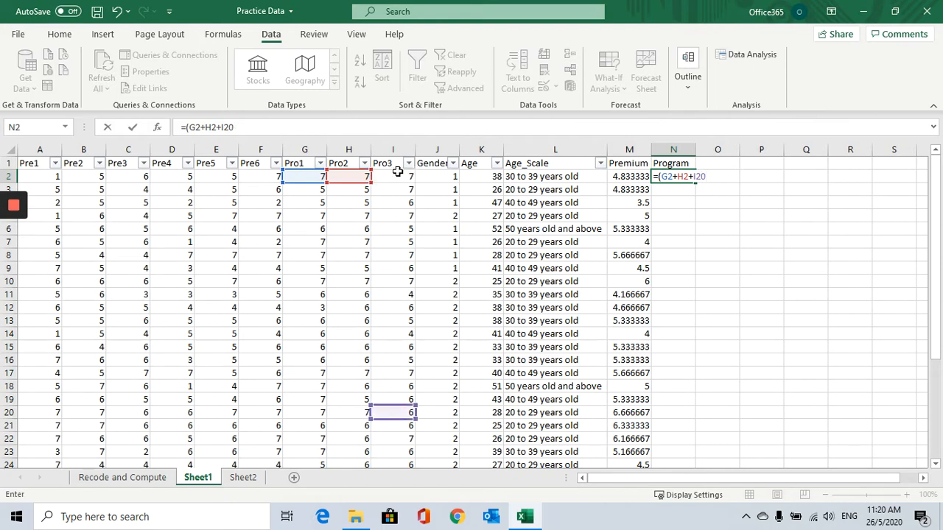
left_click(277, 130)
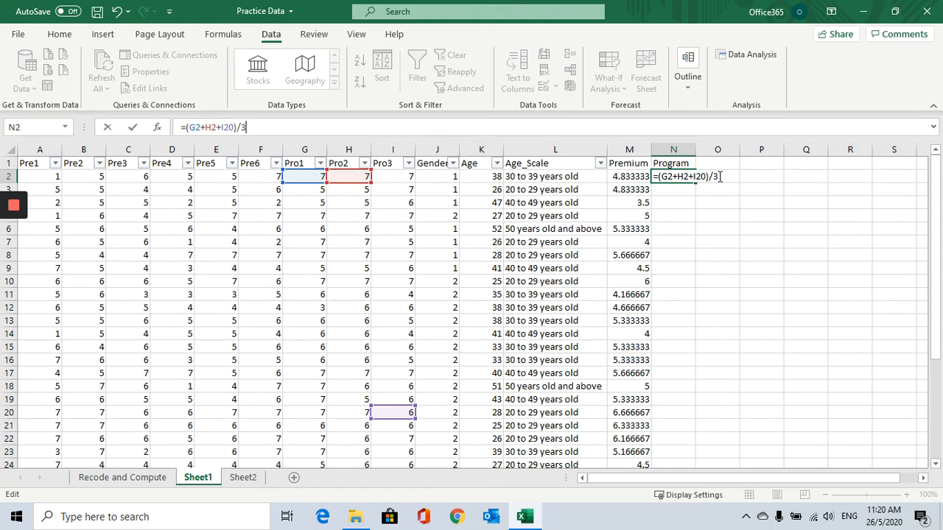
left_click(726, 176)
key("Return")
Correct the formula in N2 to =(G2+H2+I2)/3 so it averages Pro1 to Pro3 of the same row.
left_click(677, 179)
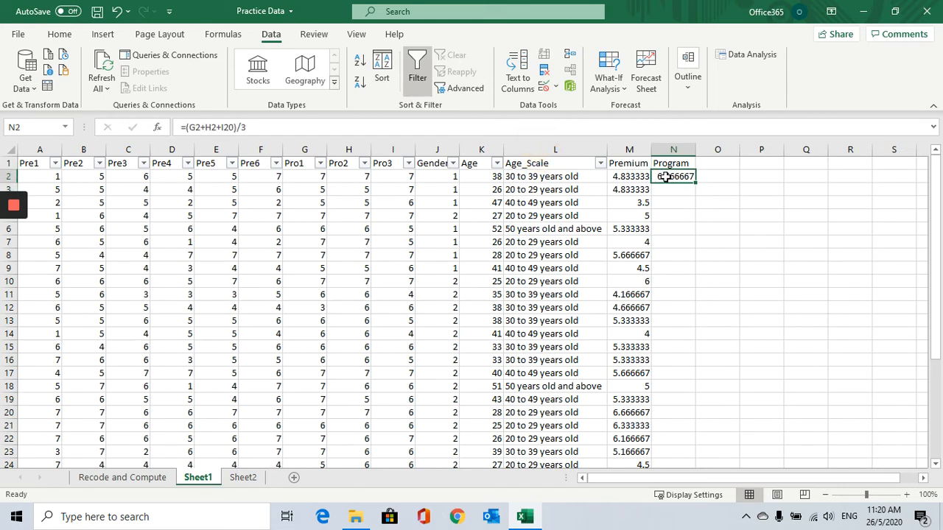
left_click(234, 127)
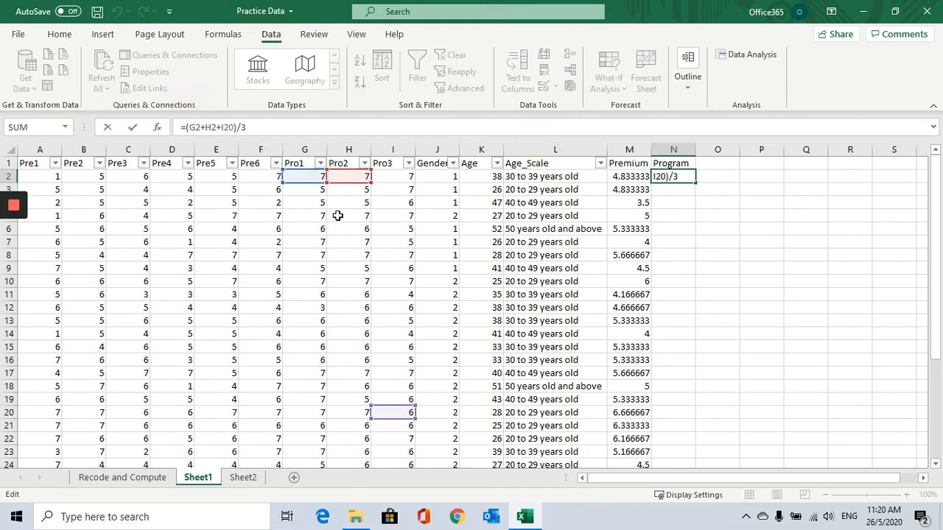
key("BackSpace")
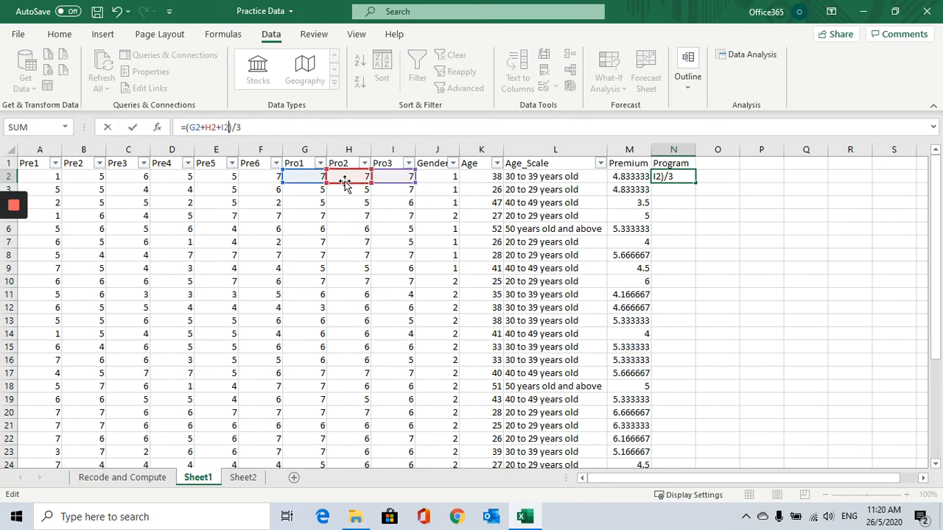
left_click(659, 175)
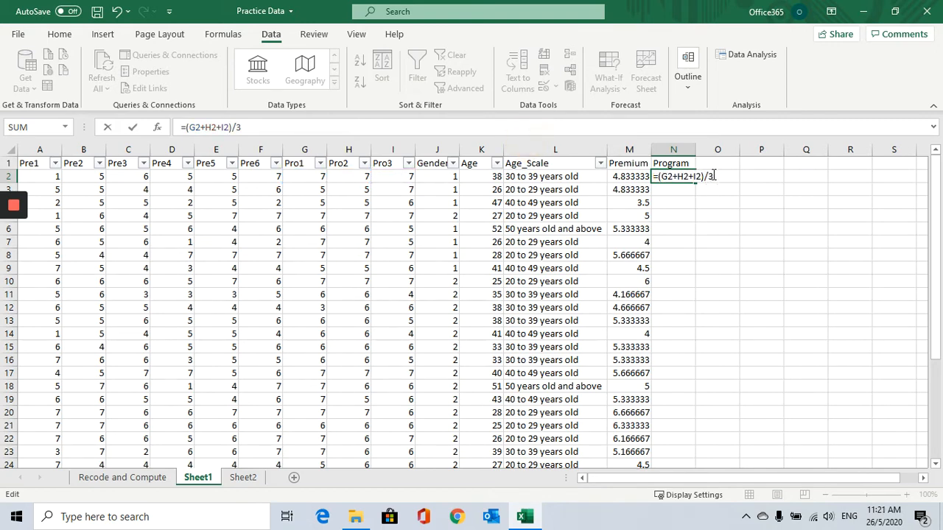
left_click(712, 176)
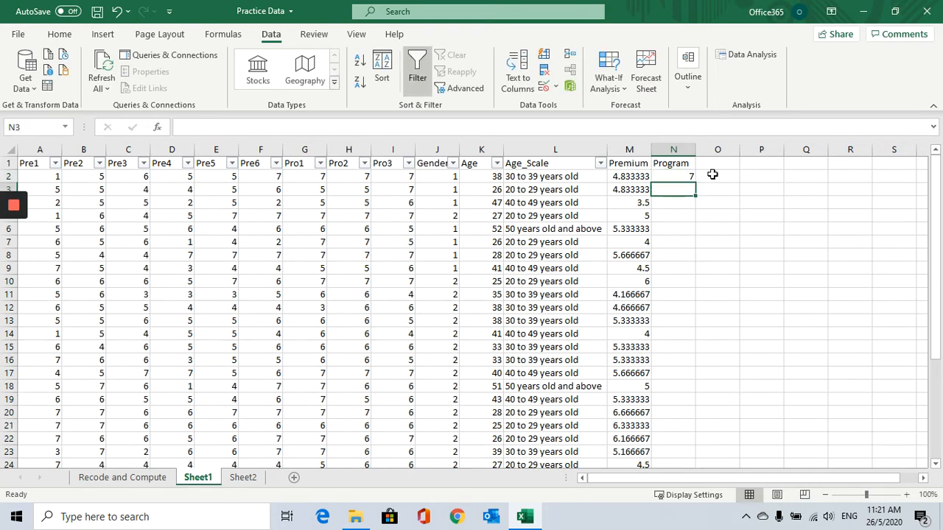
Fill the Program formula from N2 down column N to row 34.
left_click(657, 177)
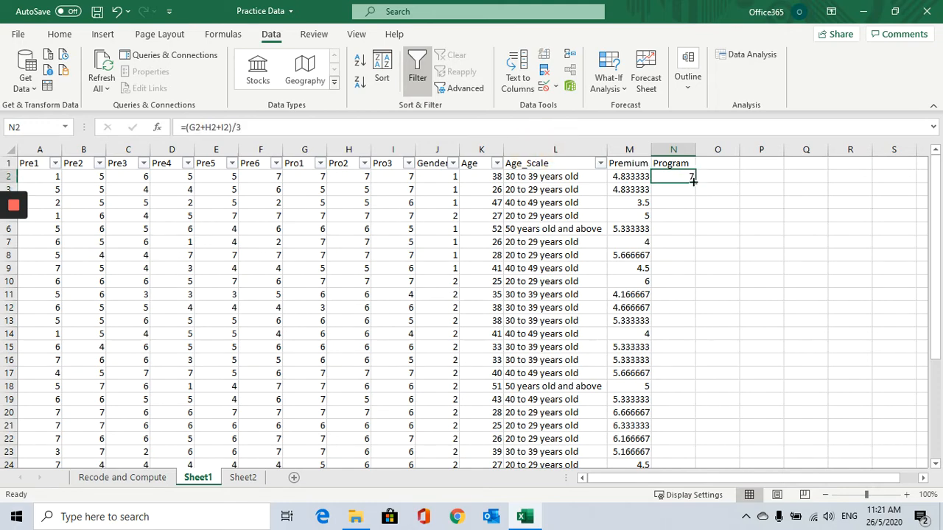
left_click_drag(692, 181, 684, 444)
scroll(771, 333, "up", 4)
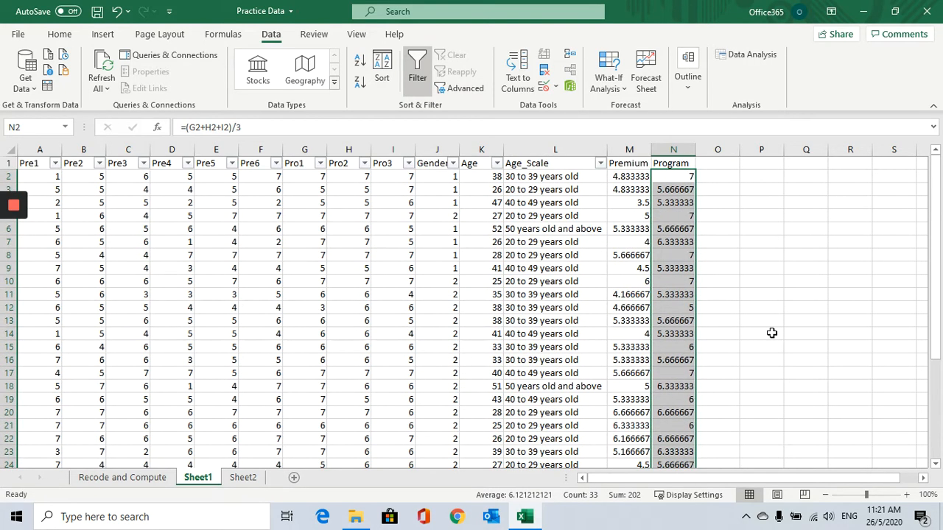
scroll(771, 333, "down", 6)
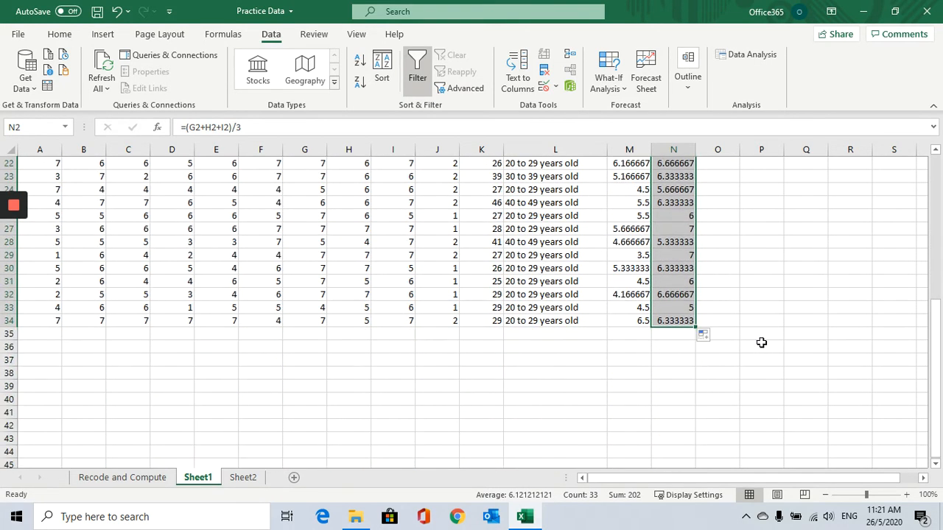
scroll(762, 341, "up", 6)
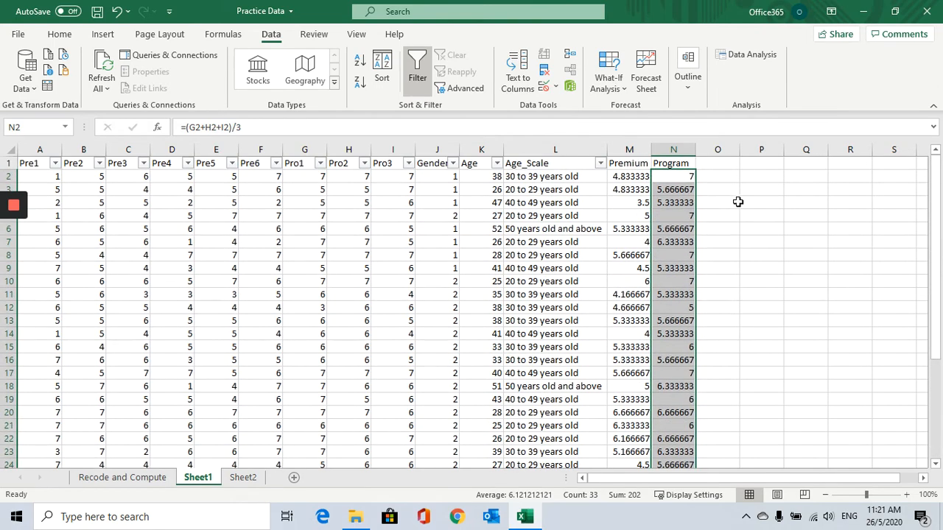
Review the copied Program formulas and the Premium and Program columns.
left_click(683, 190)
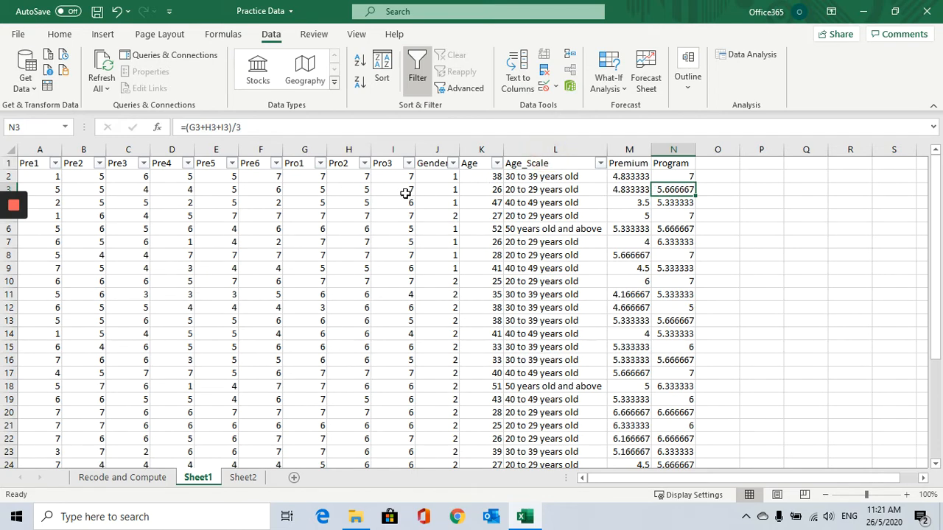
left_click(313, 191)
left_click(670, 190)
left_click(638, 150)
left_click(671, 149)
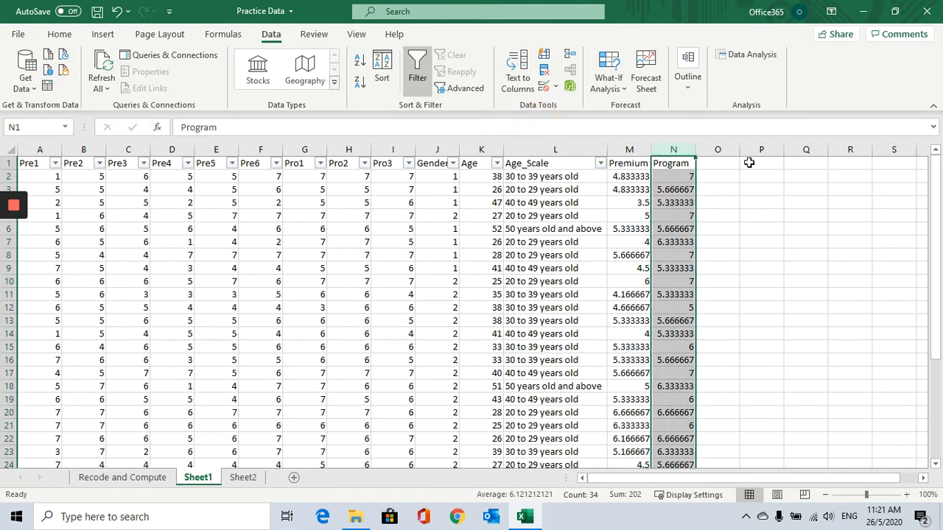
left_click_drag(630, 149, 671, 151)
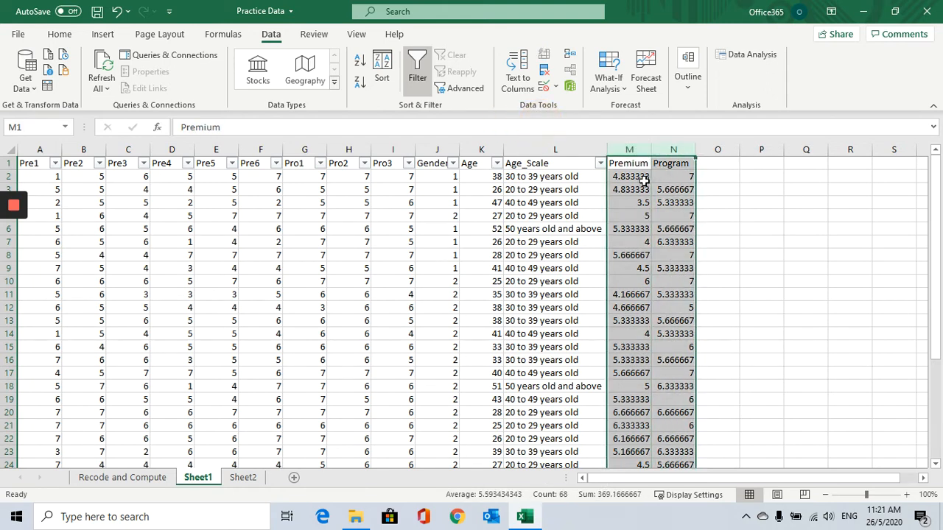
left_click(6, 163)
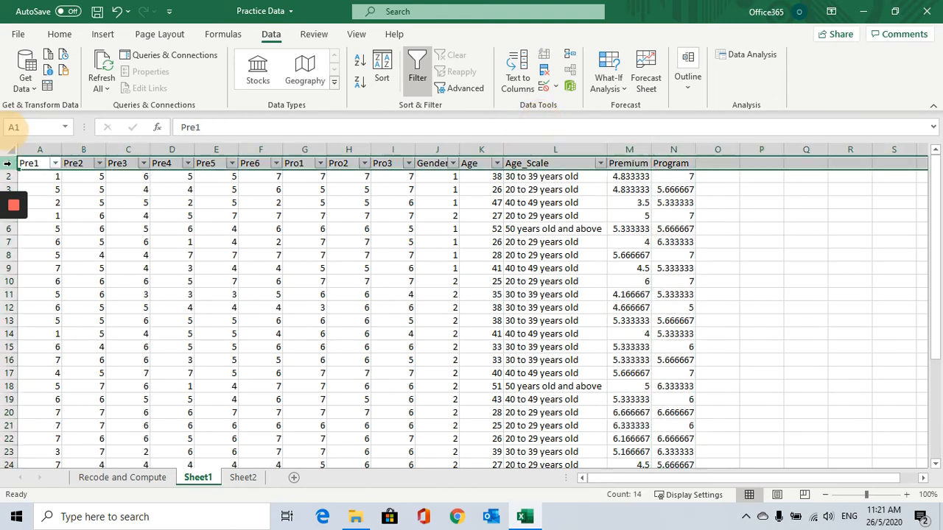
left_click(420, 62)
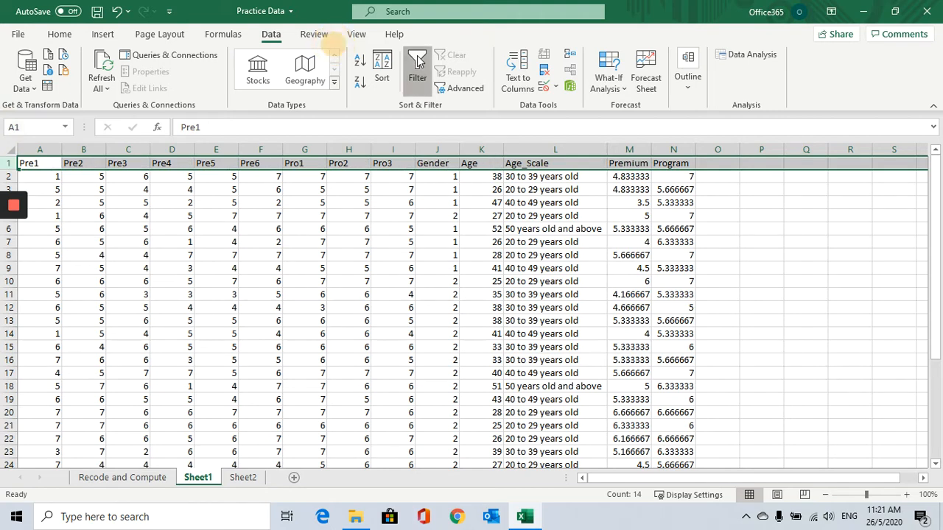
left_click(420, 62)
left_click(761, 229)
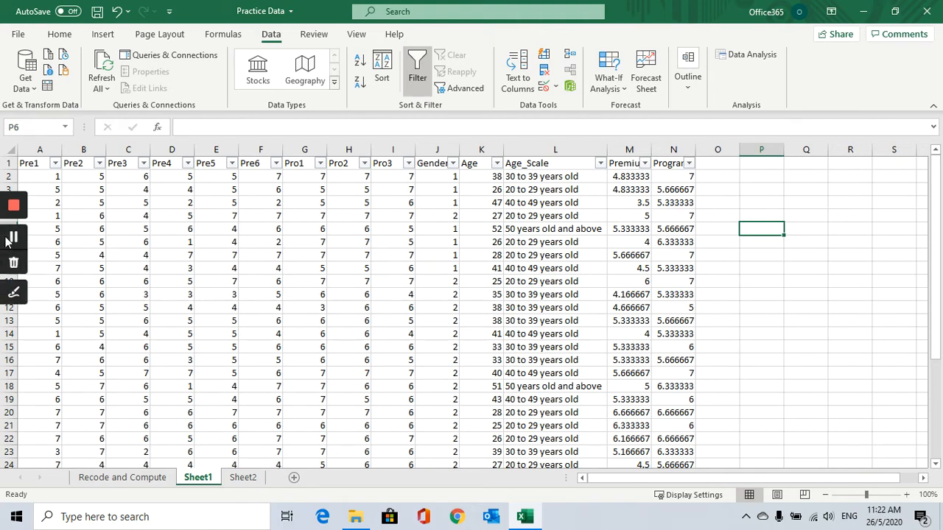
left_click(8, 240)
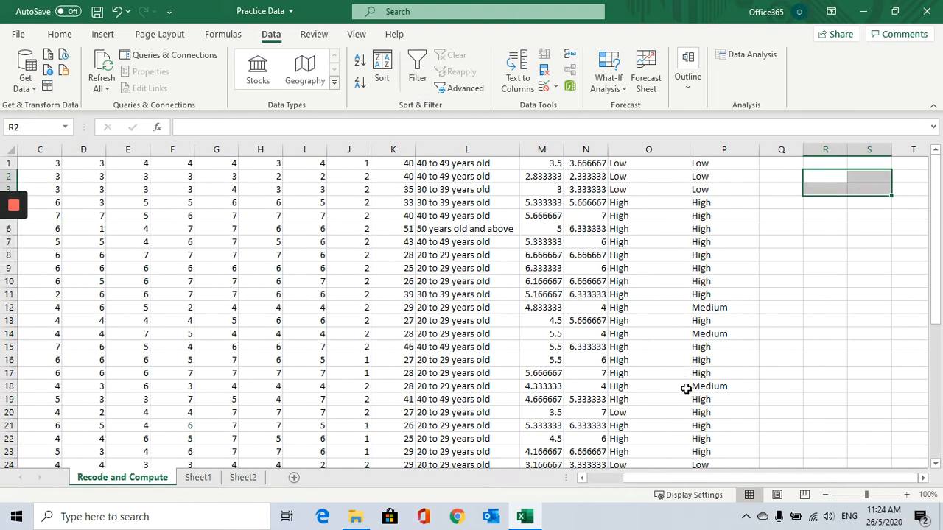
Undo the last three edits on the Recode and Compute sheet.
scroll(687, 353, "down", 3)
scroll(684, 346, "up", 3)
left_click(116, 11)
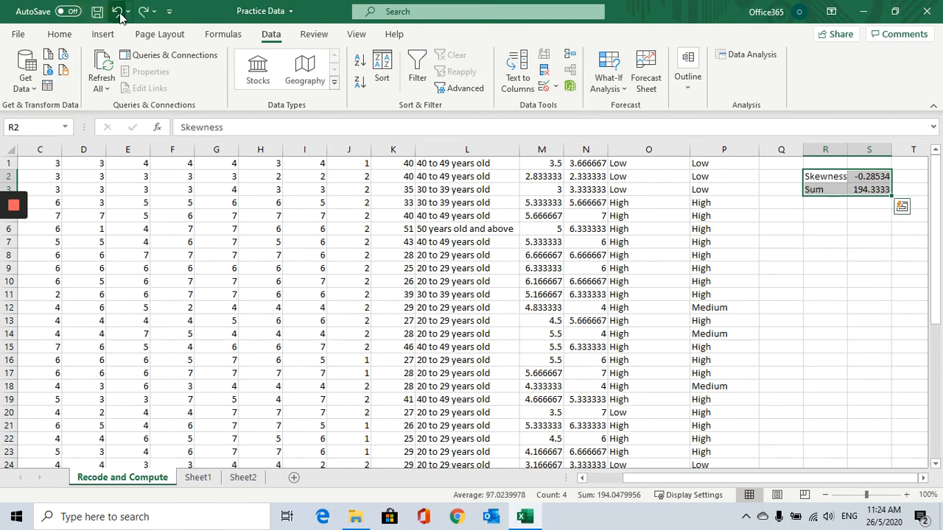
left_click(116, 11)
left_click(116, 11)
Delete the sheet rows of the Premium statistics block and undo the deletion.
left_click(869, 347)
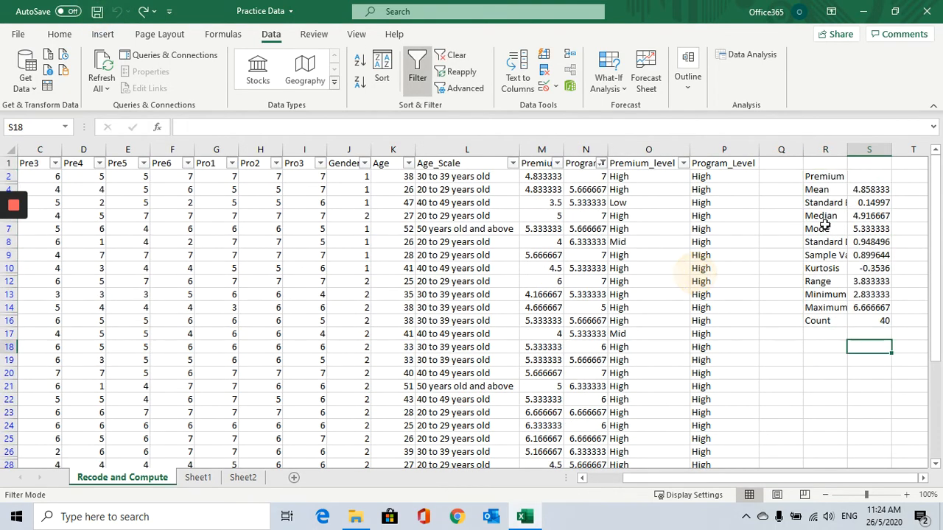
left_click_drag(813, 176, 904, 368)
right_click(811, 232)
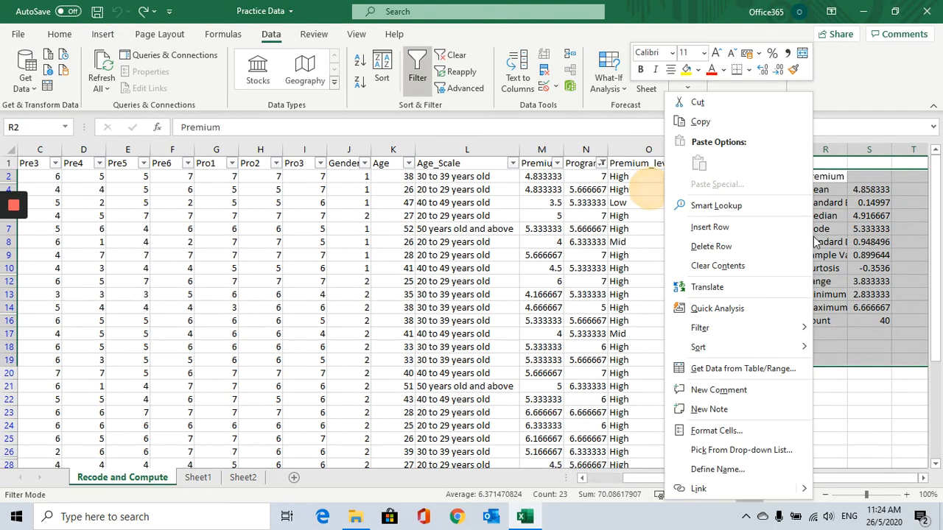
left_click(744, 246)
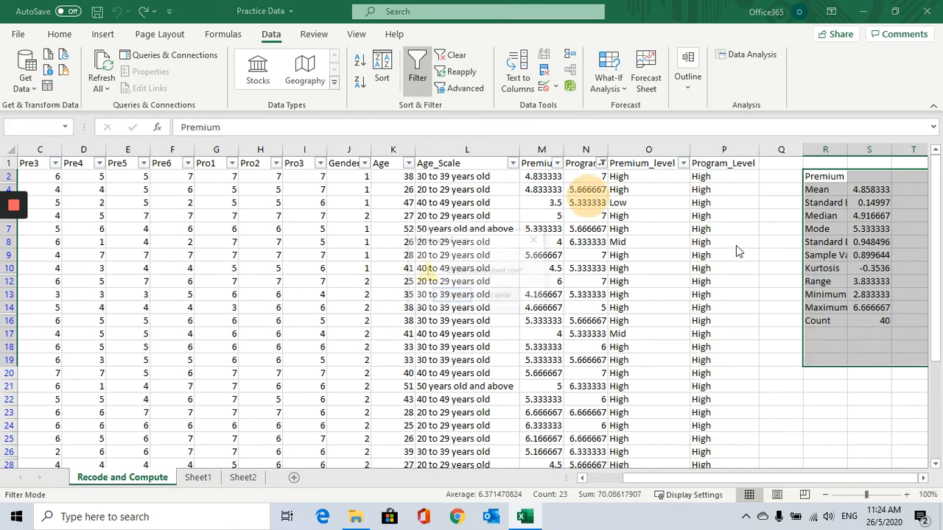
left_click(450, 296)
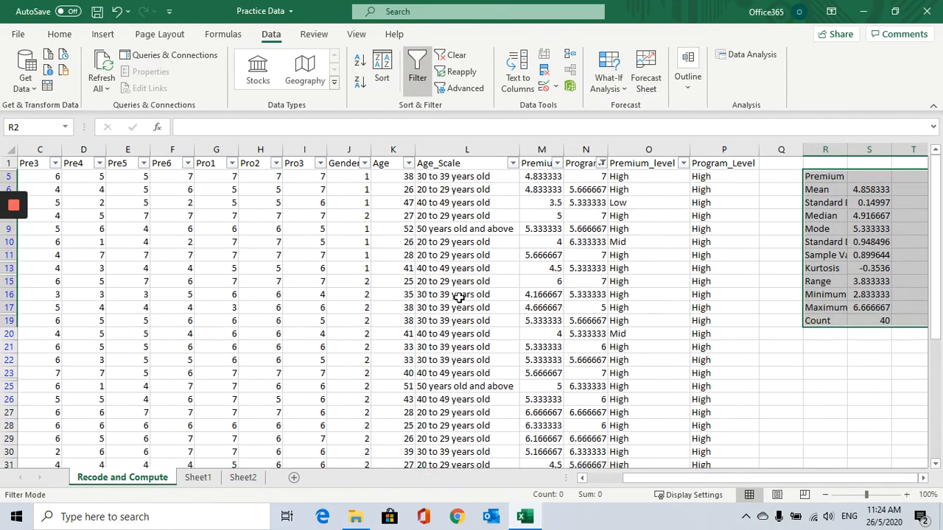
left_click(118, 11)
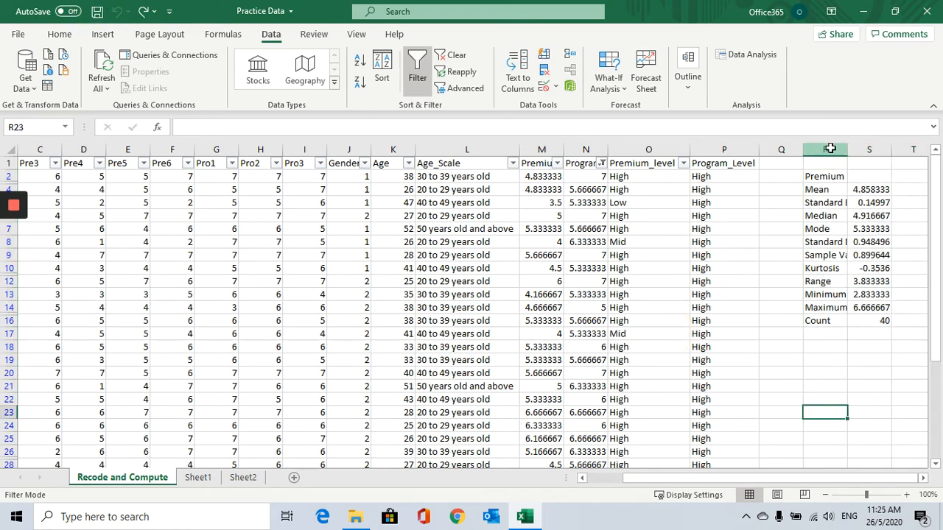
Hide columns R and S holding the Premium statistics on the Recode and Compute sheet.
left_click_drag(827, 150, 869, 150)
right_click(845, 218)
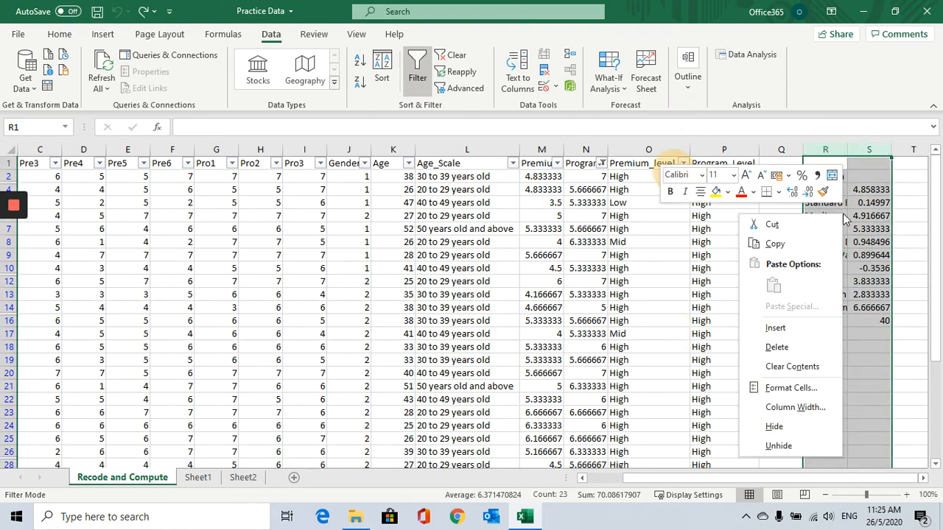
left_click(798, 427)
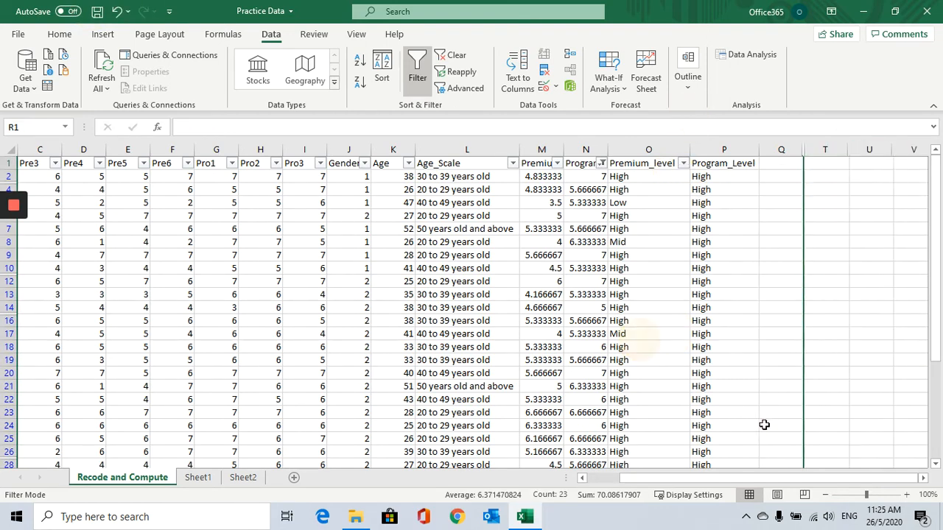
left_click(536, 177)
left_click_drag(542, 151, 542, 186)
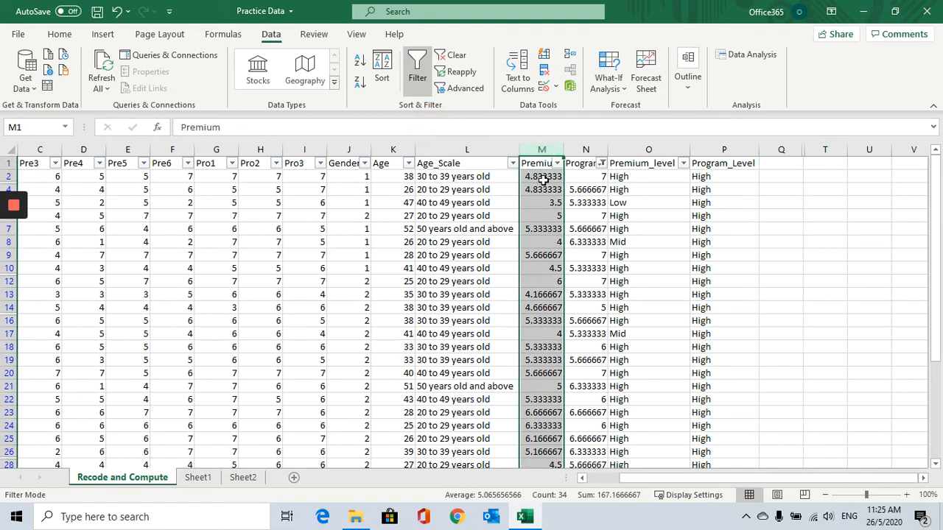
left_click(623, 177)
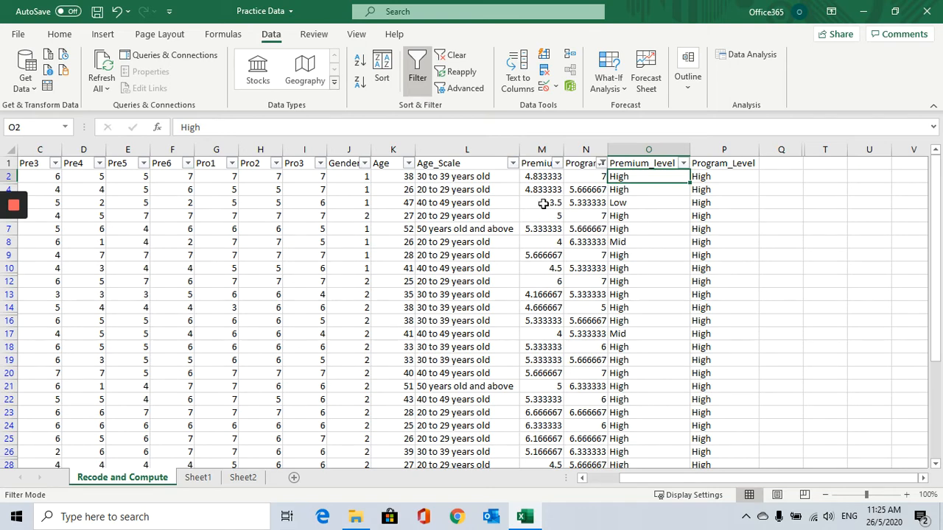
left_click(541, 149)
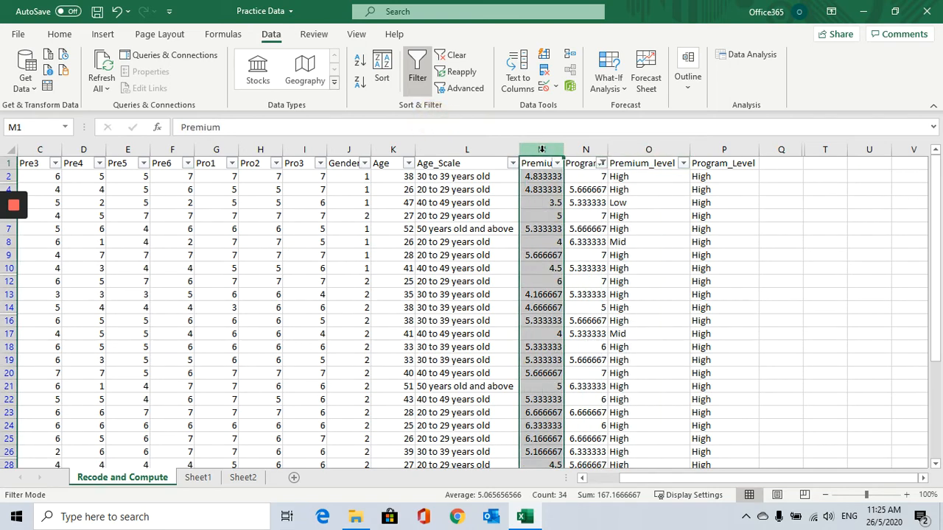
left_click(585, 149)
left_click(538, 149)
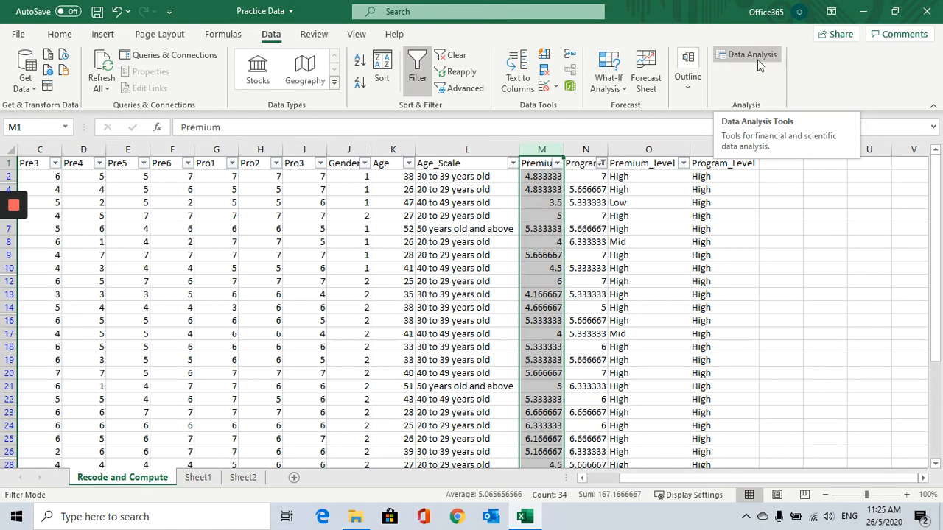
On Sheet1, start Descriptive Statistics and set its input range to $M$1:$N$34 with labels in the first row.
left_click(197, 477)
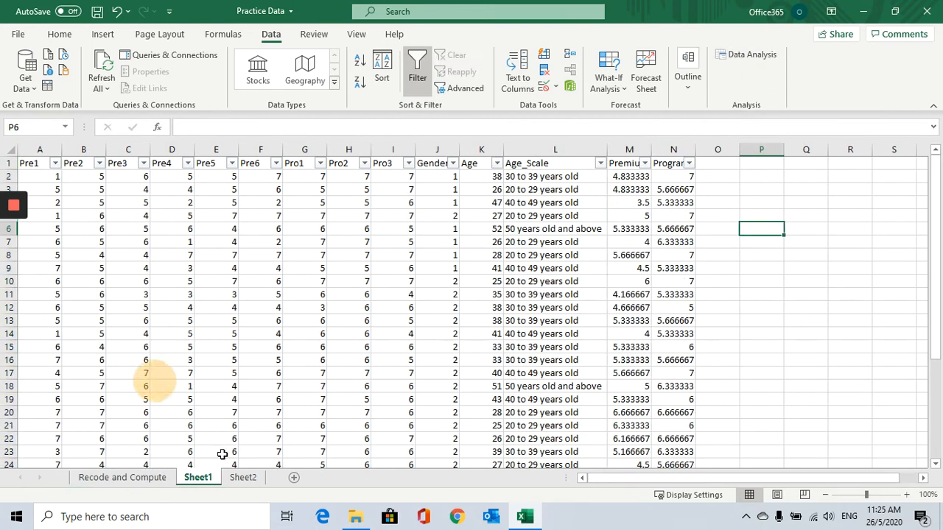
left_click(627, 150)
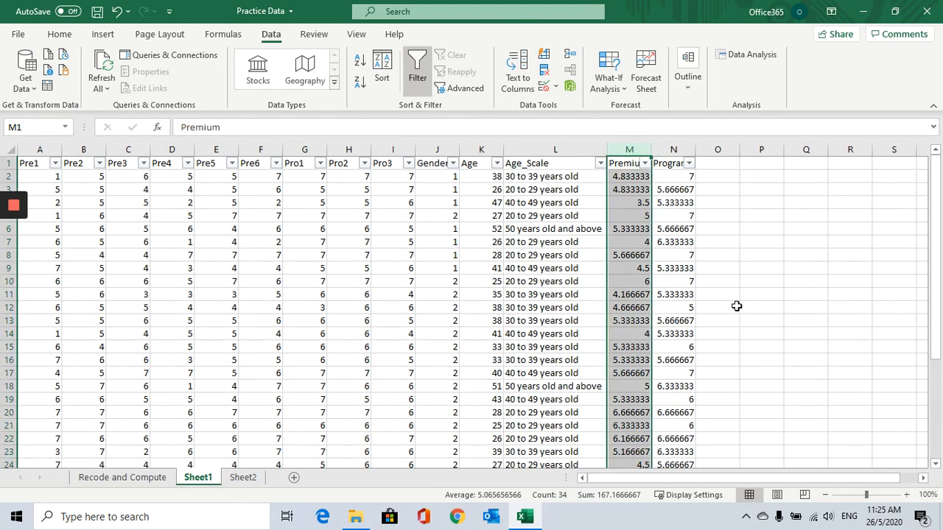
left_click(749, 54)
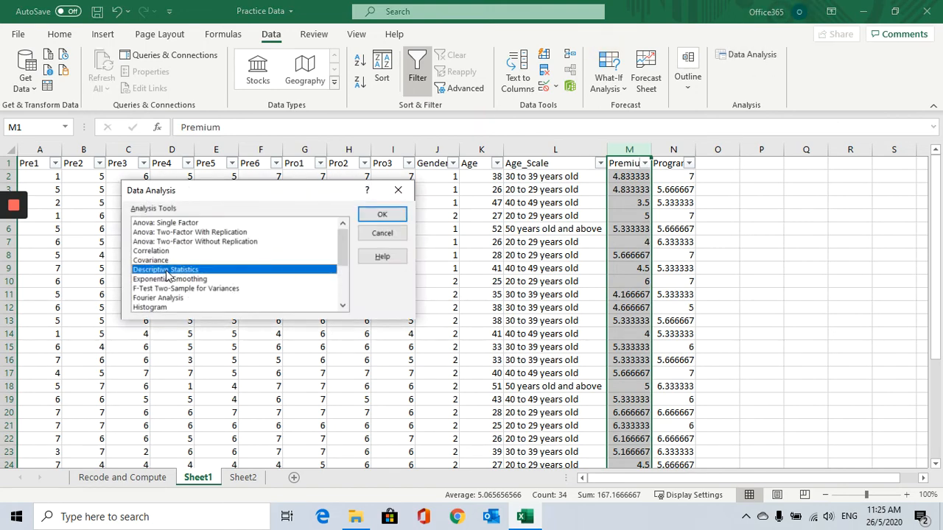
left_click(396, 219)
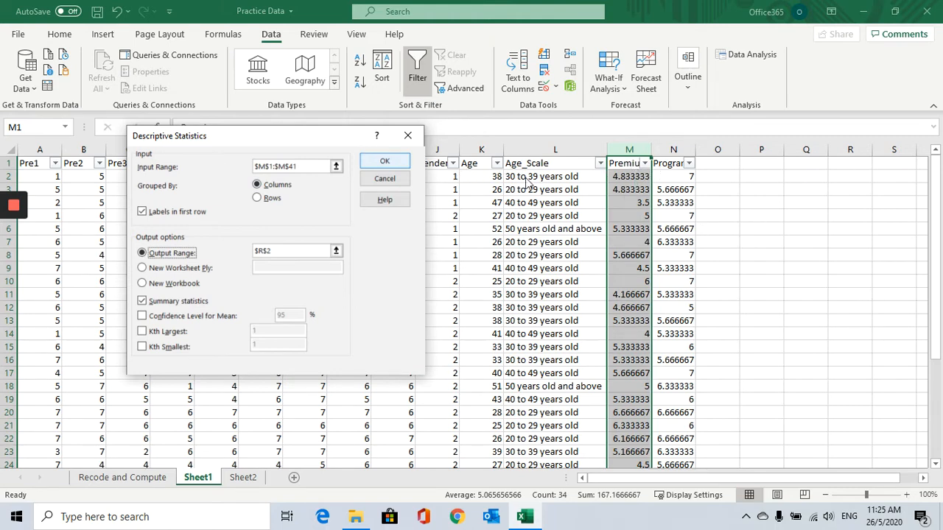
left_click(332, 166)
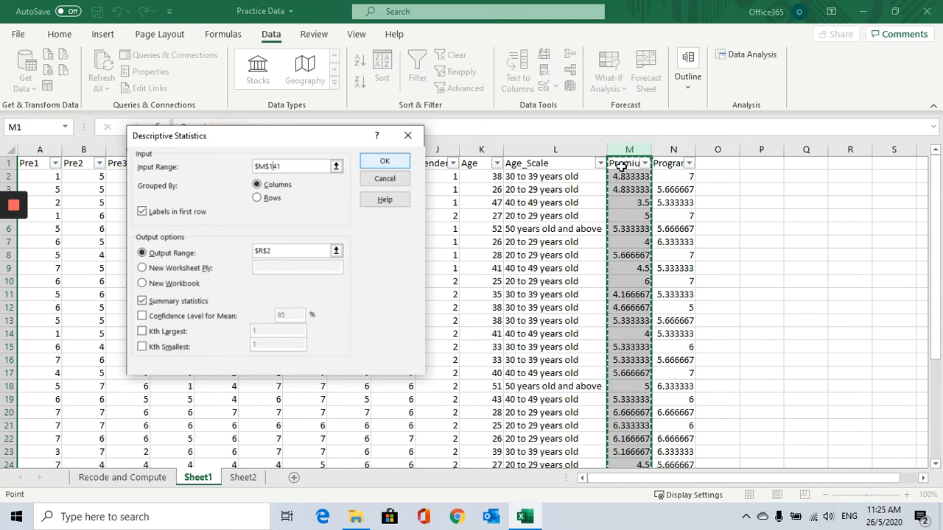
left_click_drag(622, 167, 669, 166)
scroll(665, 280, "down", 7)
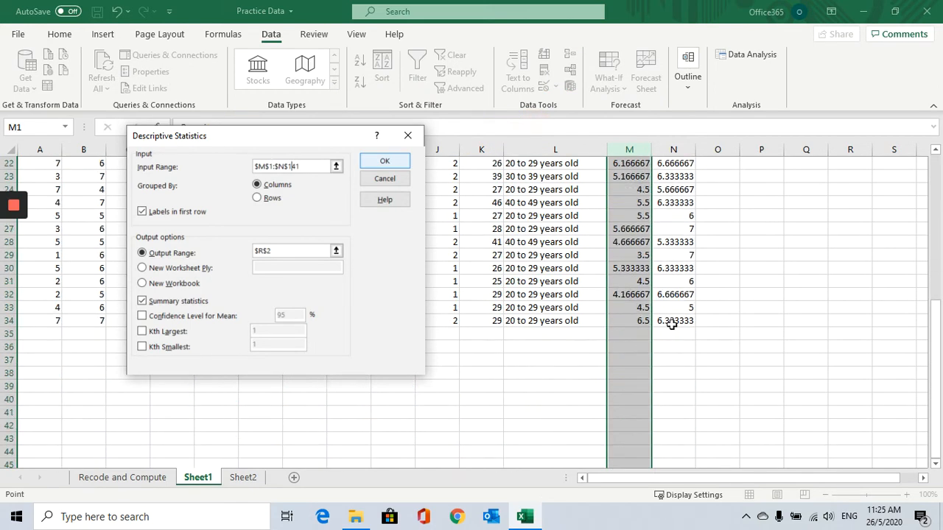
left_click(672, 325, "shift")
scroll(671, 347, "up", 7)
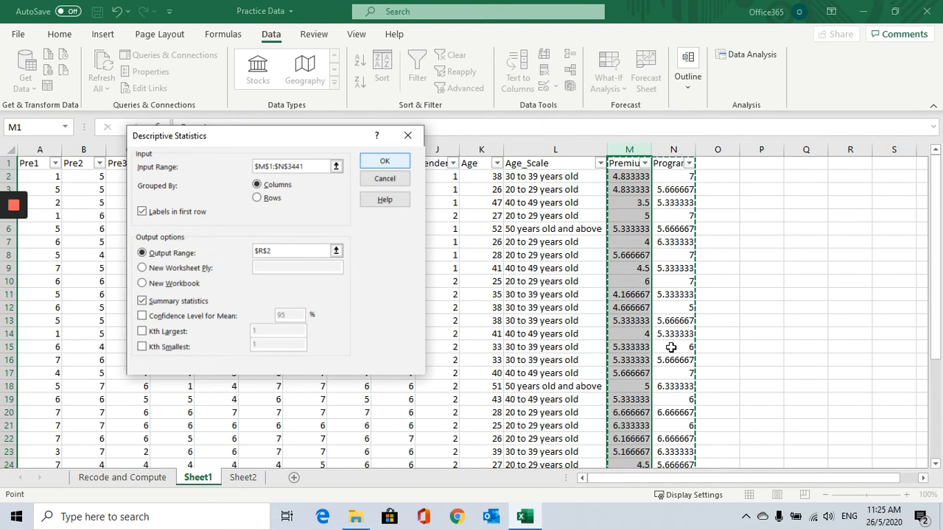
left_click_drag(324, 169, 190, 137)
key("BackSpace")
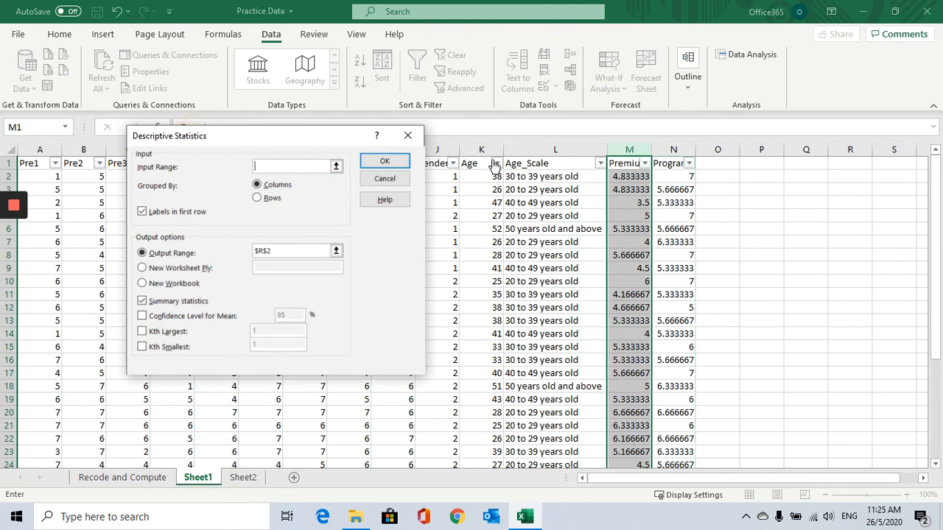
left_click_drag(638, 165, 671, 162)
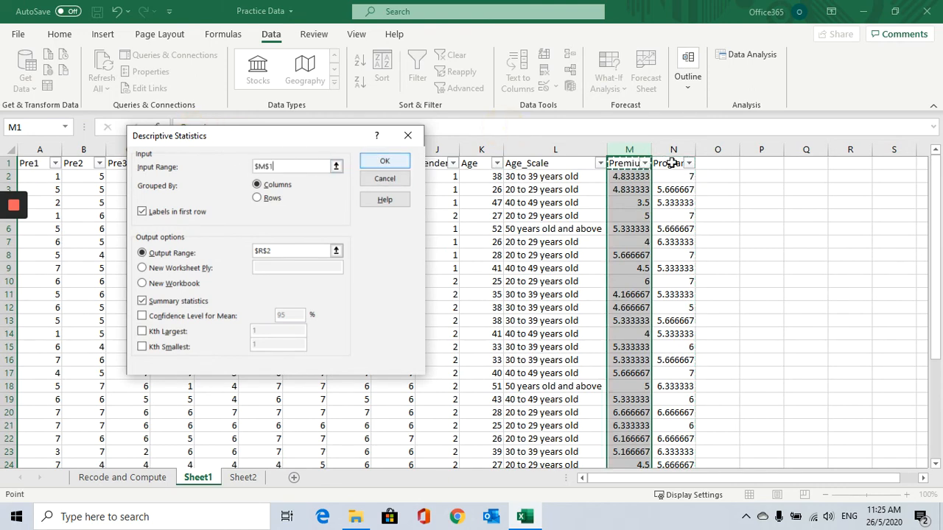
scroll(670, 295, "down", 7)
left_click(673, 324, "shift")
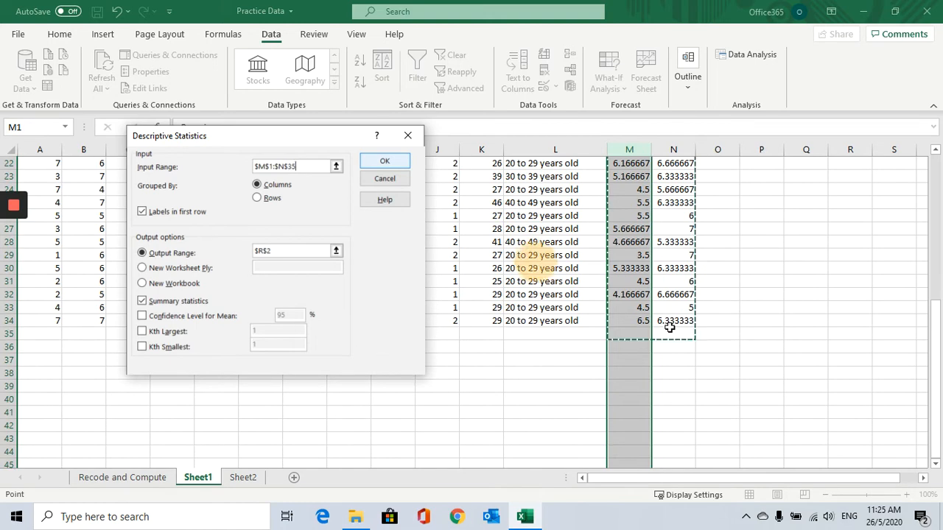
scroll(702, 352, "up", 7)
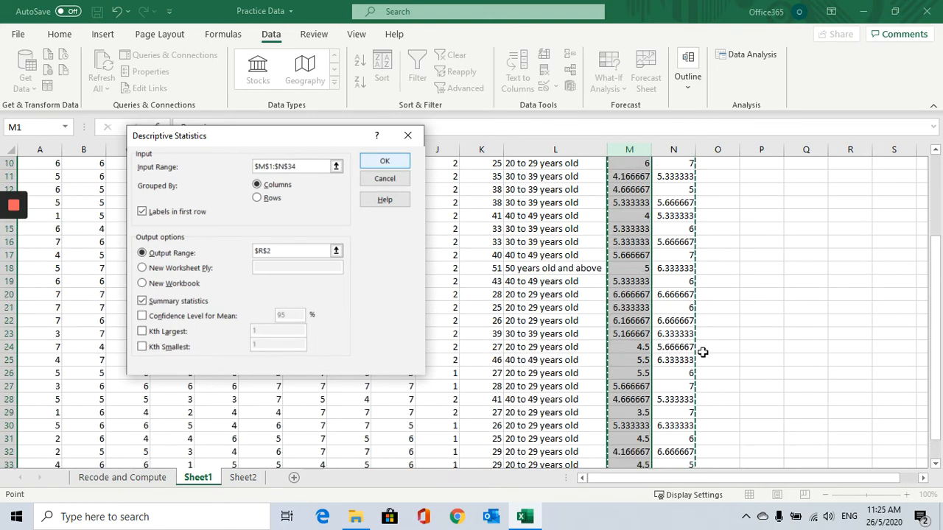
scroll(704, 361, "down", 5)
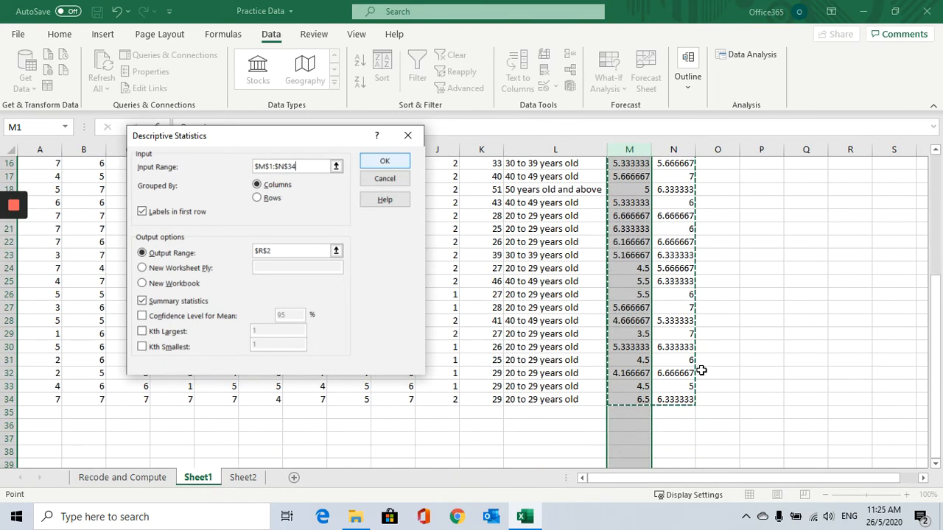
scroll(701, 370, "up", 5)
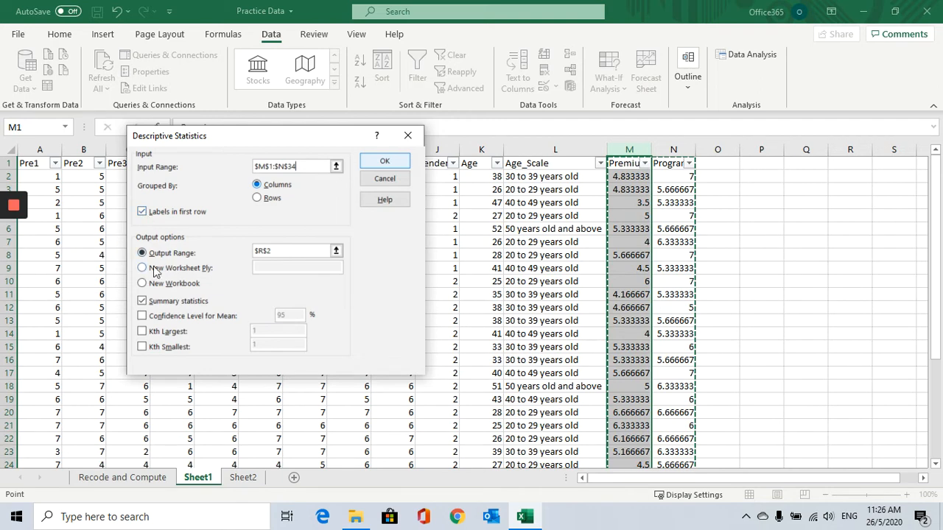
Set the output range to $P$2 and run the Descriptive Statistics analysis.
left_click_drag(287, 251, 244, 252)
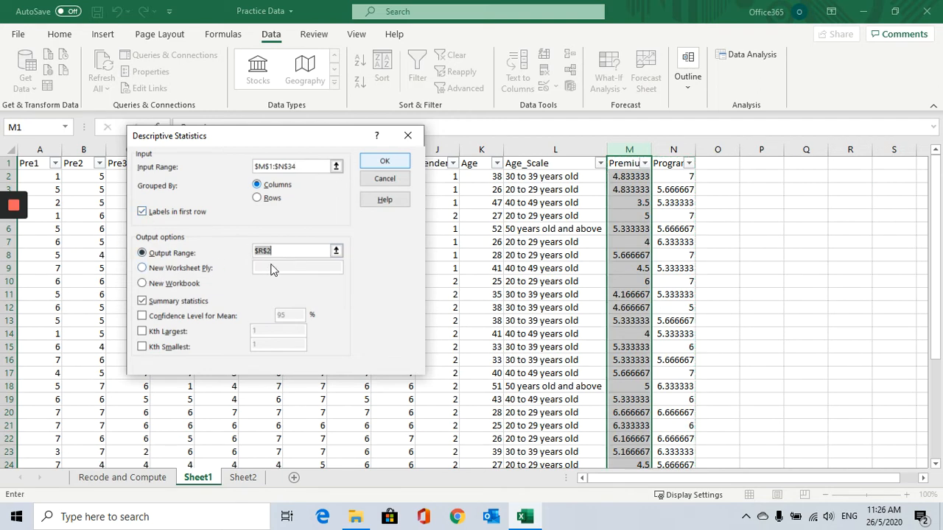
key("BackSpace")
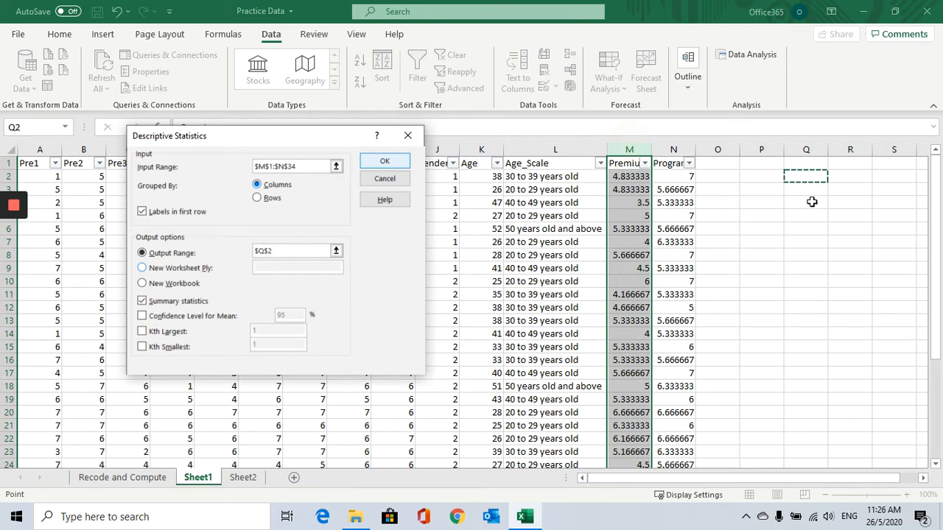
left_click(812, 202)
left_click(766, 175)
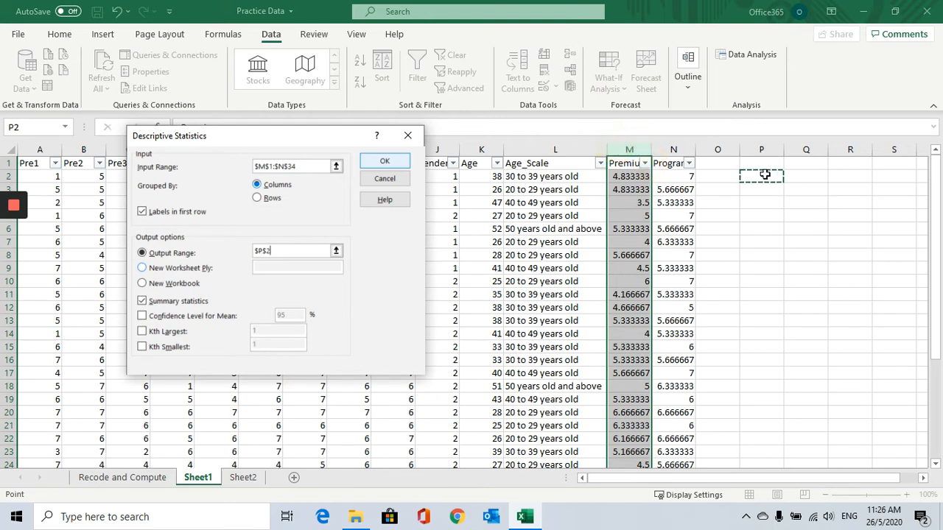
left_click(385, 161)
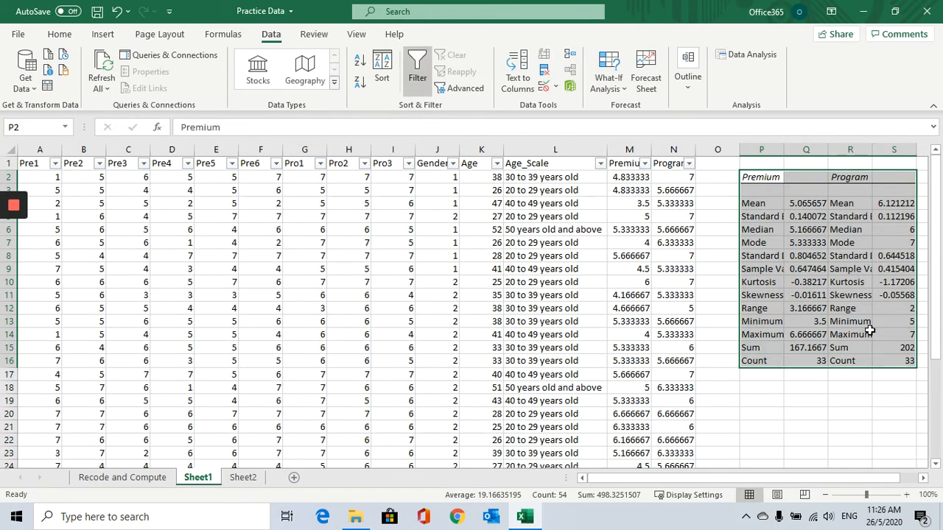
Examine the Premium and Program mean values in the statistics output.
left_click(886, 402)
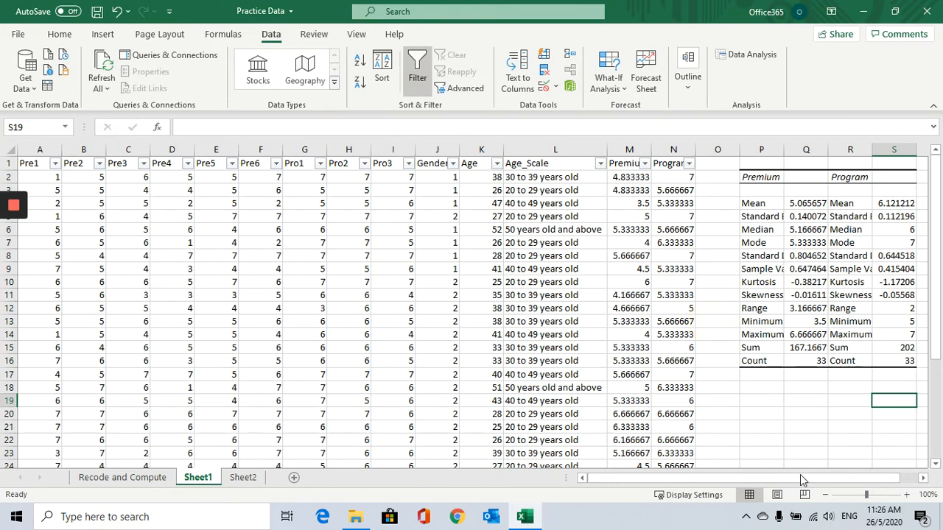
left_click_drag(803, 479, 811, 478)
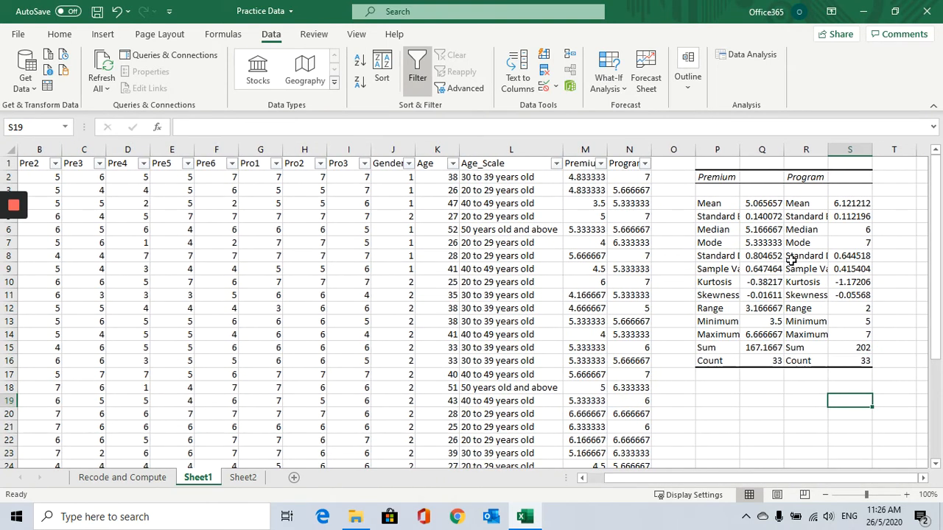
left_click(757, 208)
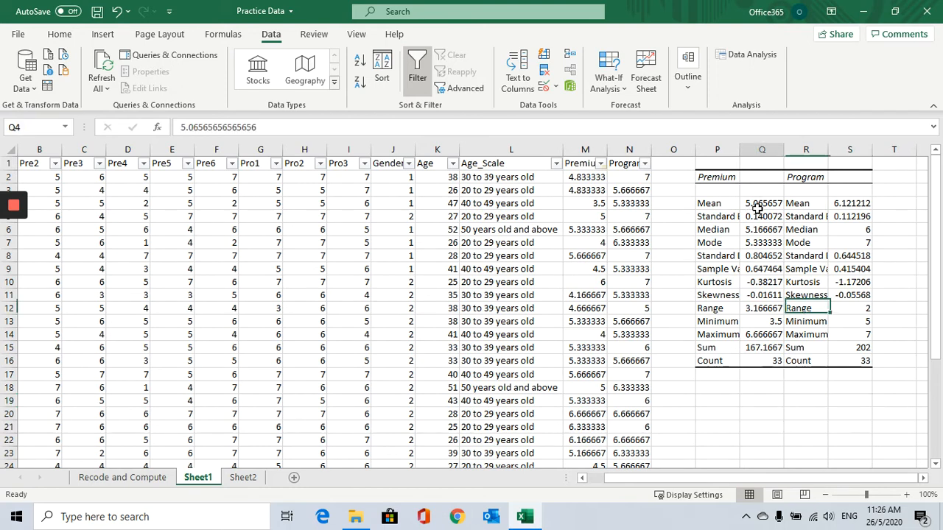
left_click(853, 207)
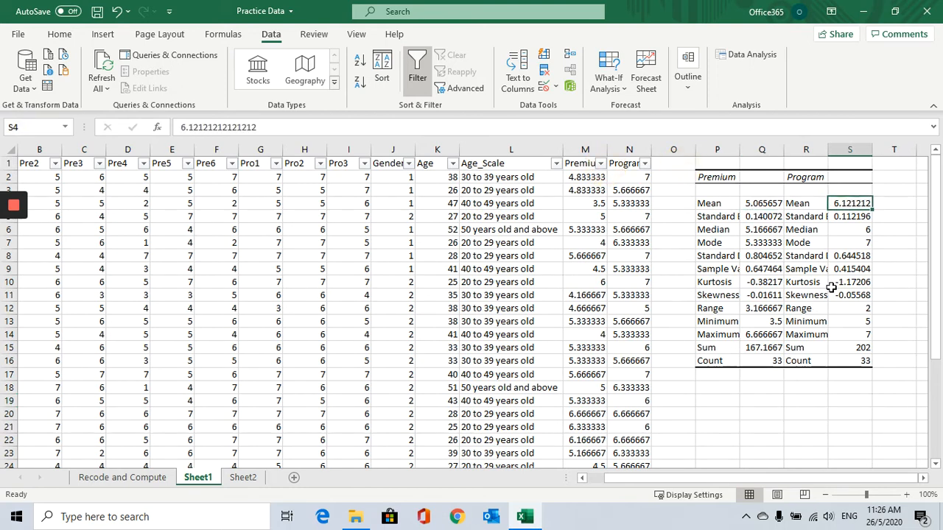
left_click(766, 206)
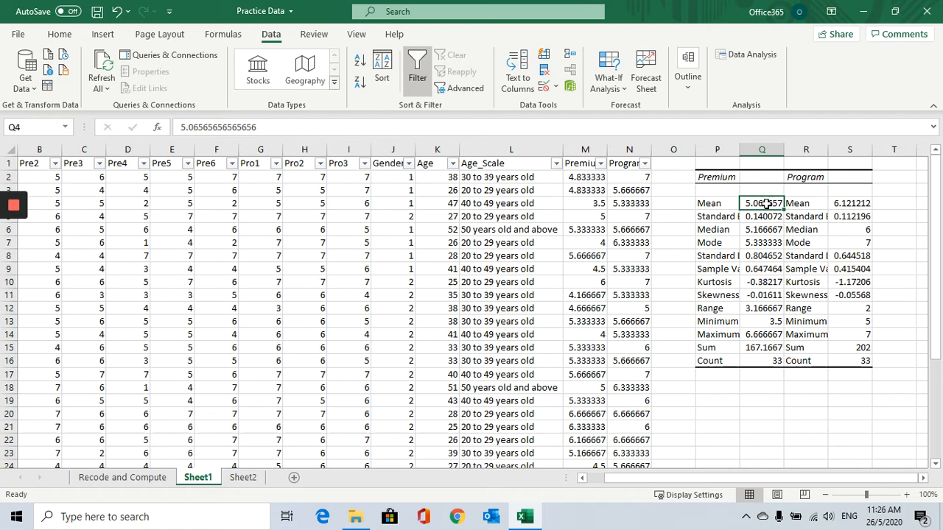
left_click(847, 203)
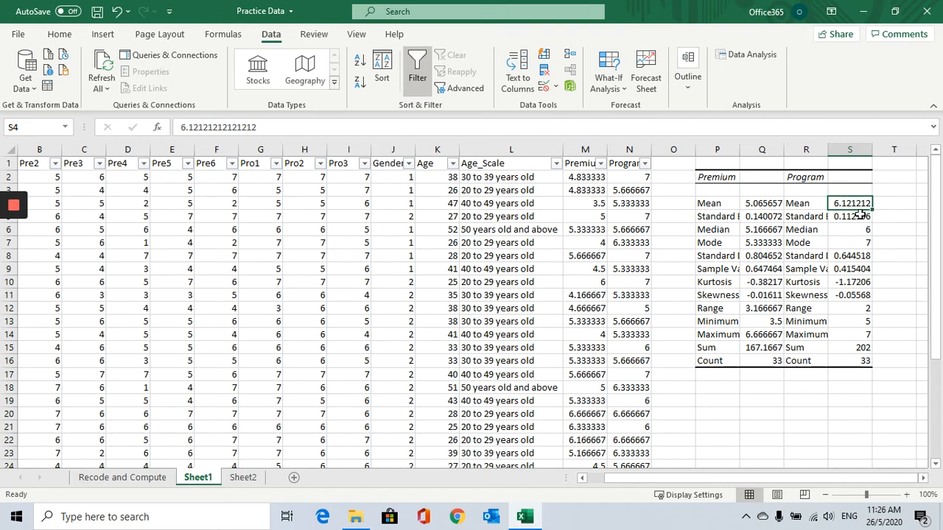
Fill the Mean row of the statistics output with yellow.
left_click(711, 203)
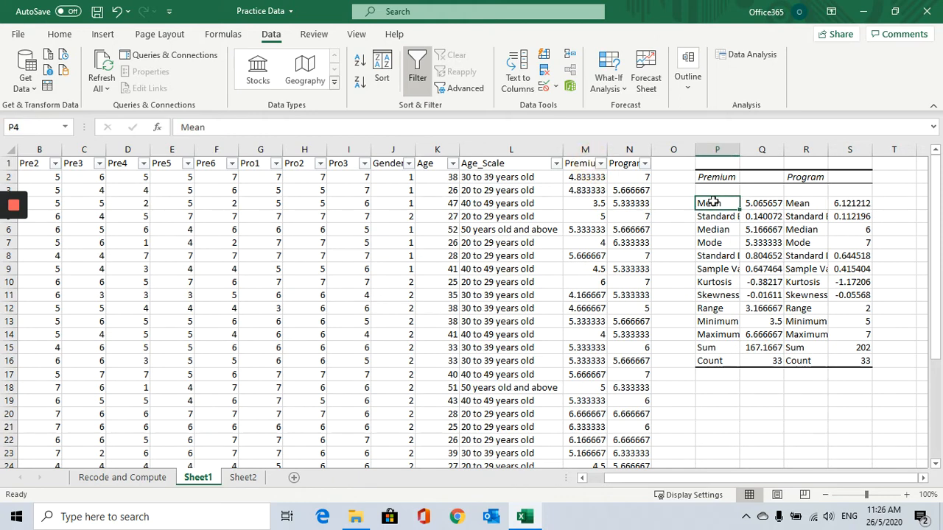
left_click(840, 204, "shift")
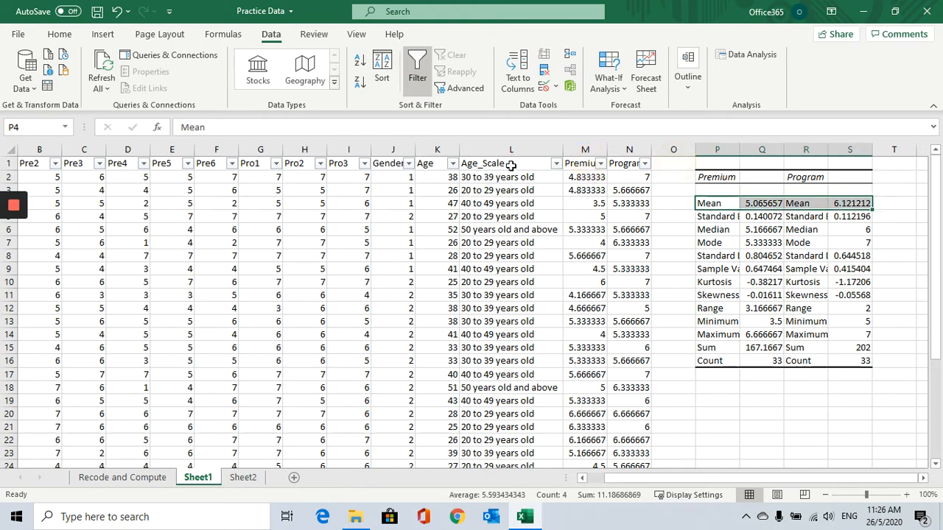
left_click(101, 34)
left_click(59, 34)
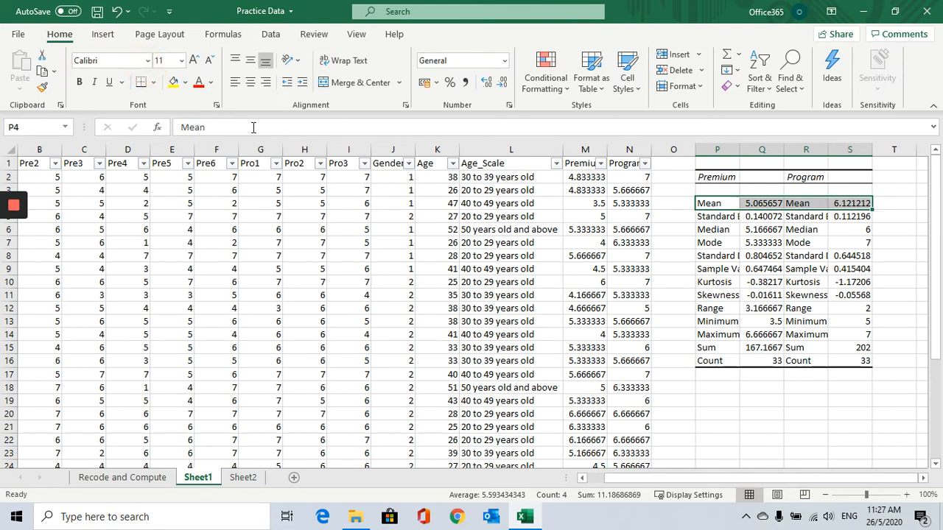
left_click(173, 81)
left_click(770, 243)
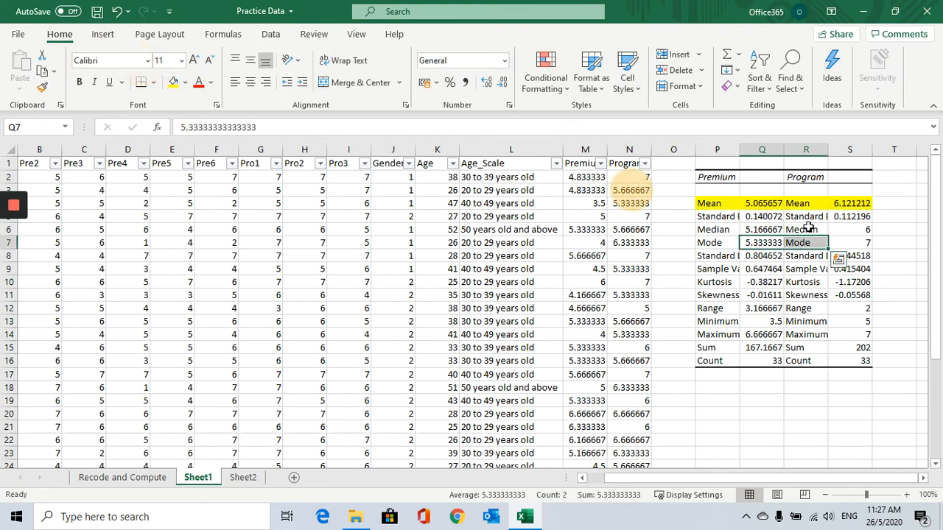
left_click(777, 204)
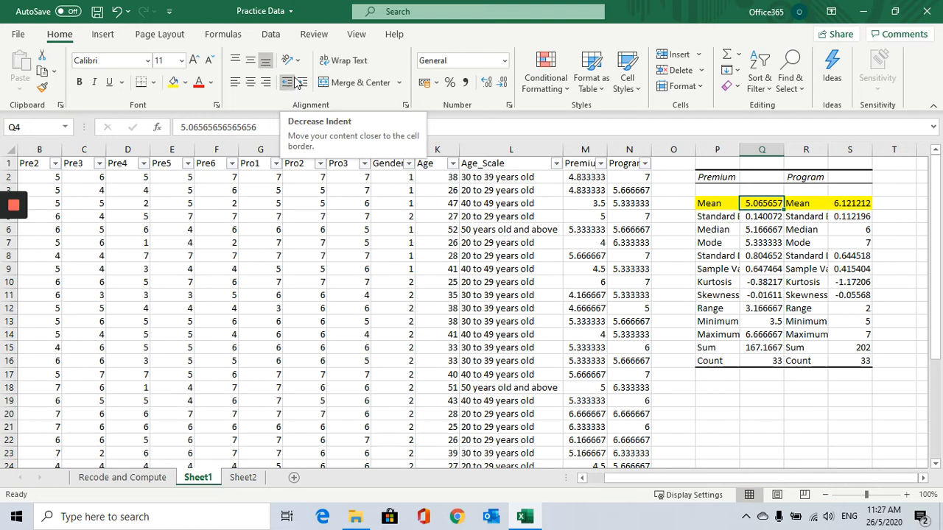
Undo the last two edits on the statistics output.
left_click(116, 11)
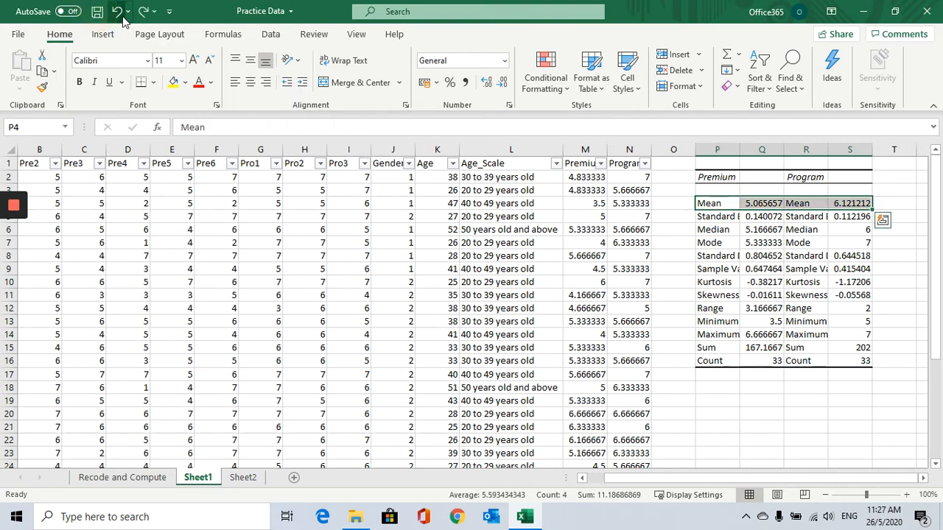
left_click(116, 12)
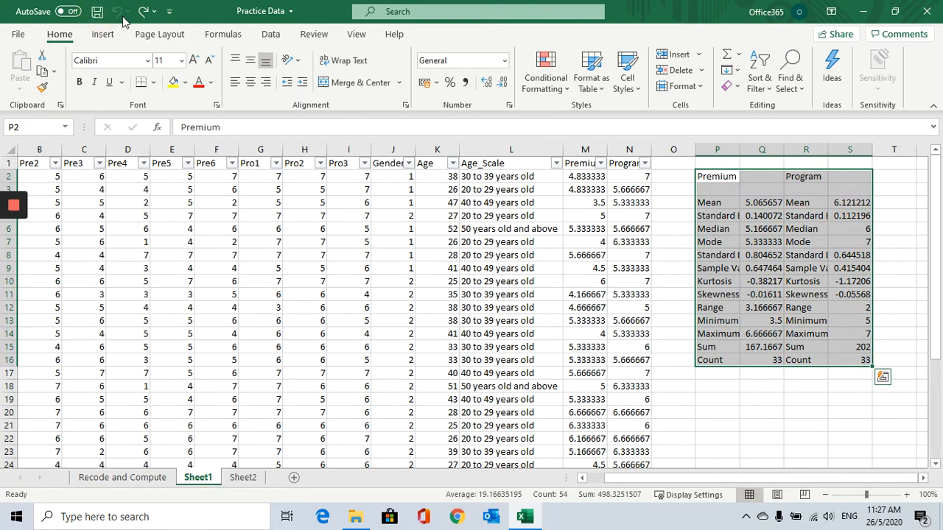
Insert two empty columns at column O, between the Program column and the statistics output.
left_click(746, 268)
left_click(673, 150)
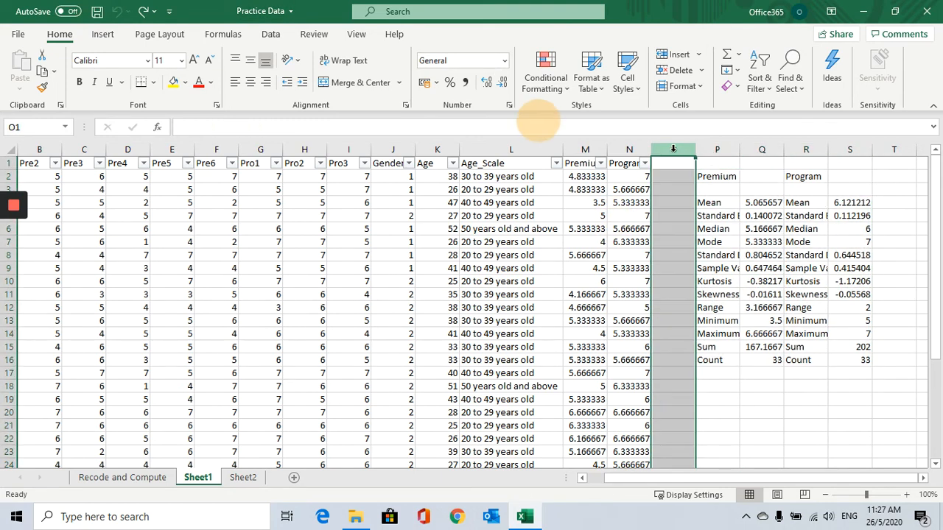
right_click(672, 150)
left_click(725, 266)
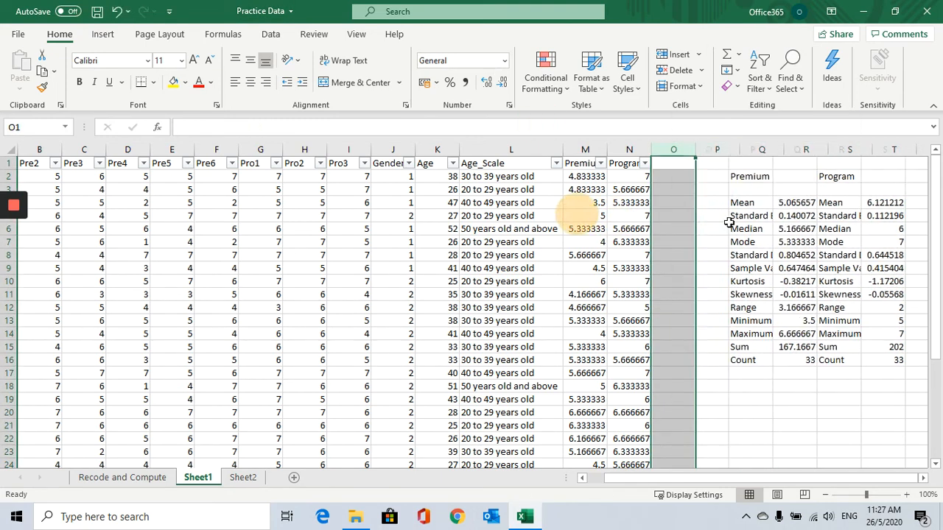
right_click(684, 145)
left_click(723, 253)
Enter the header Premium_Scale in the first inserted column and widen that column to fit it.
left_click(717, 190)
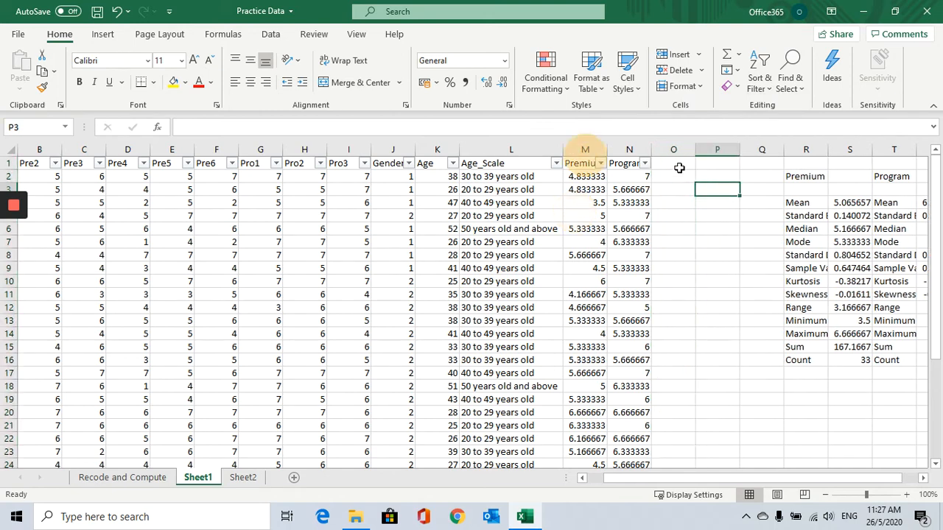
left_click(679, 168)
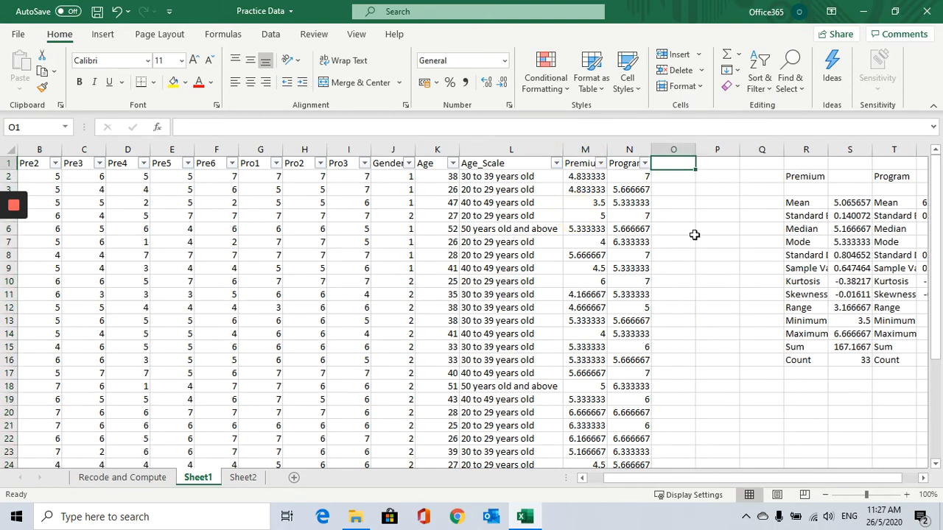
type("Premium_")
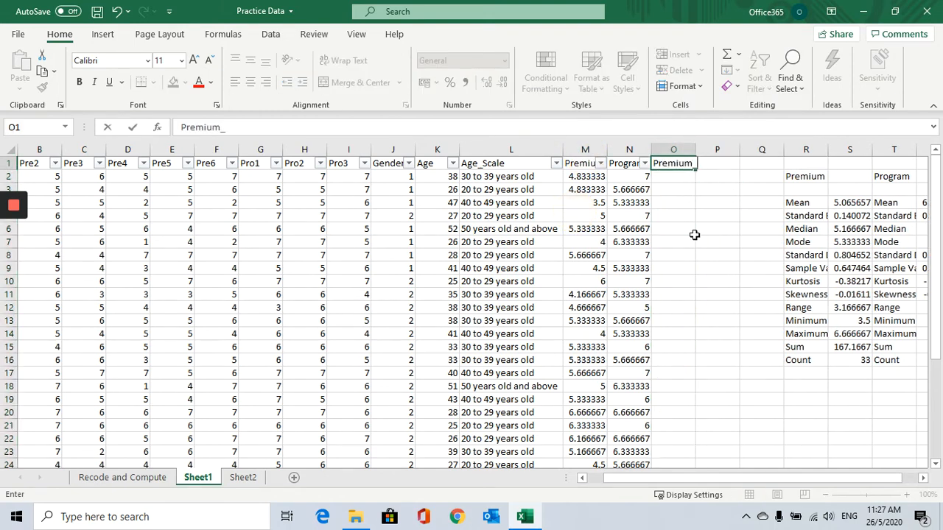
type("Scale")
left_click(694, 234)
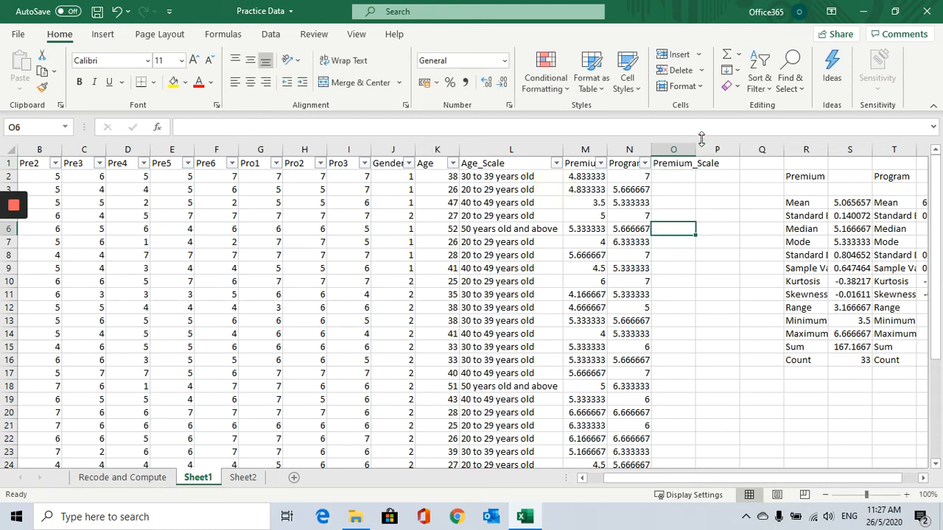
left_click_drag(695, 151, 727, 150)
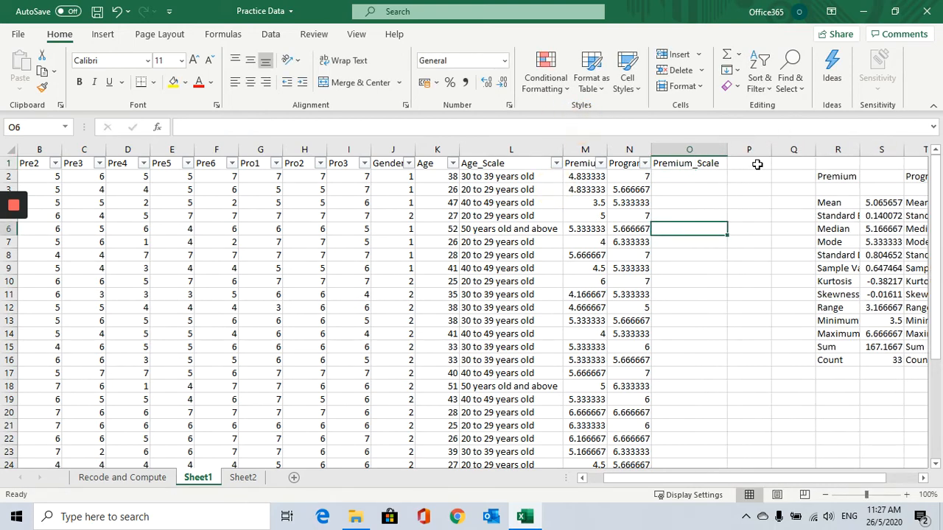
Enter the header Program_Scale in the second inserted column and widen that column to fit it.
left_click(735, 164)
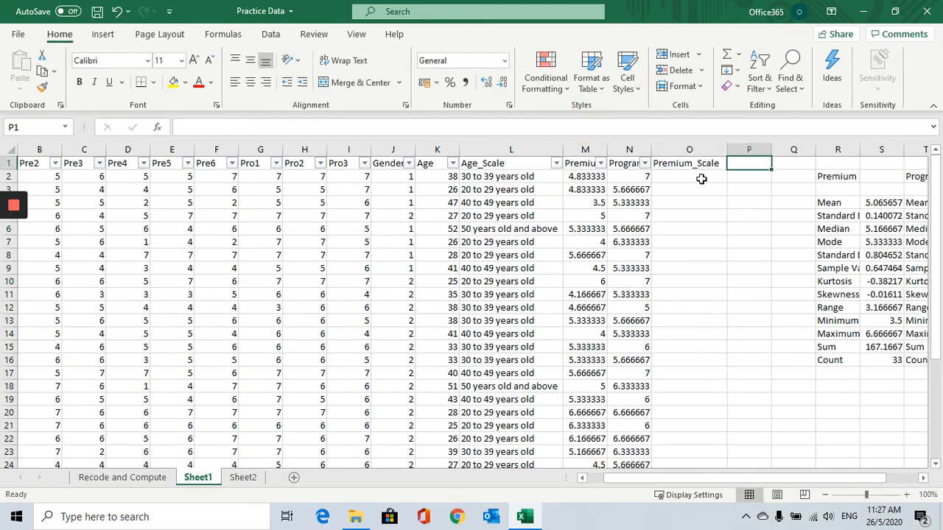
type("Pregram")
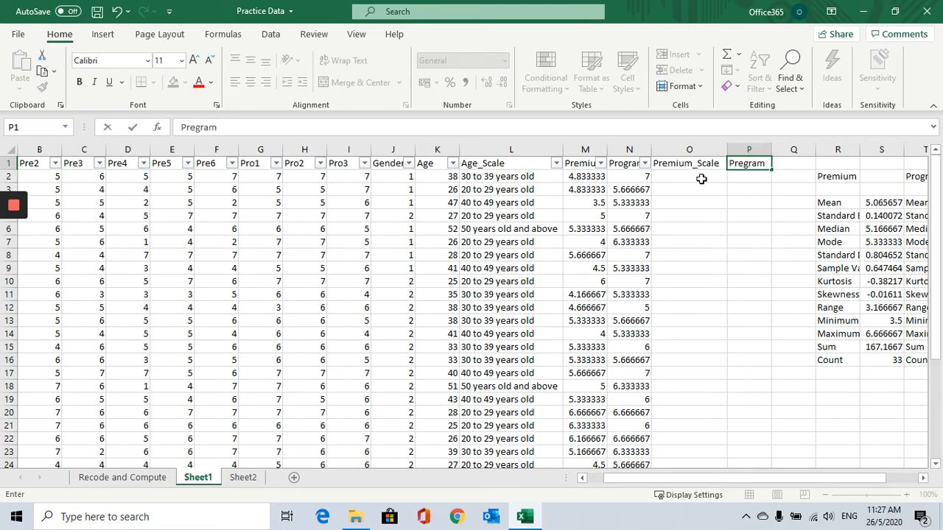
key("BackSpace")
key("BackSpace")
key("BackSpace")
type("ram_Scale")
left_click(791, 214)
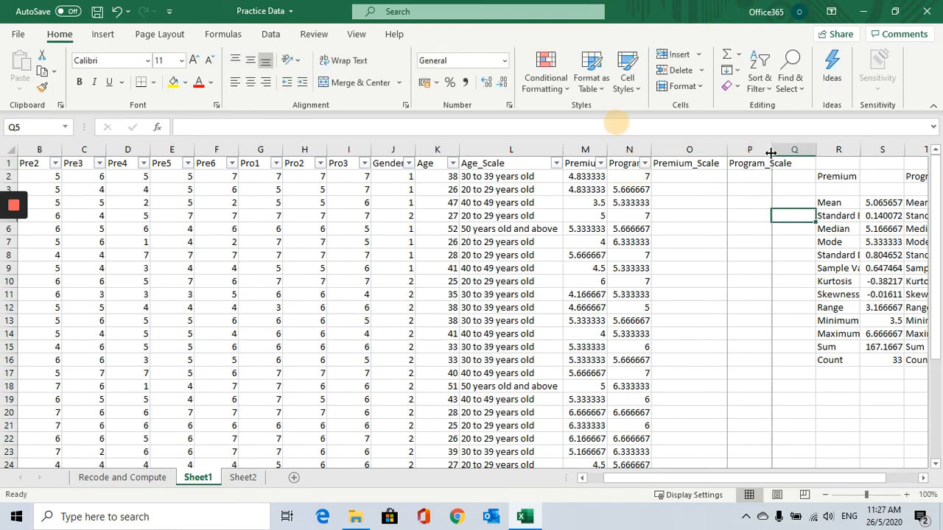
left_click_drag(771, 150, 803, 150)
Inspect the Premium average formula in the first data row before working in the Premium_Scale column.
left_click(706, 175)
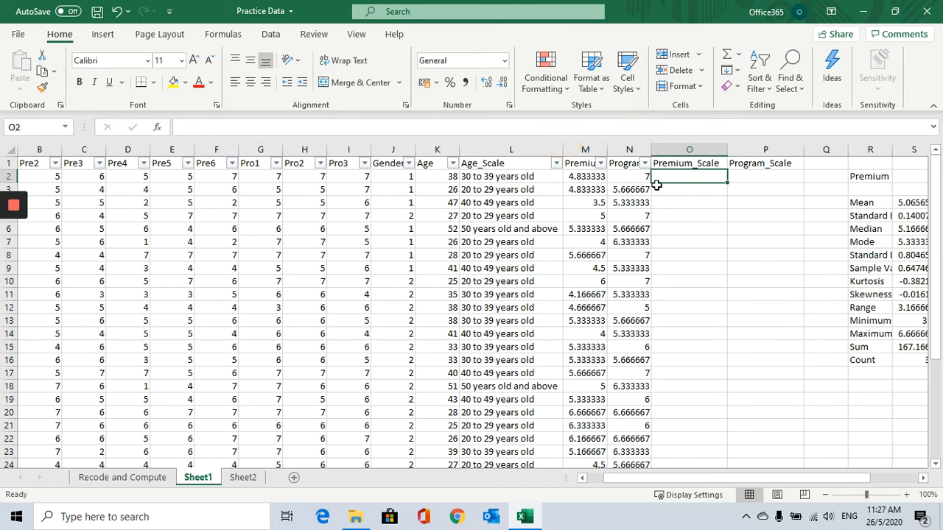
left_click(580, 176)
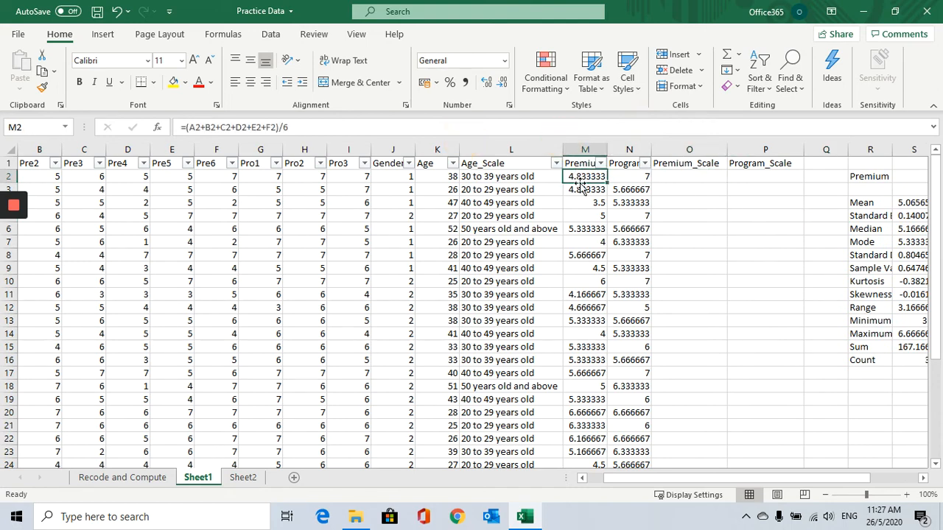
left_click(669, 179)
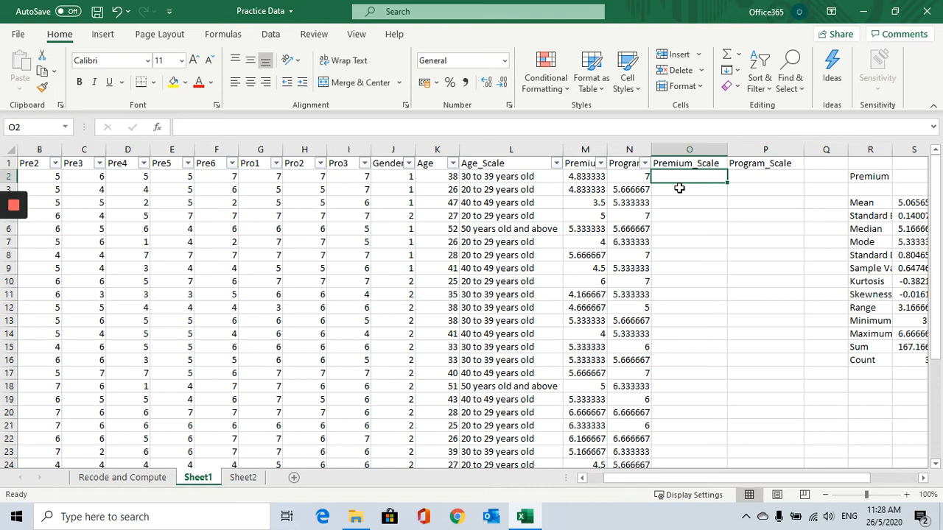
Filter the Premium column to show only rows whose average is 4.
left_click(601, 165)
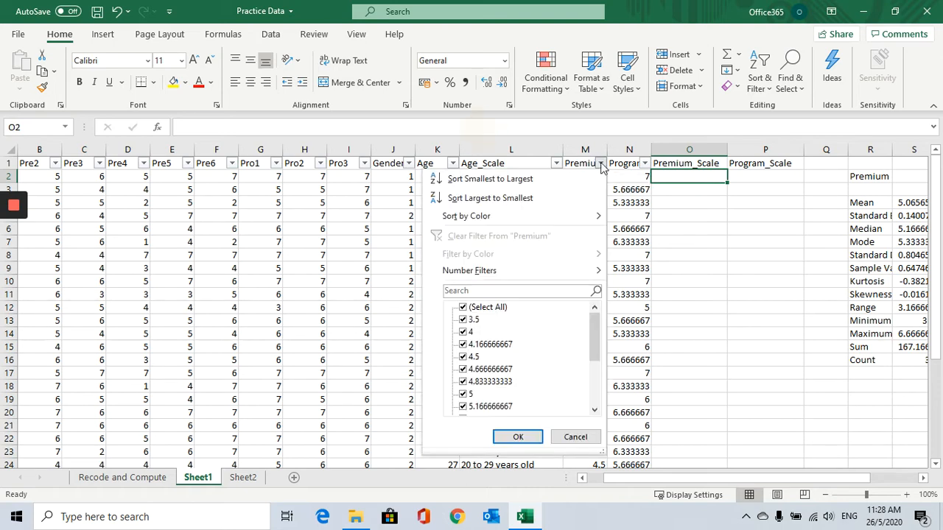
left_click(462, 307)
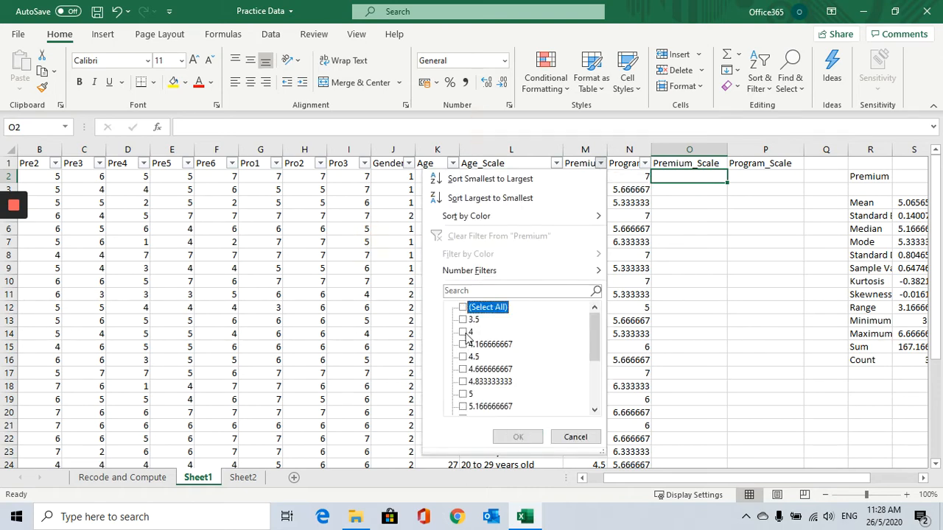
left_click(462, 332)
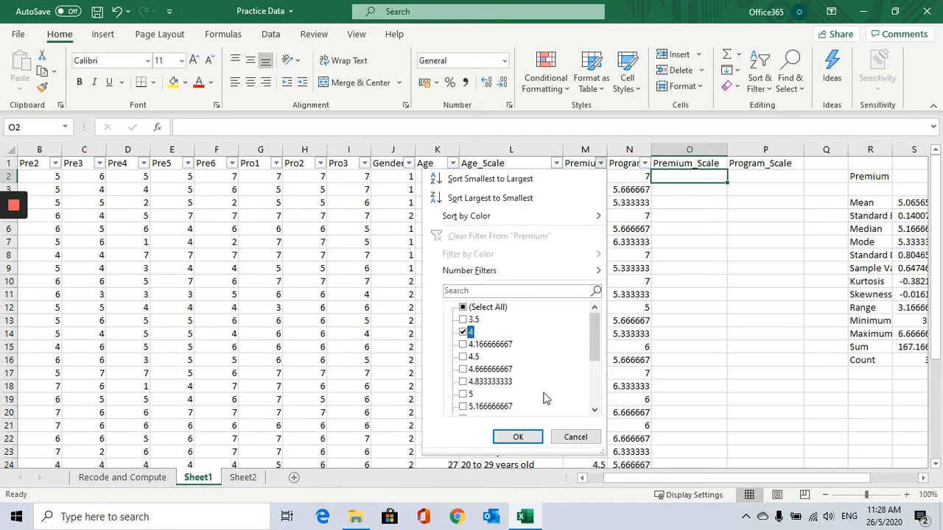
left_click(519, 437)
Enter Mid in the Premium_Scale cells of both filtered rows.
left_click(699, 178)
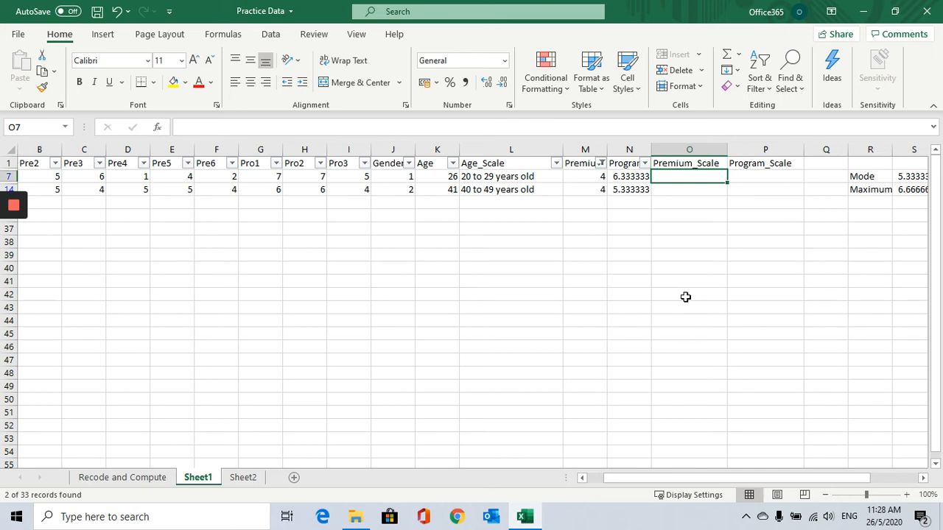
type("Mid")
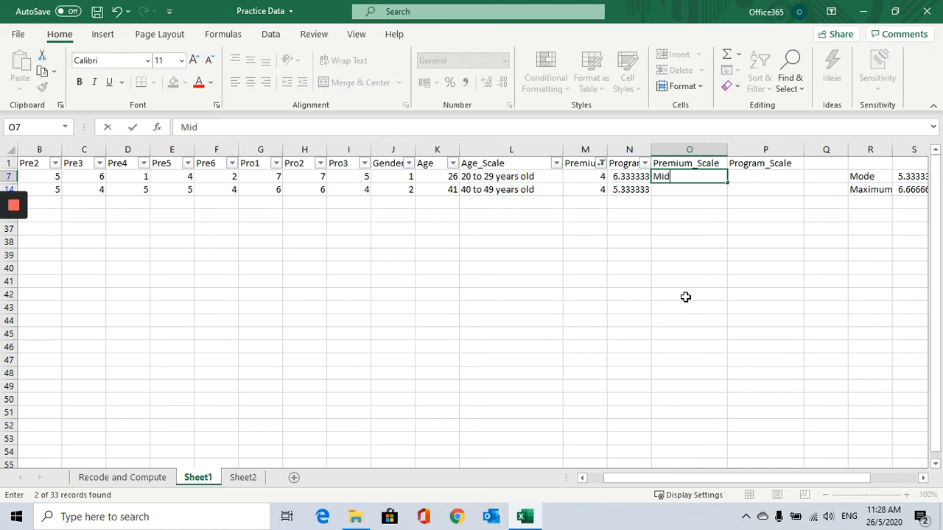
key("Return")
type("Mid")
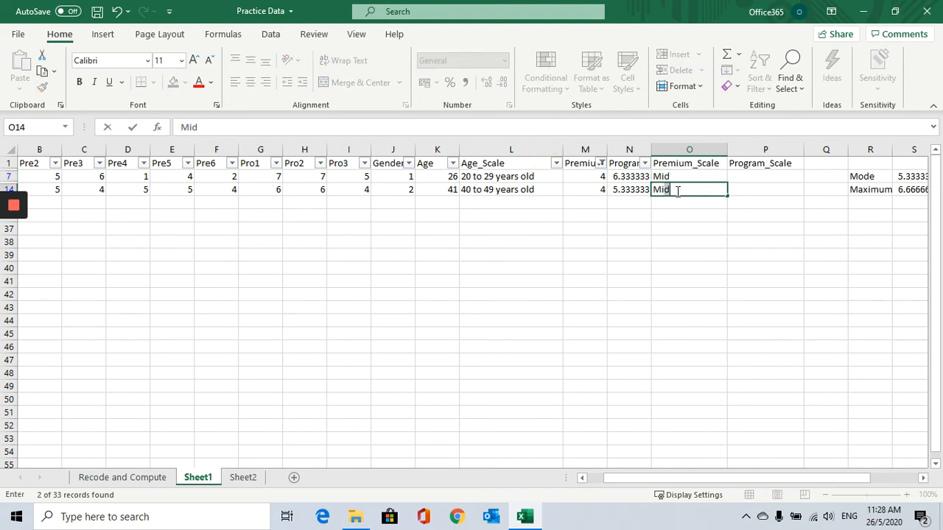
left_click_drag(718, 227, 766, 228)
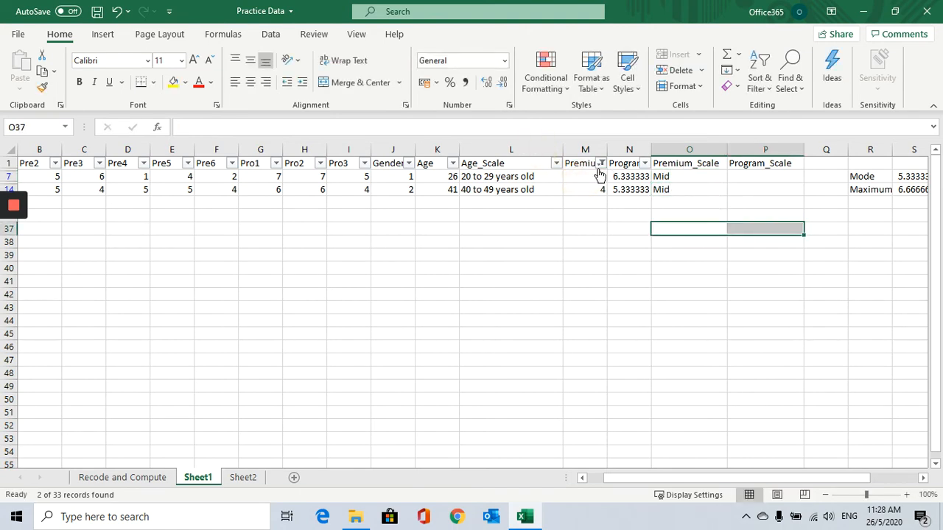
Change the Premium filter to show only rows whose average is 3.5.
left_click(601, 163)
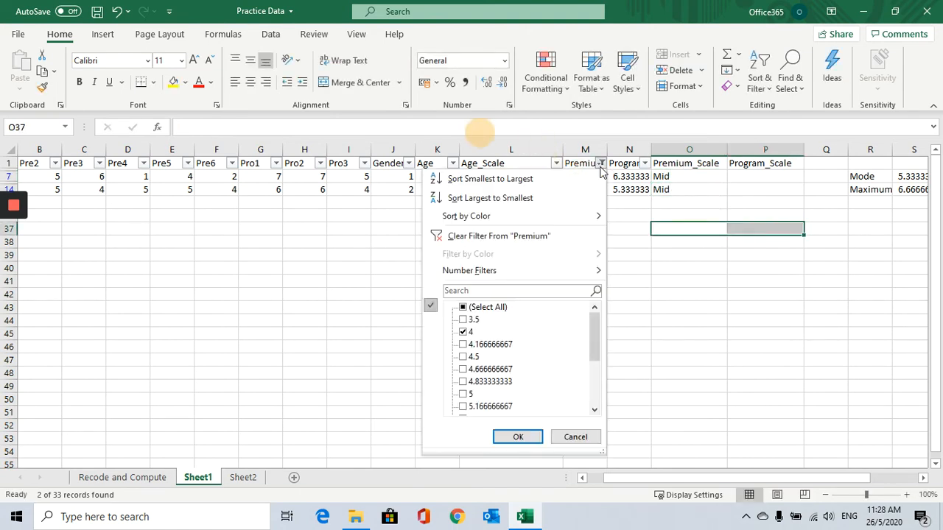
left_click(463, 332)
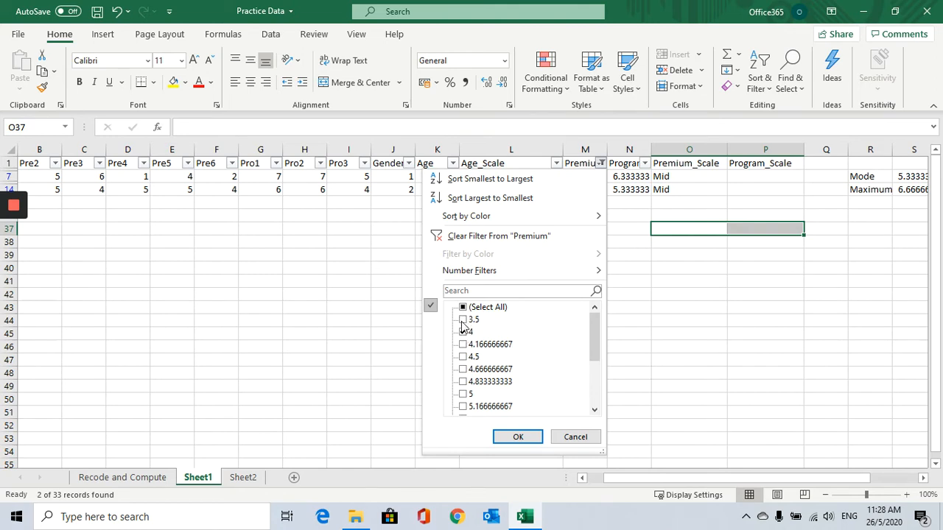
left_click(463, 309)
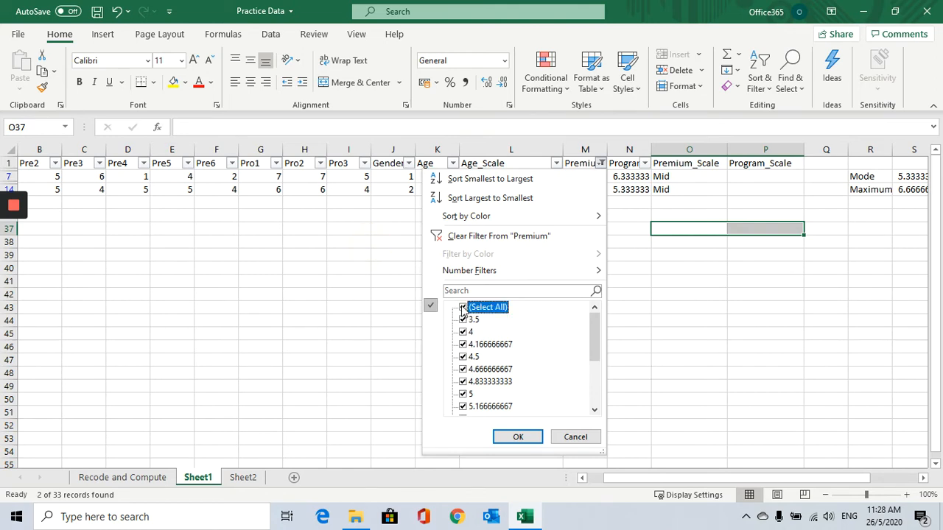
left_click(463, 310)
left_click(464, 318)
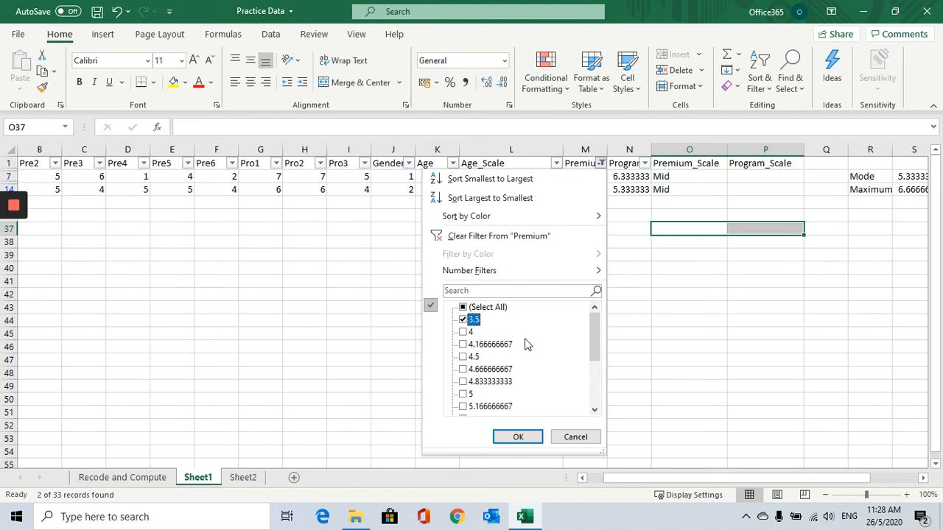
left_click(520, 436)
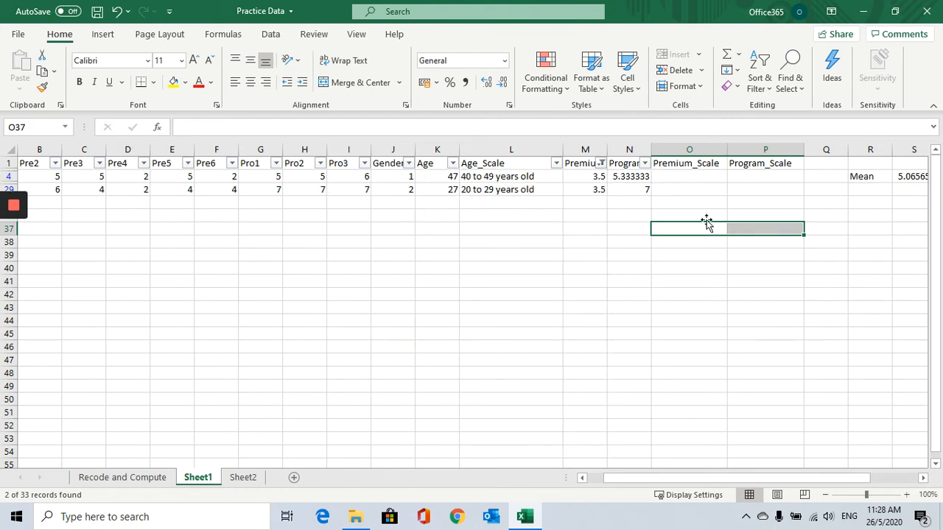
Enter Low in the Premium_Scale cells of both filtered rows and review their Premium averages.
left_click(685, 177)
type("Low")
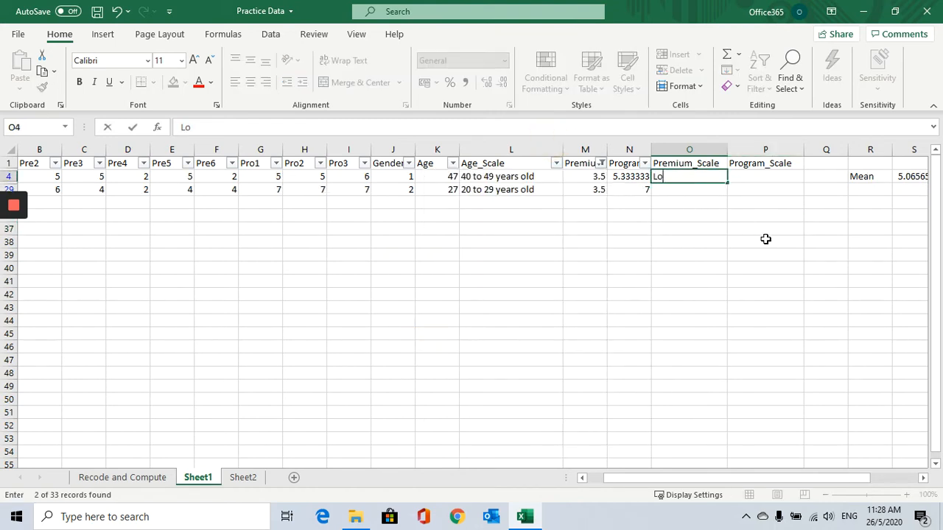
left_click(685, 190)
type("Low")
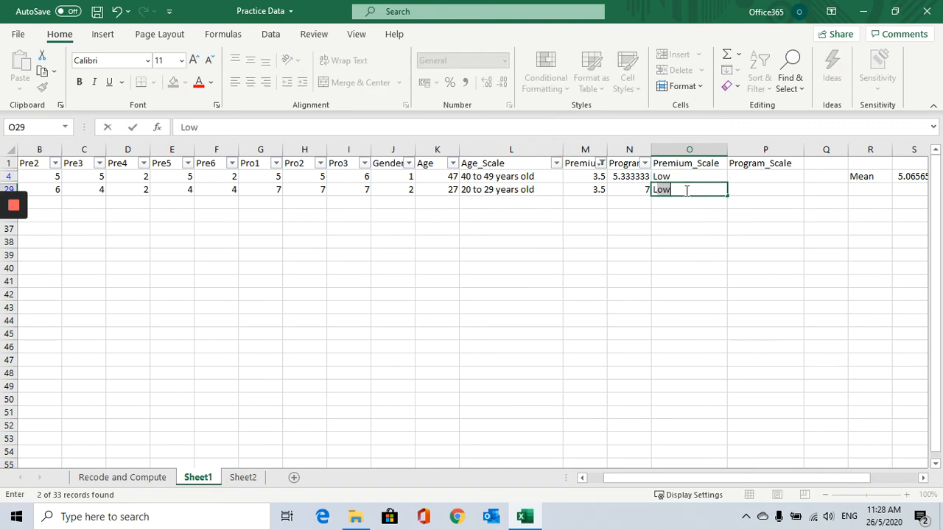
left_click(683, 213)
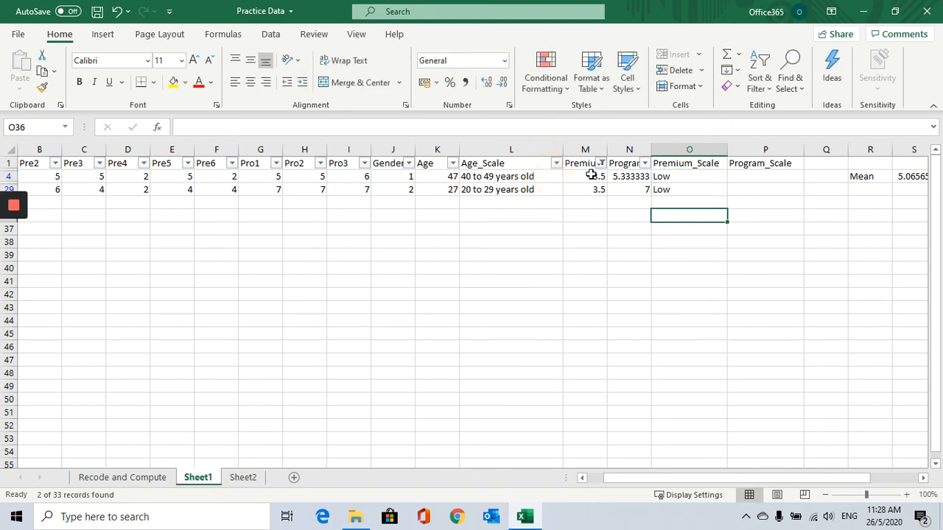
left_click(591, 177)
left_click(590, 191)
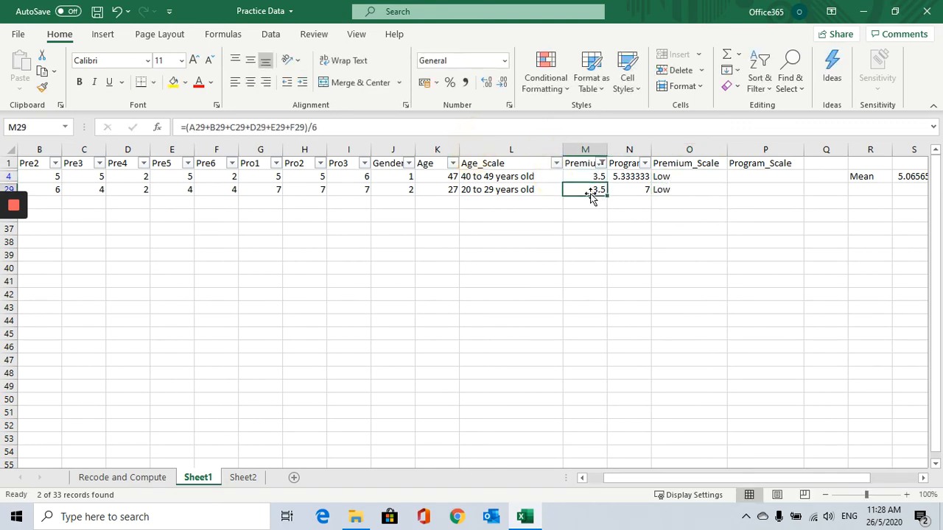
left_click(682, 177)
left_click(674, 189)
Change the Premium filter to show every average except 3.5 and 4.
left_click(601, 163)
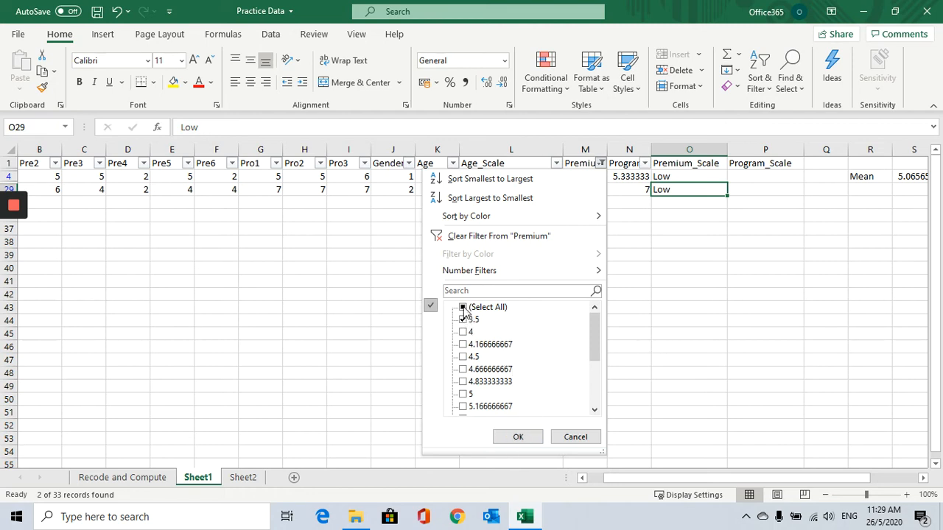
left_click(462, 307)
left_click(463, 307)
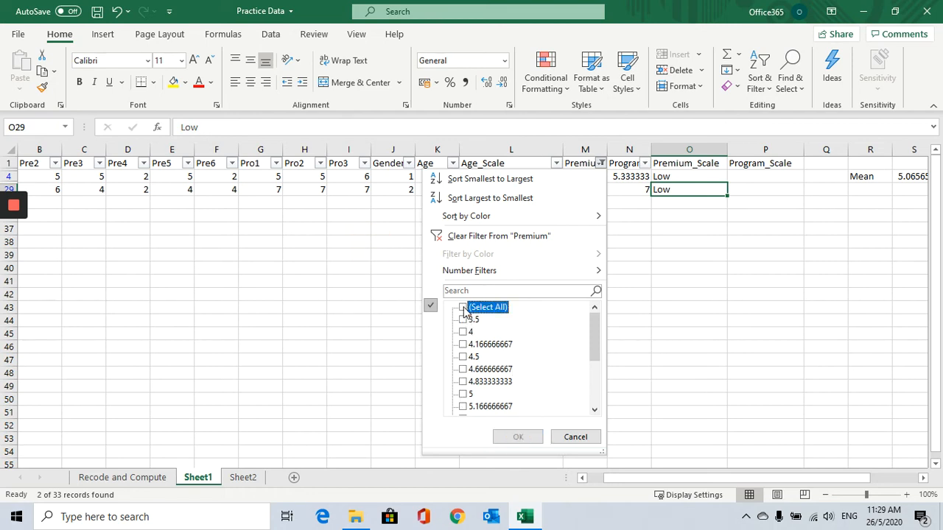
left_click(462, 344)
left_click(463, 357)
left_click(463, 369)
scroll(463, 376, "down", 1)
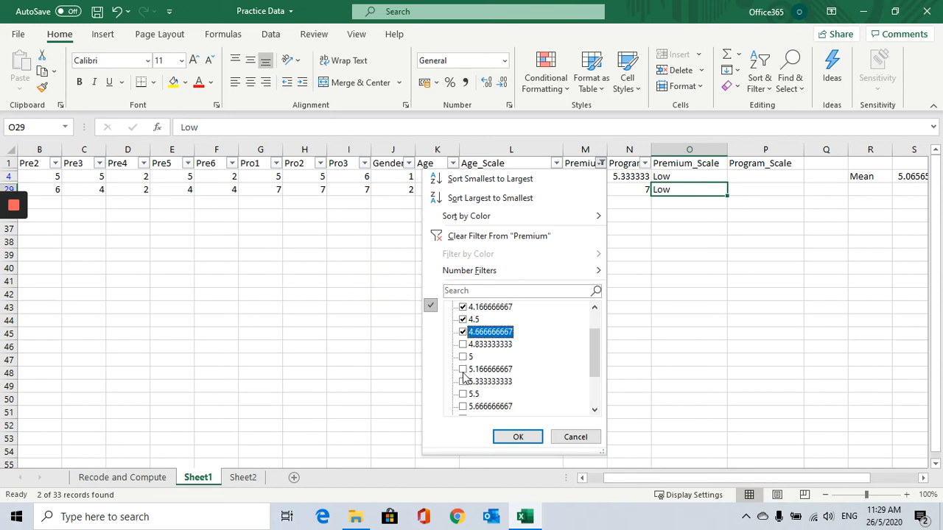
left_click(462, 344)
left_click(463, 356)
left_click(462, 369)
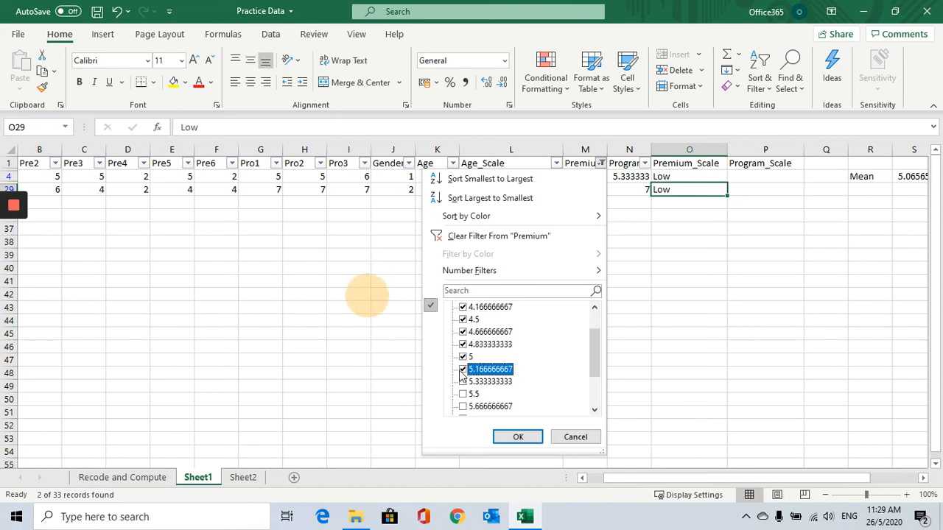
left_click(462, 381)
left_click(462, 394)
scroll(464, 383, "down", 2)
left_click(463, 346)
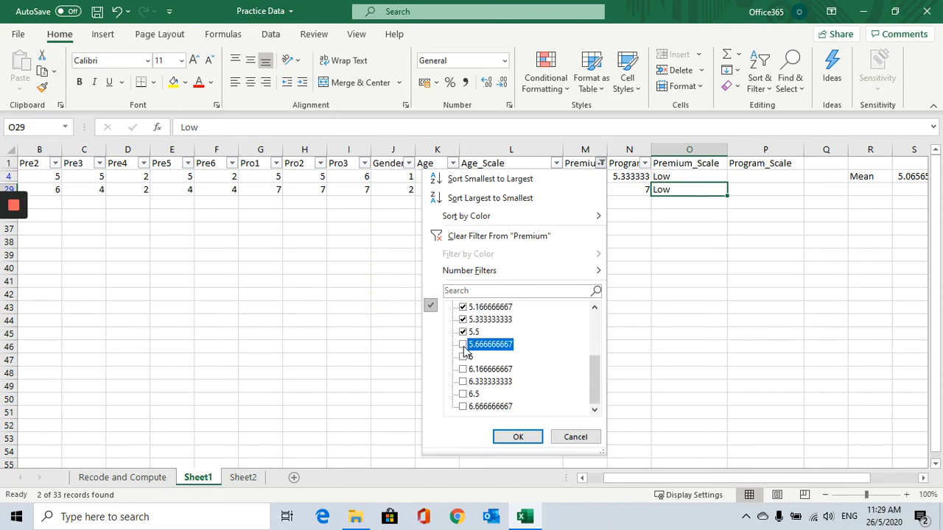
left_click(463, 357)
left_click(462, 369)
left_click(463, 382)
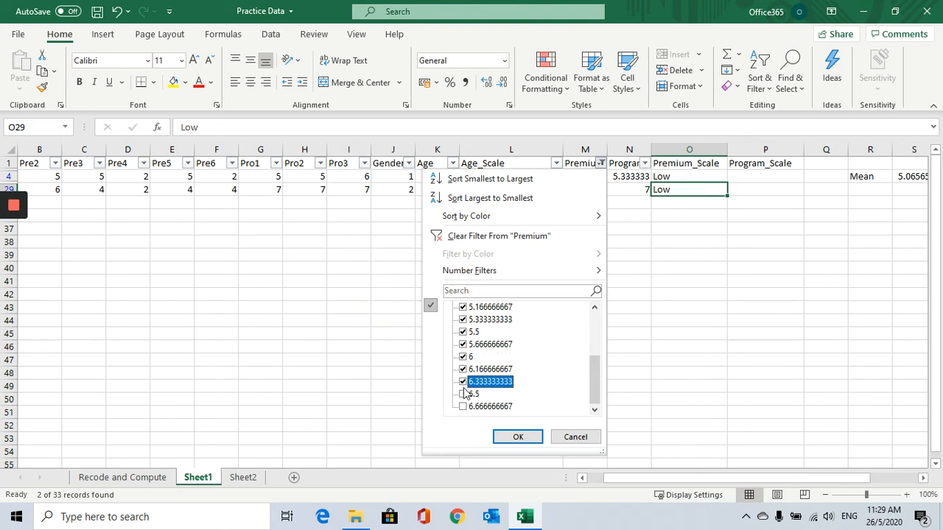
left_click(462, 394)
left_click(462, 407)
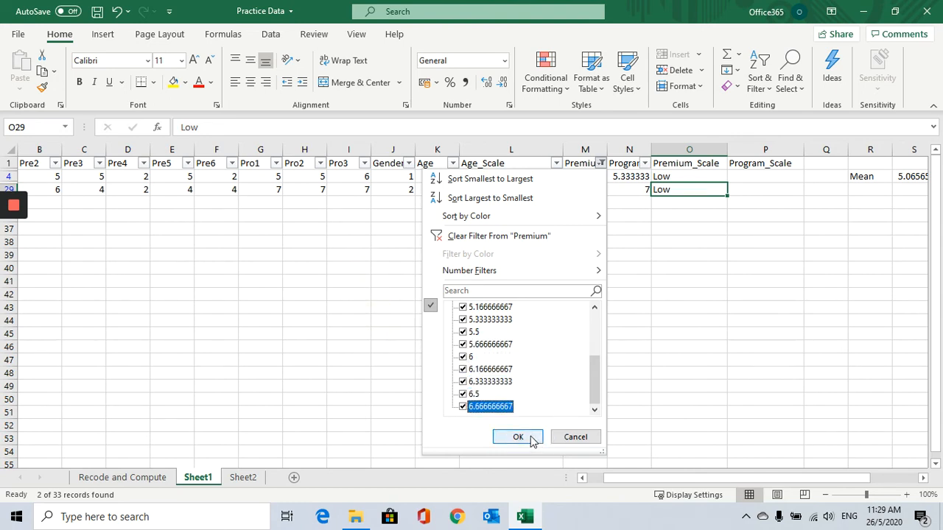
scroll(528, 404, "up", 3)
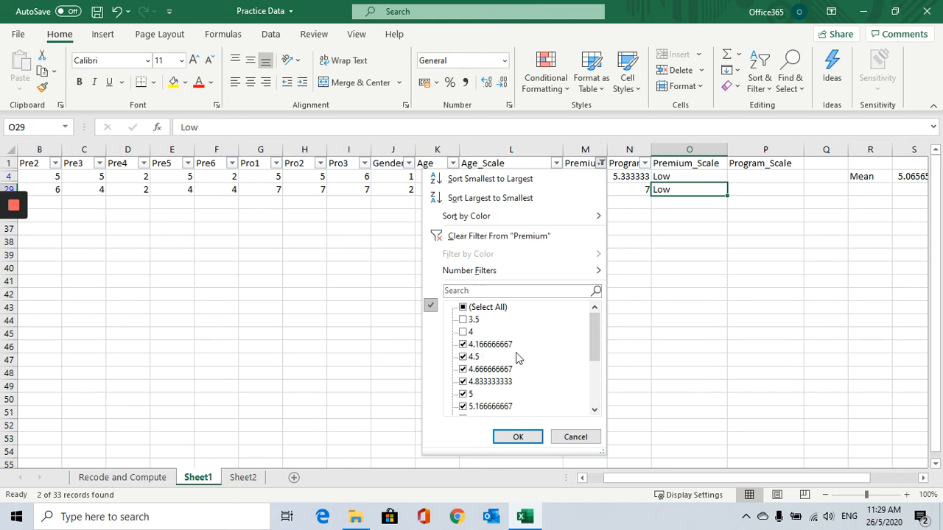
scroll(519, 359, "down", 3)
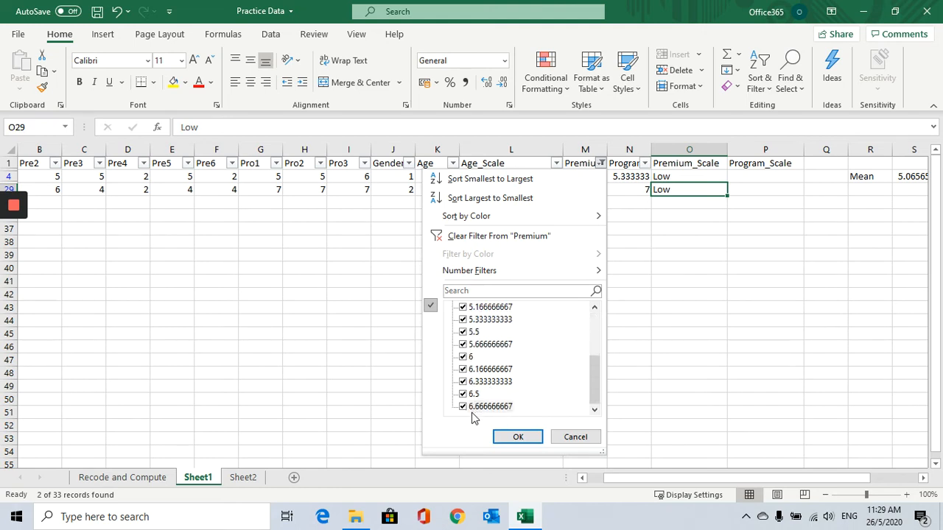
left_click(529, 439)
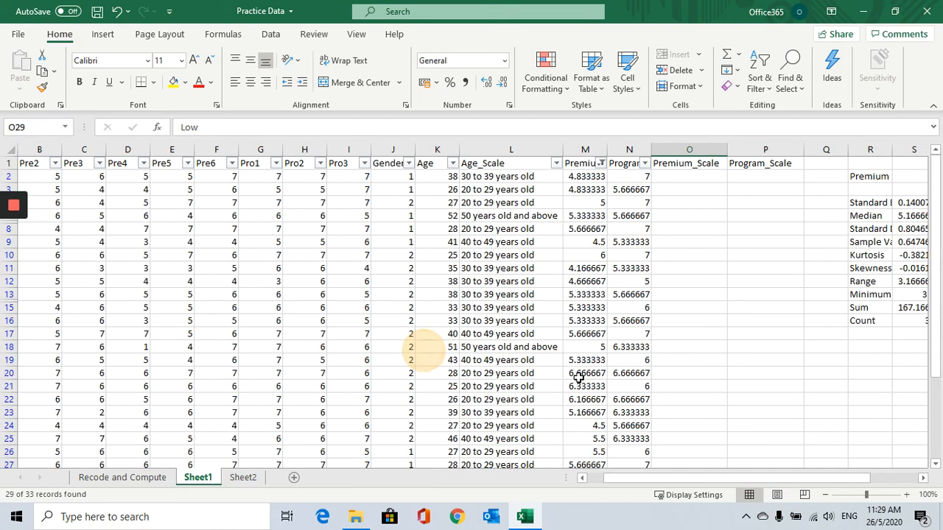
Enter High in the first visible Premium_Scale cell and copy it to all visible rows through row 34.
left_click(669, 176)
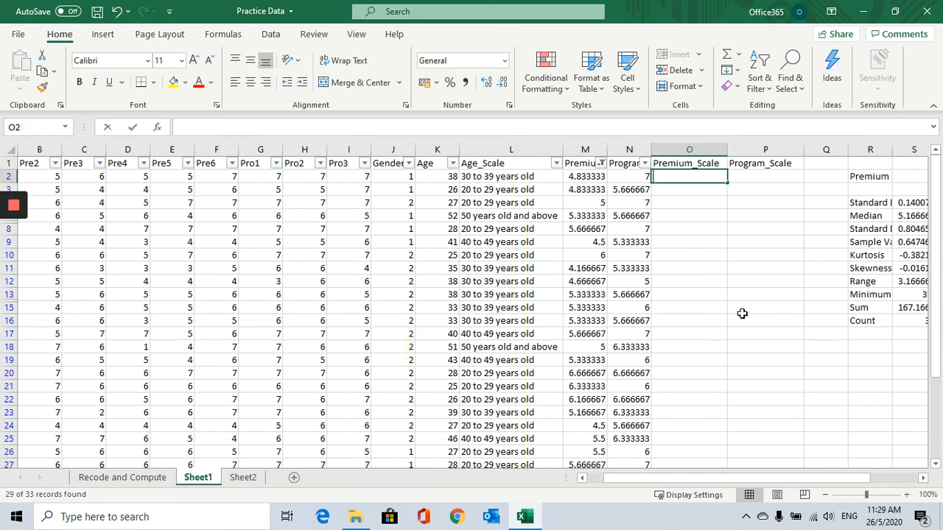
type("High")
left_click(721, 228)
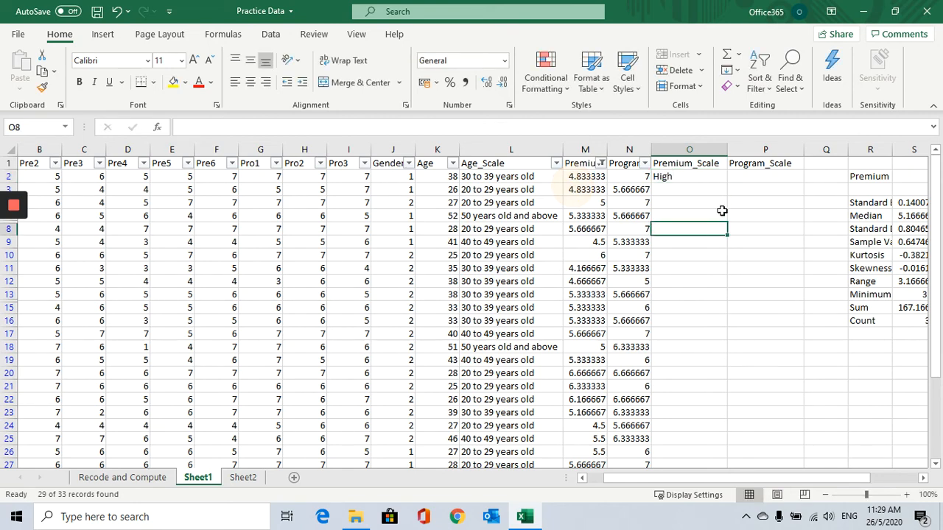
left_click(687, 176)
key("ctrl+c")
left_click(707, 196)
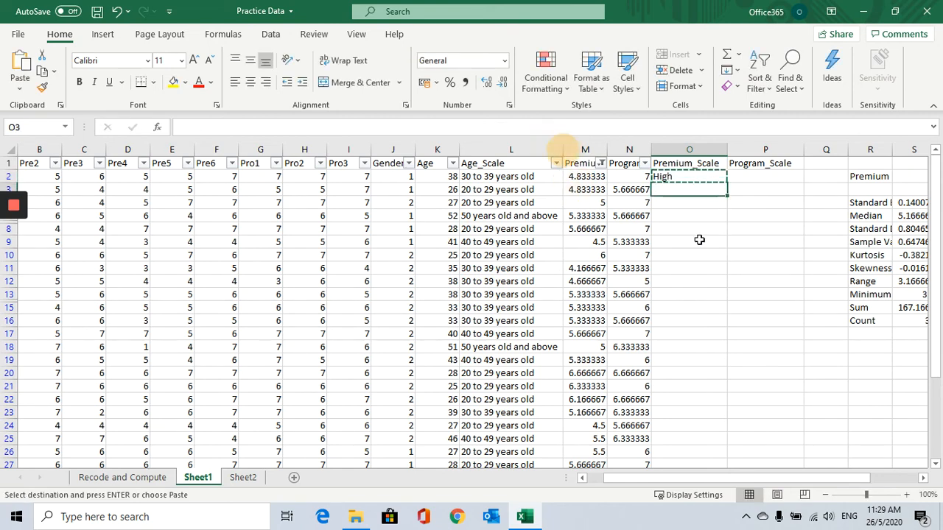
scroll(704, 295, "down", 6)
left_click(721, 364, "shift")
key("ctrl+v")
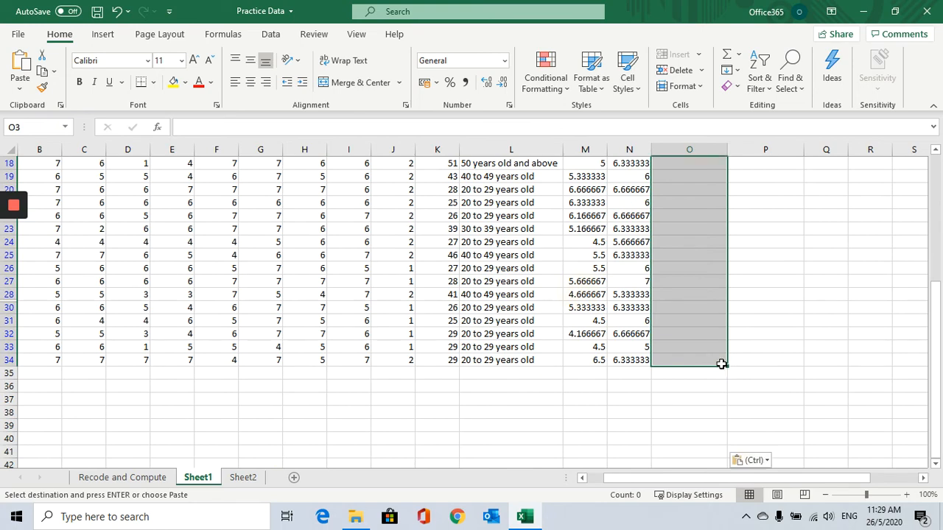
scroll(721, 368, "up", 6)
left_click(761, 329)
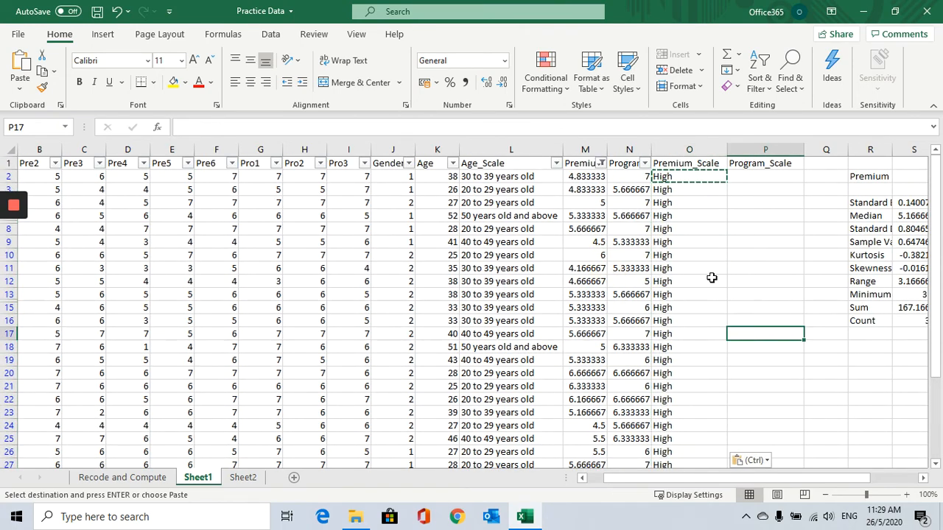
Clear the Premium filter to show all rows and review the Premium_Scale labels.
left_click(601, 164)
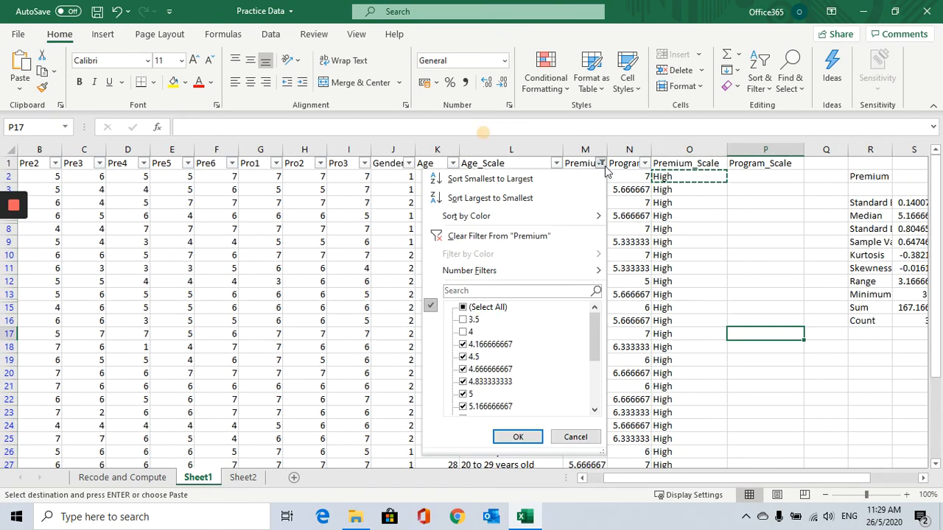
left_click(470, 308)
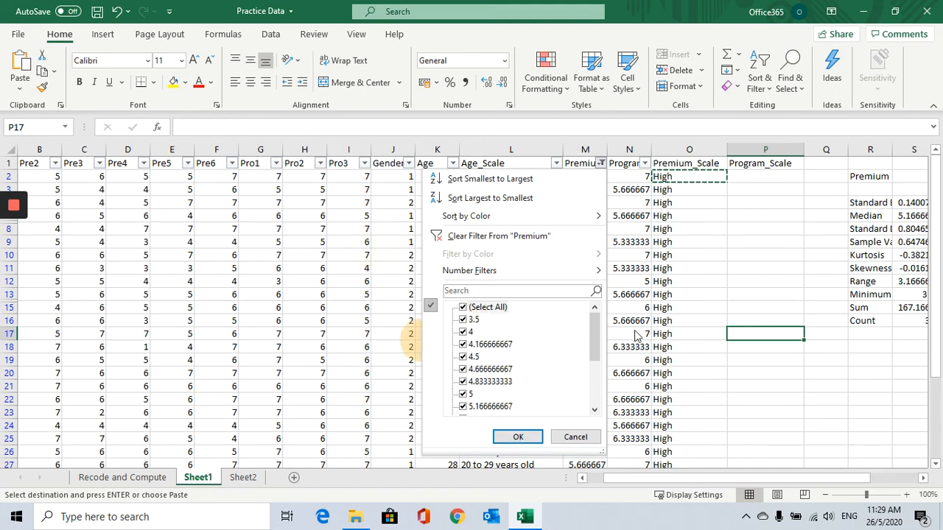
left_click(518, 437)
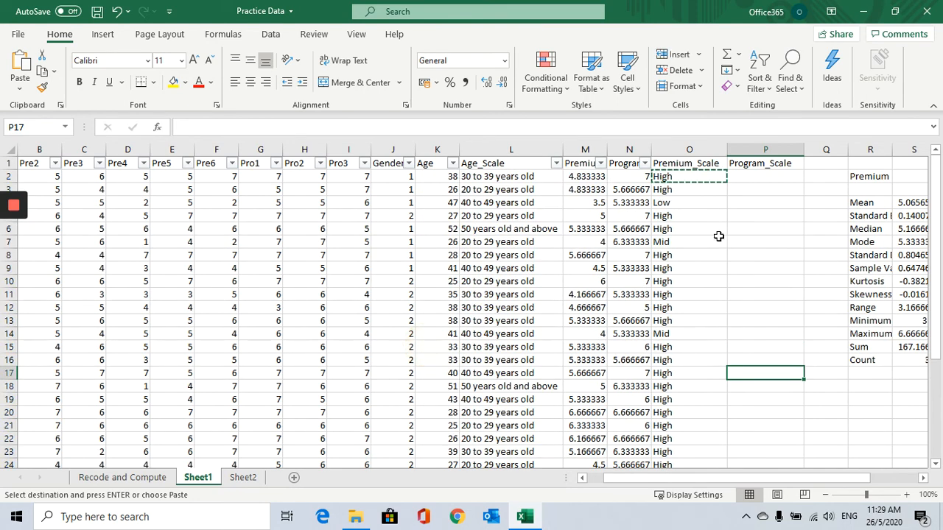
left_click(673, 203)
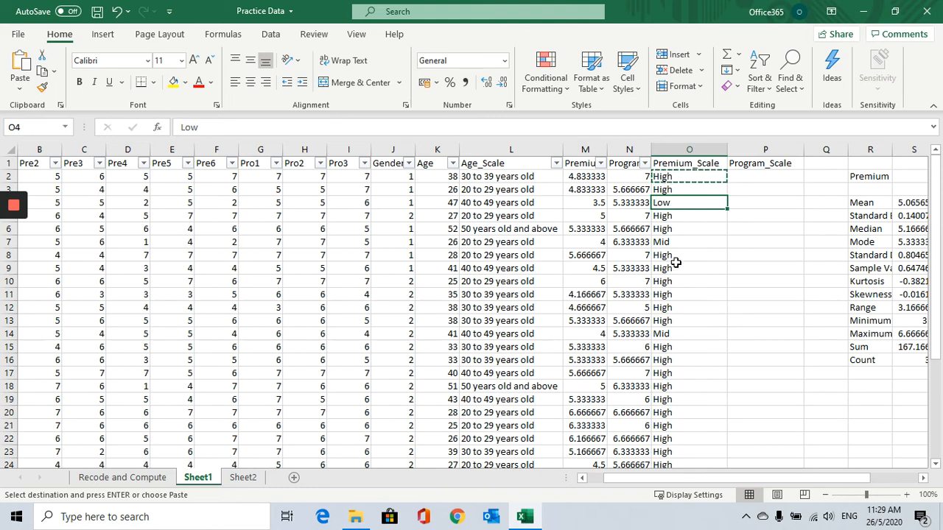
left_click(578, 179)
left_click(668, 176)
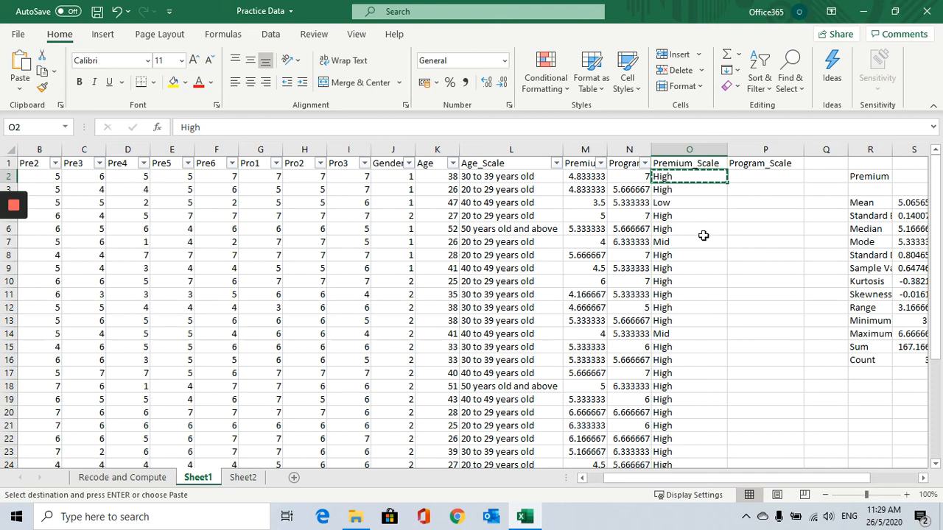
Review the Premium and Program descriptive statistics and the Premium filter's value list.
left_click(883, 204)
left_click(900, 204)
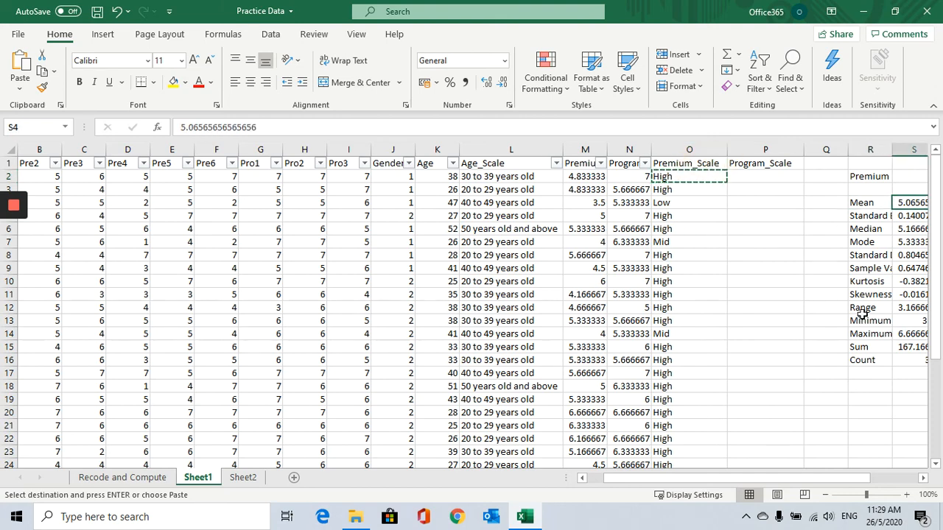
left_click_drag(787, 479, 821, 484)
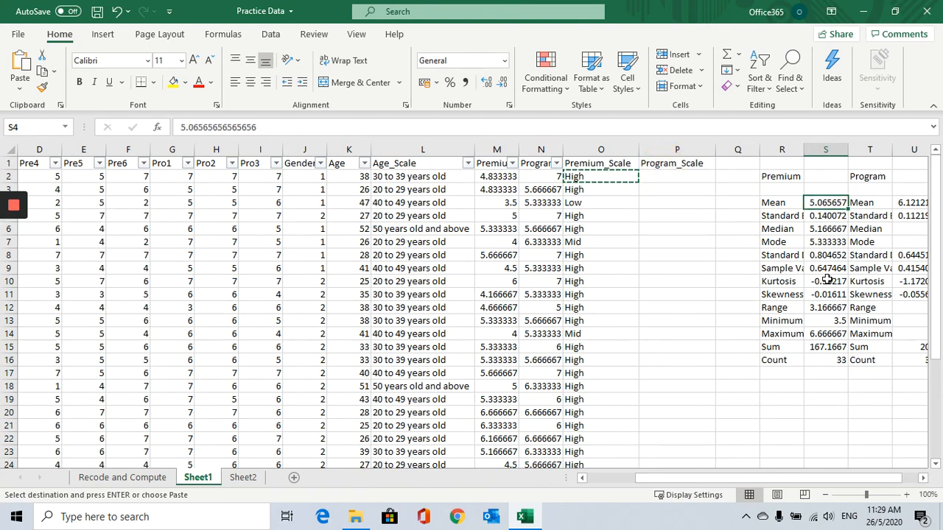
left_click(511, 163)
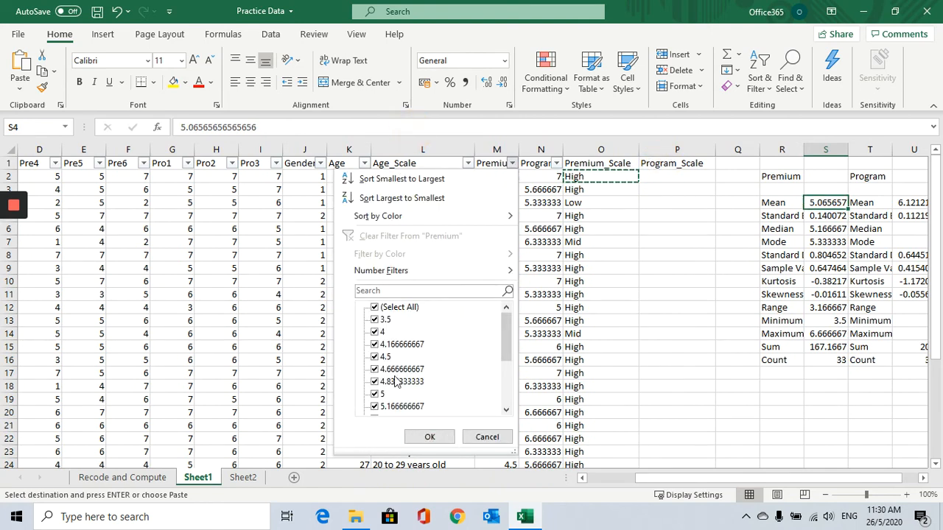
scroll(396, 386, "down", 1)
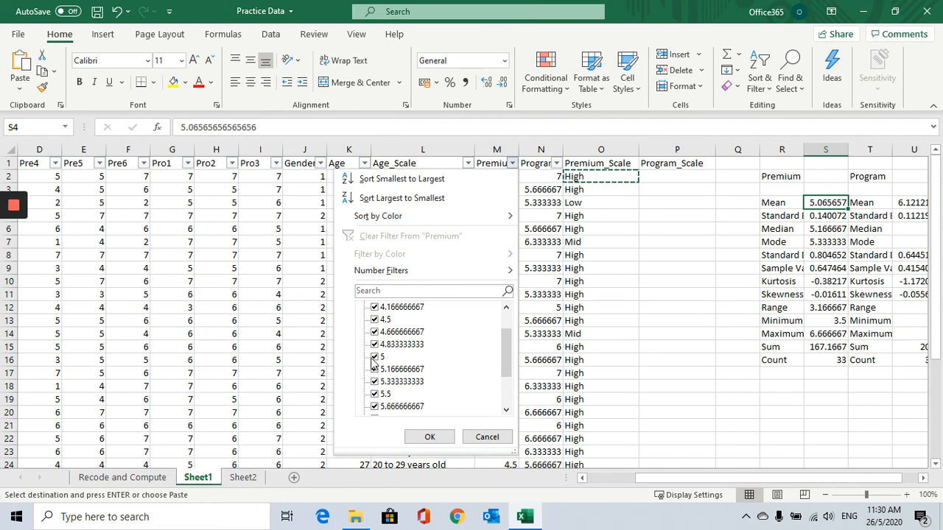
left_click(376, 358)
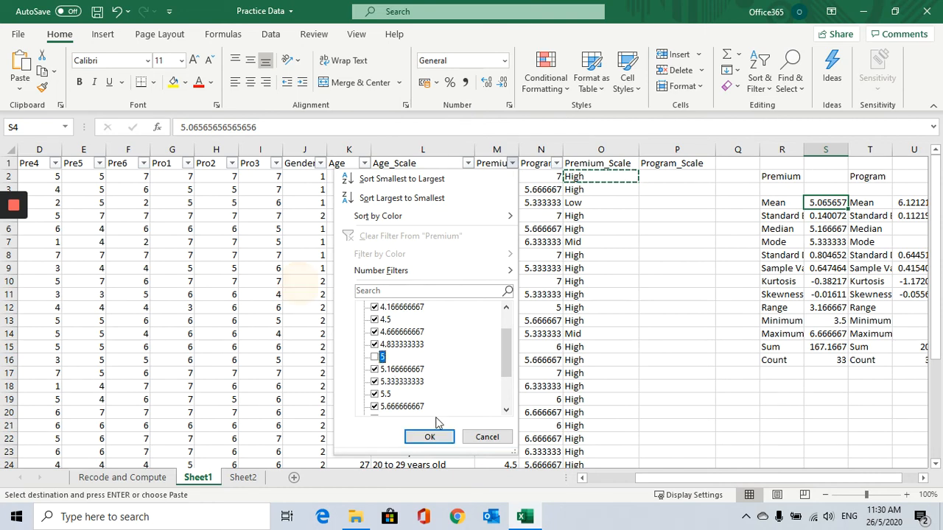
left_click(375, 360)
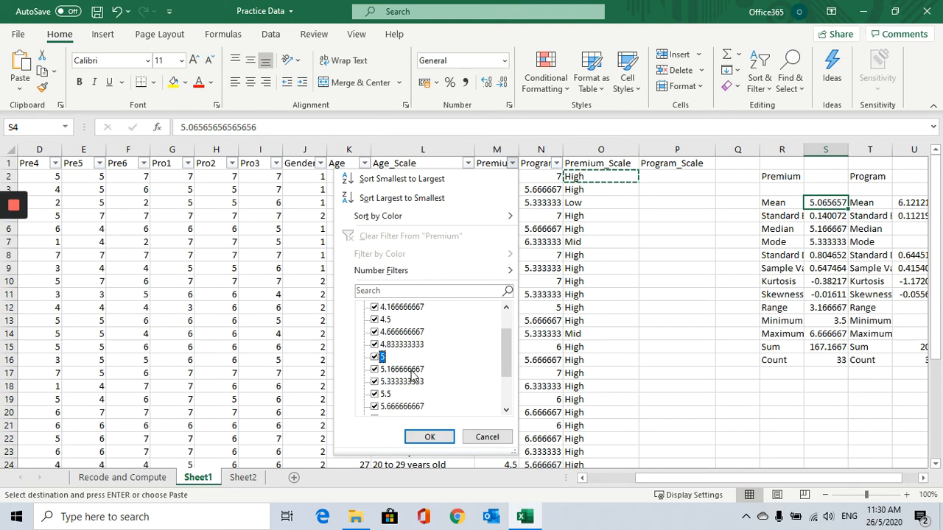
left_click(500, 439)
left_click(661, 231)
left_click(605, 176)
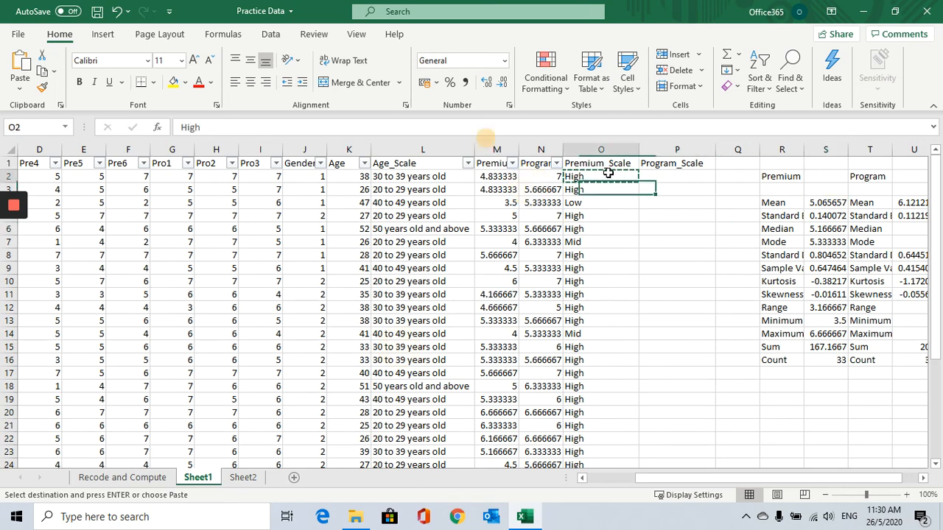
left_click(645, 177)
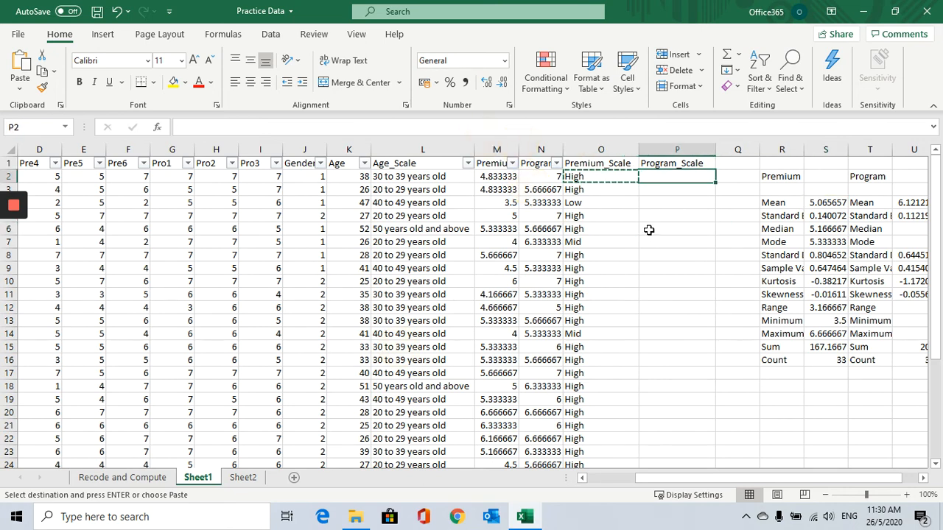
left_click(908, 204)
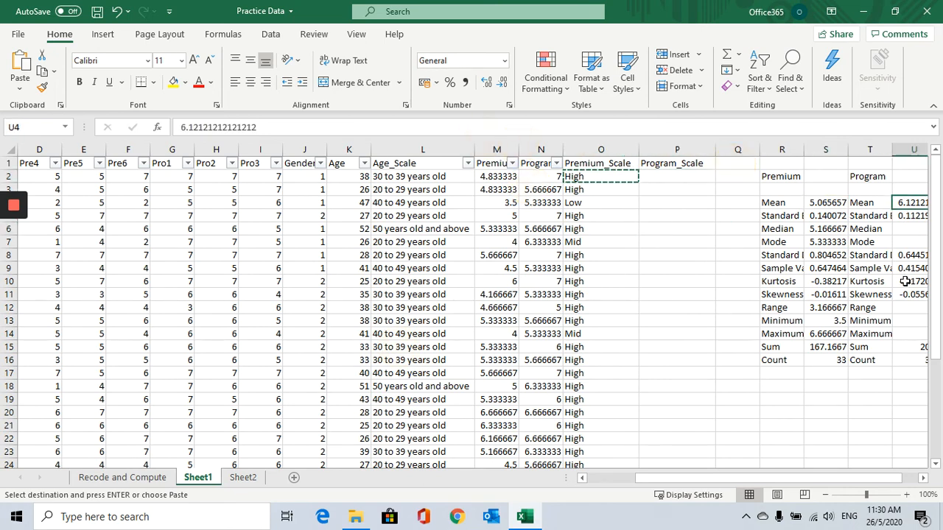
left_click(666, 177)
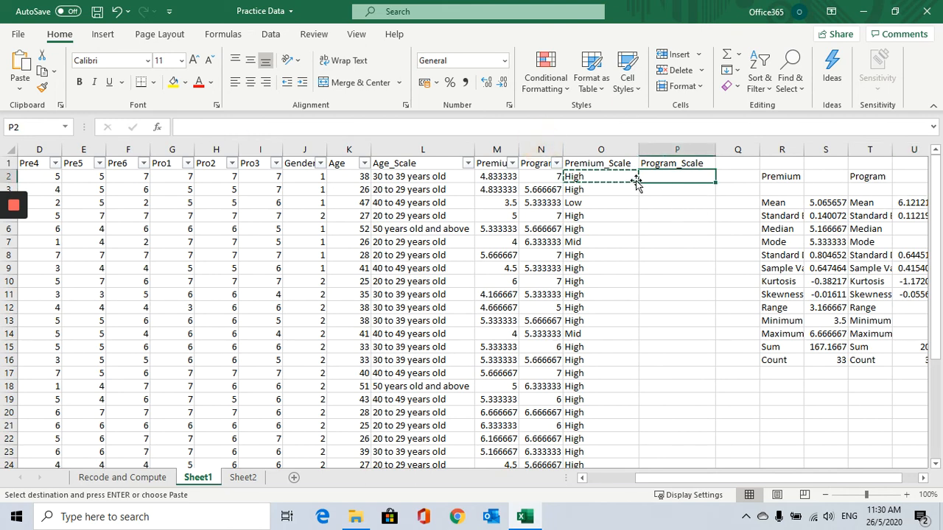
Filter the Program column to show only rows with an average of 6.
left_click(512, 163)
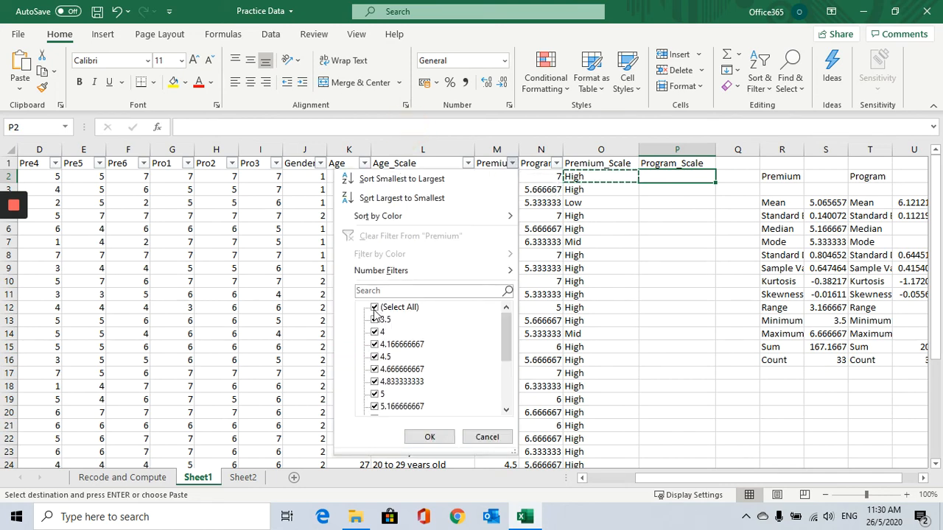
left_click(557, 164)
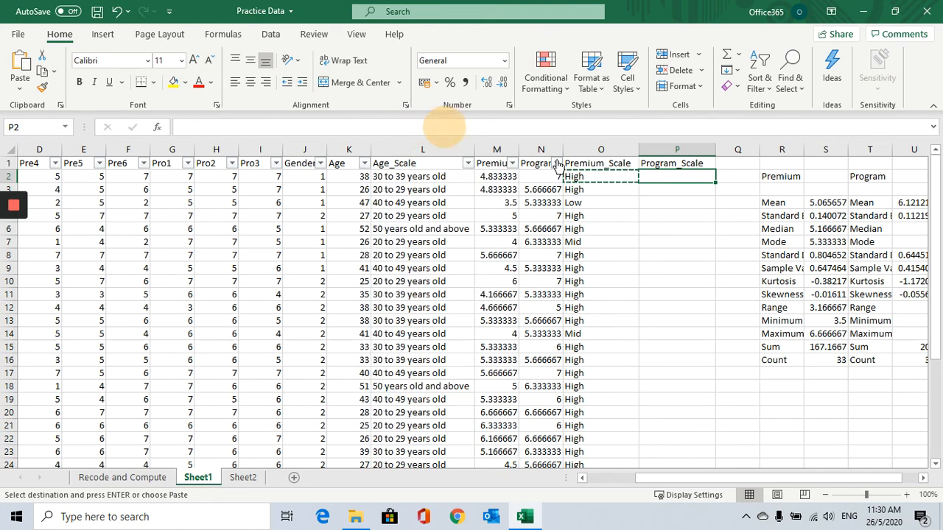
left_click(557, 163)
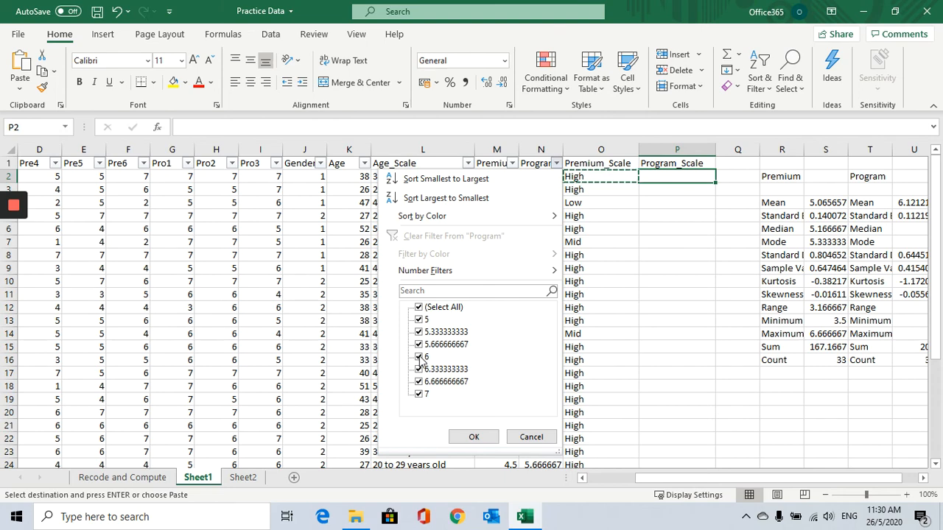
left_click(419, 308)
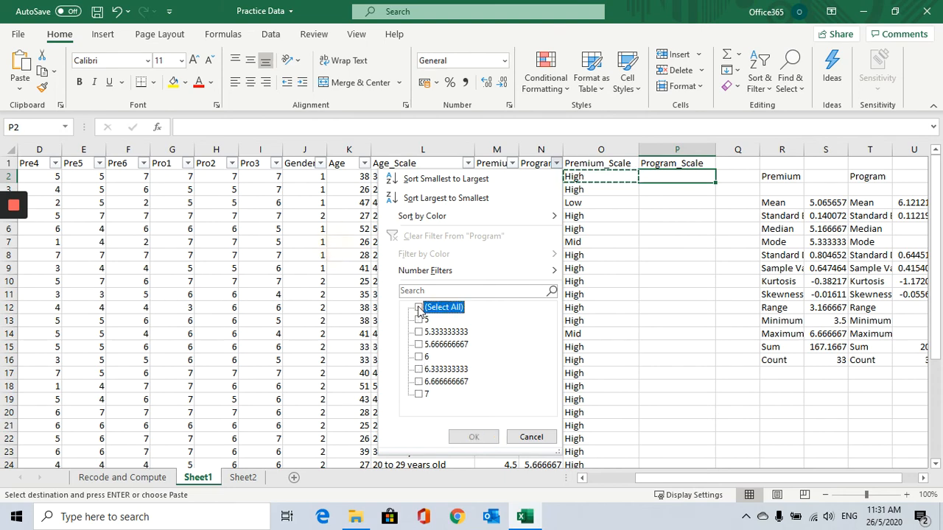
left_click(419, 357)
left_click(473, 436)
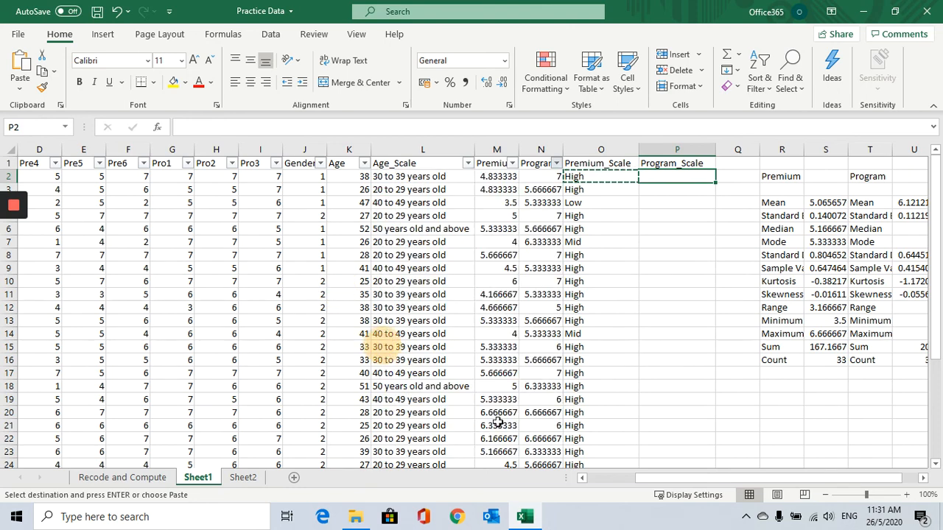
Enter Mid in the first visible Program_Scale cell and copy it to all the filtered rows.
left_click(676, 176)
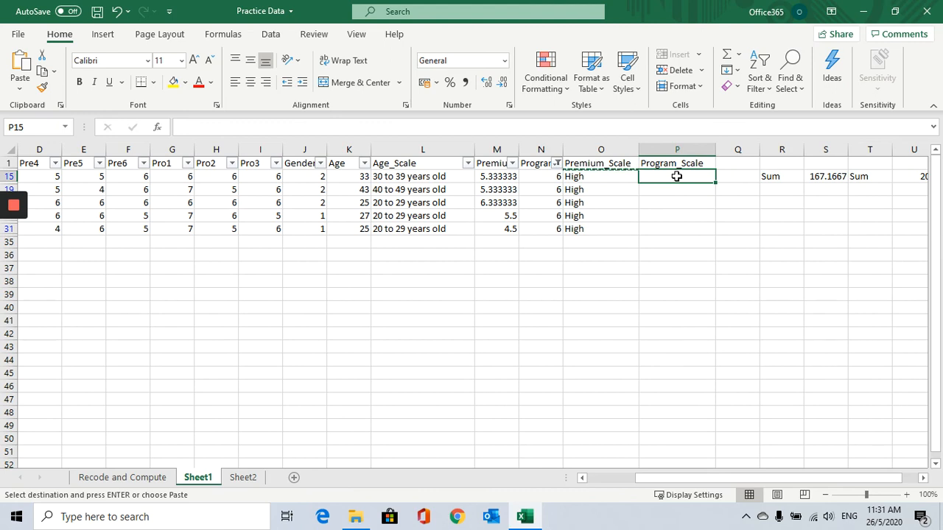
type("Mid")
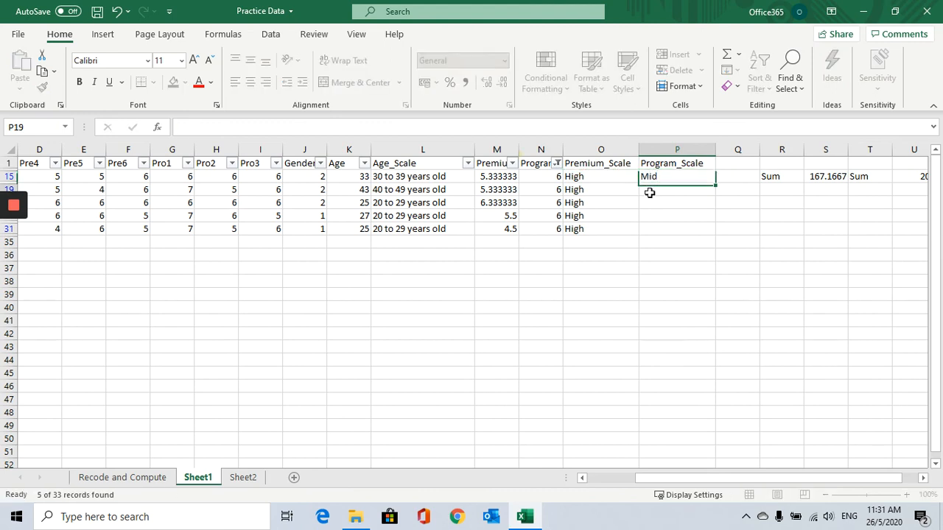
left_click(652, 183)
key("ctrl+c")
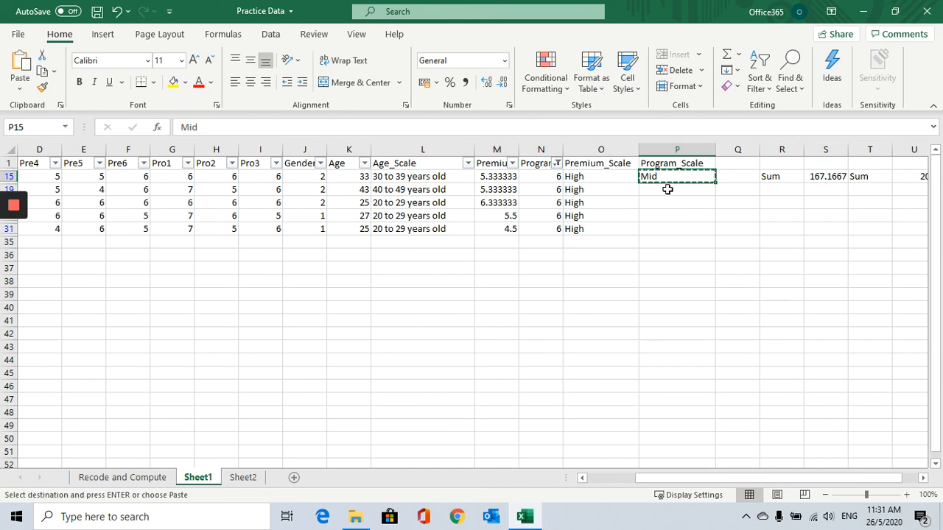
left_click_drag(667, 189, 667, 229)
key("ctrl+v")
left_click(683, 278)
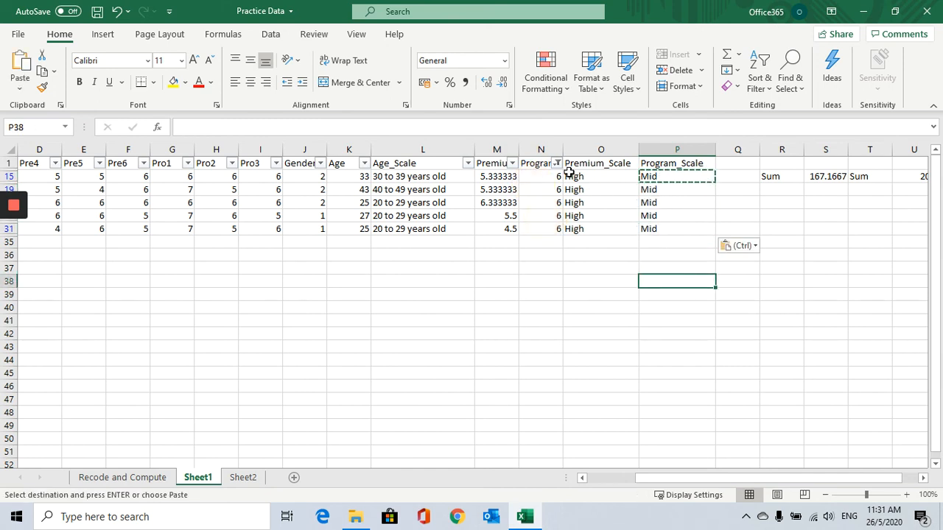
Change the Program filter to show averages of 5, 5.333333333 and 5.666666667.
left_click(557, 163)
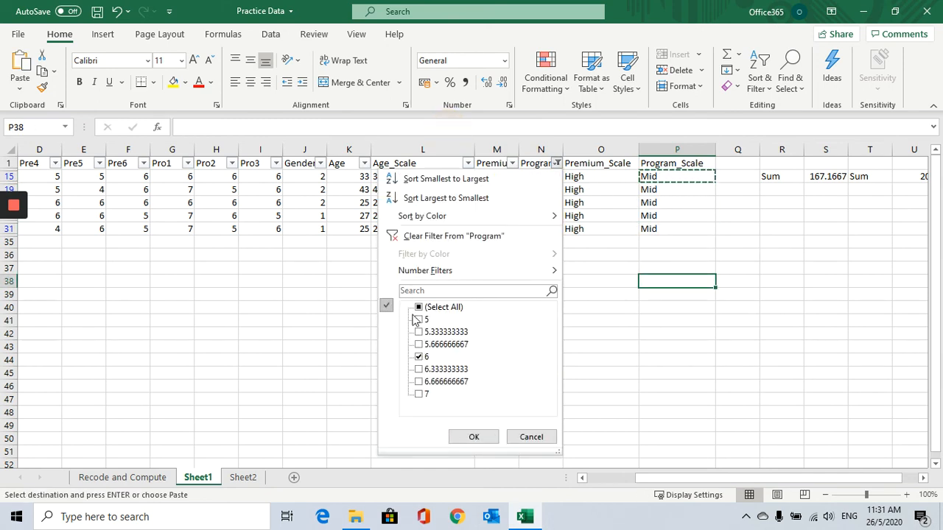
left_click(419, 356)
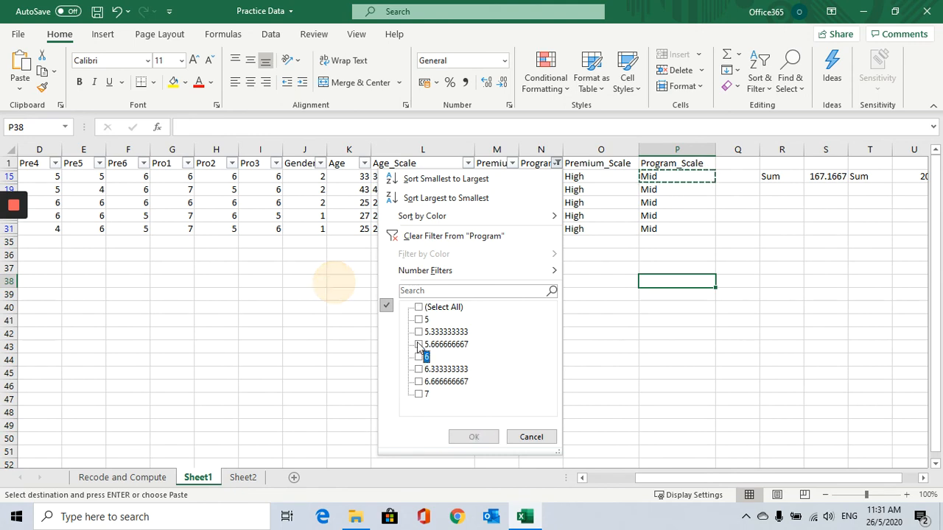
left_click(419, 344)
left_click(419, 320)
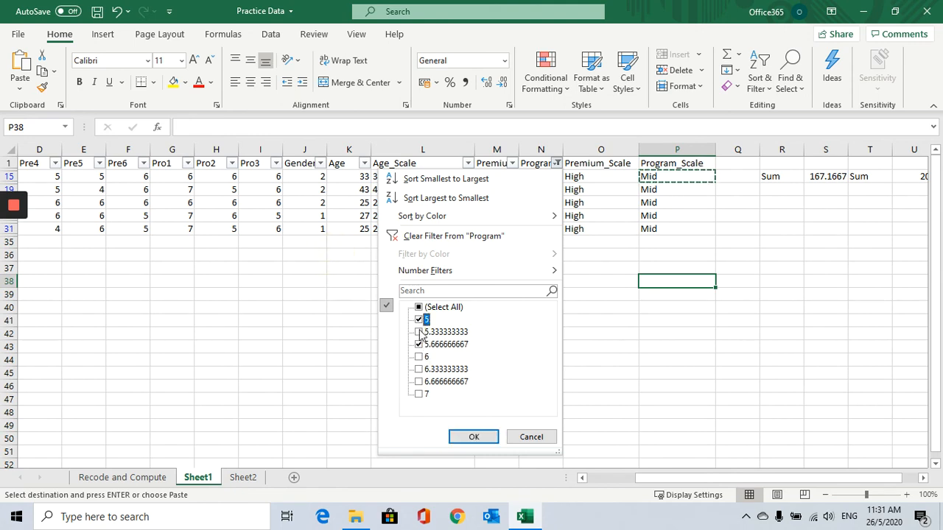
left_click(419, 332)
left_click(473, 436)
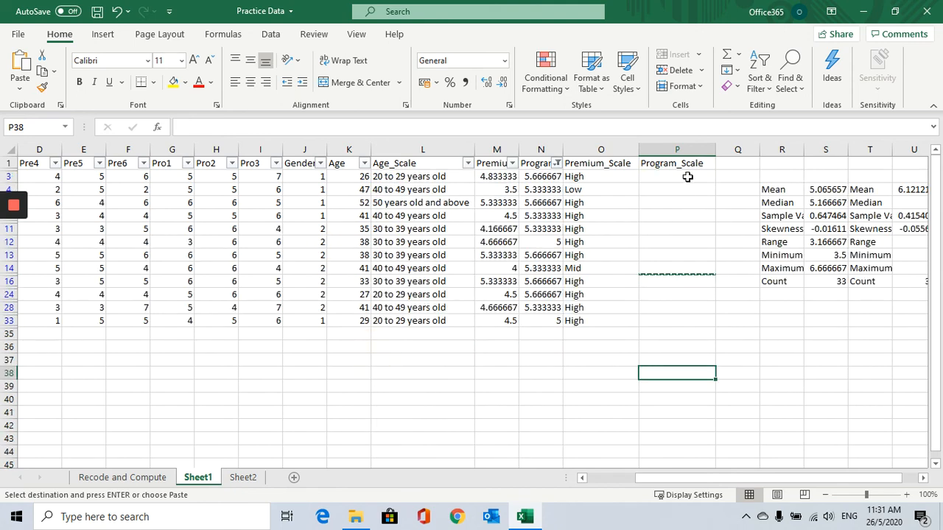
Enter Low in the first visible Program_Scale cell and copy it to all visible rows through row 33.
left_click(688, 176)
type("Low")
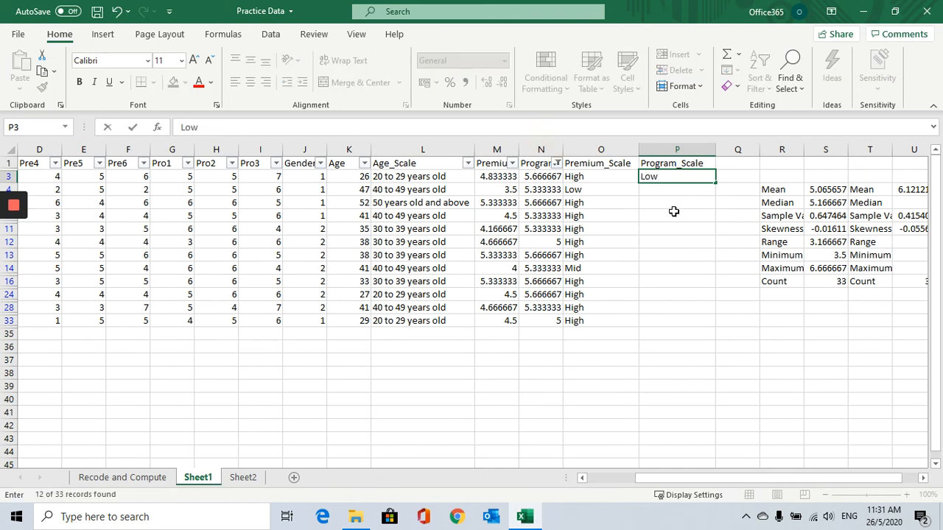
left_click(674, 212)
left_click(671, 177)
key("ctrl+c")
left_click_drag(676, 190, 661, 320)
key("ctrl+v")
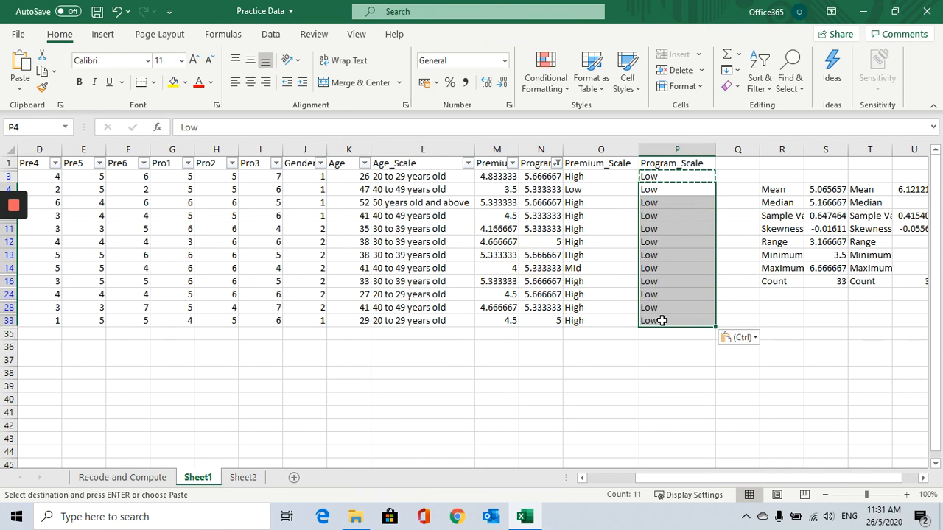
Change the Program filter to show averages of 6.333333333, 6.666666667 and 7.
left_click(557, 163)
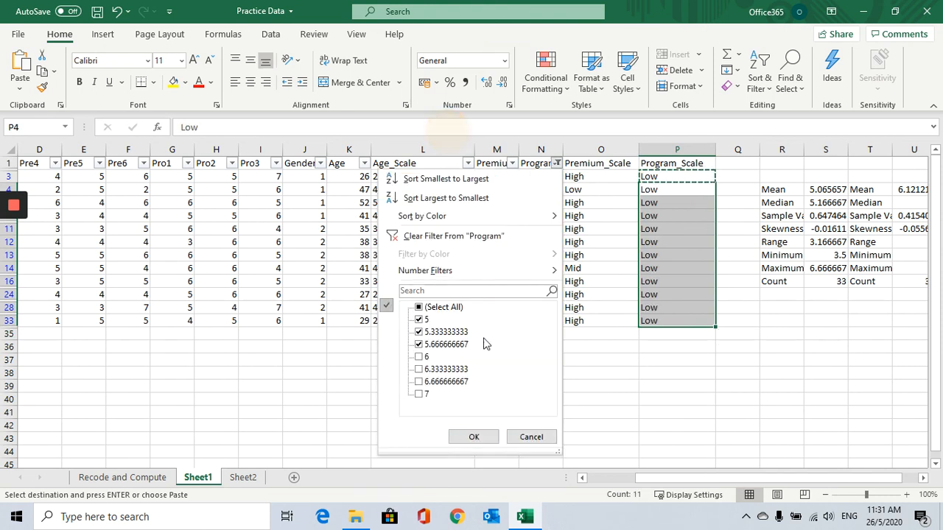
left_click(419, 309)
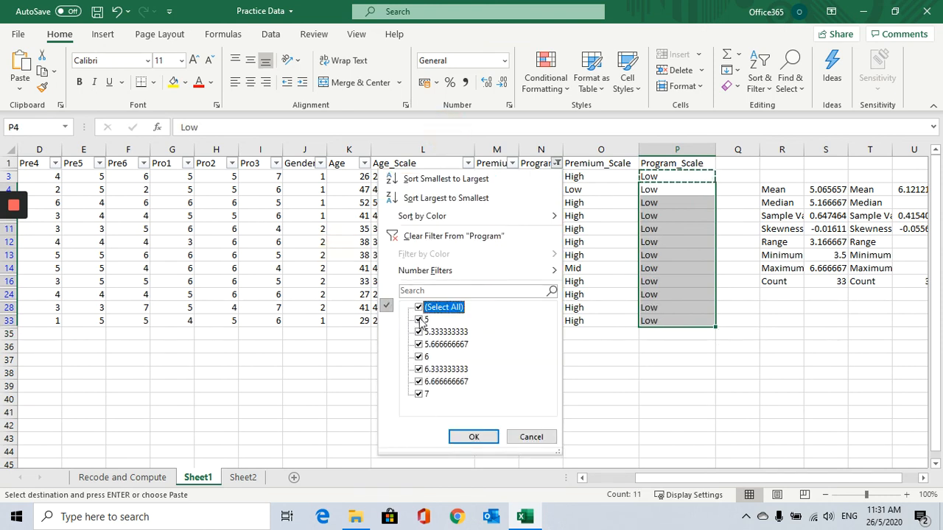
left_click(419, 308)
left_click(418, 369)
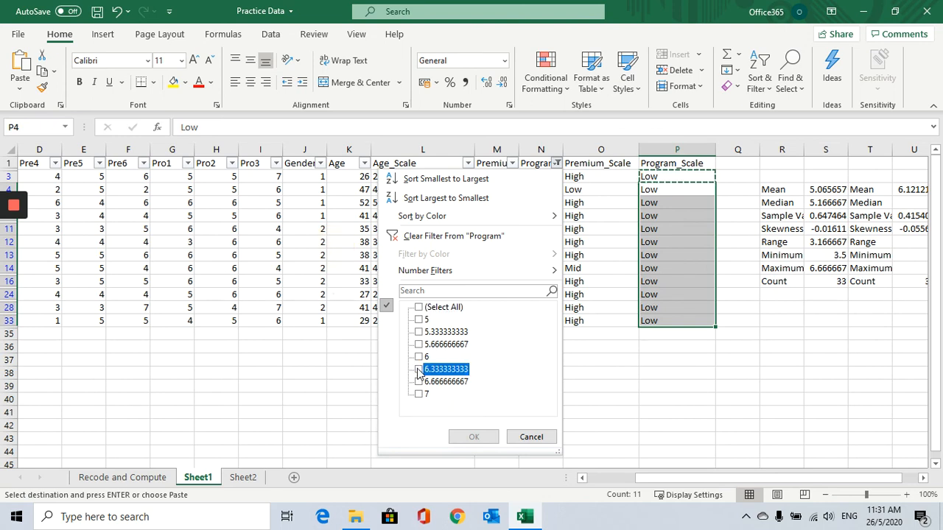
left_click(418, 381)
left_click(418, 394)
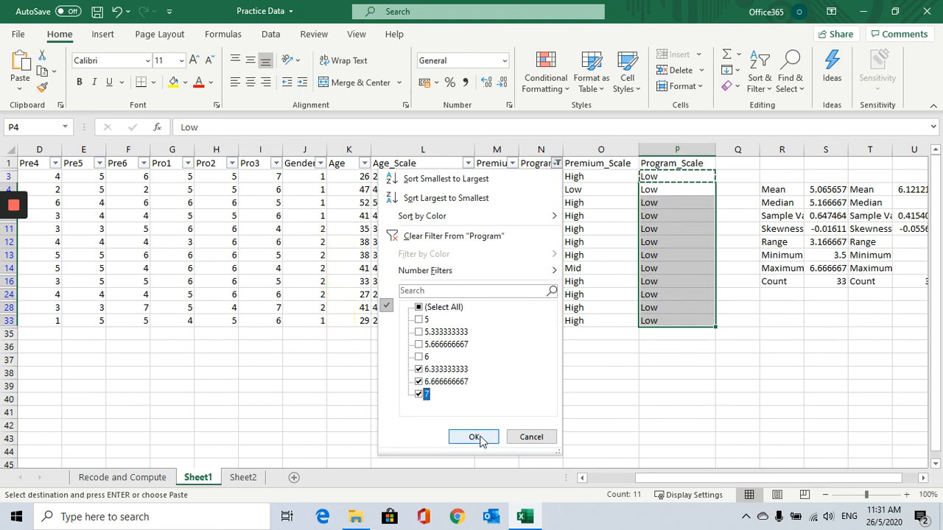
left_click(475, 437)
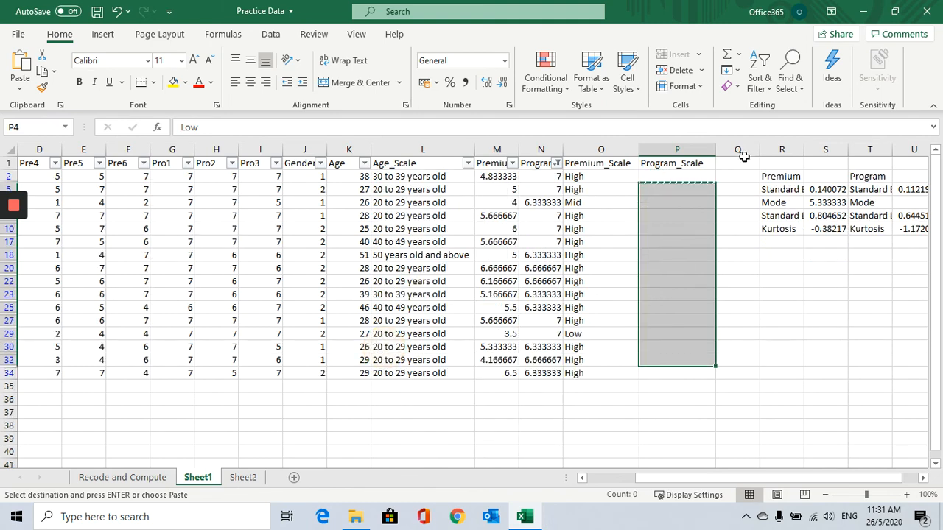
Enter High in the first visible Program_Scale cell and copy it to all visible rows through row 34.
left_click(691, 177)
type("High")
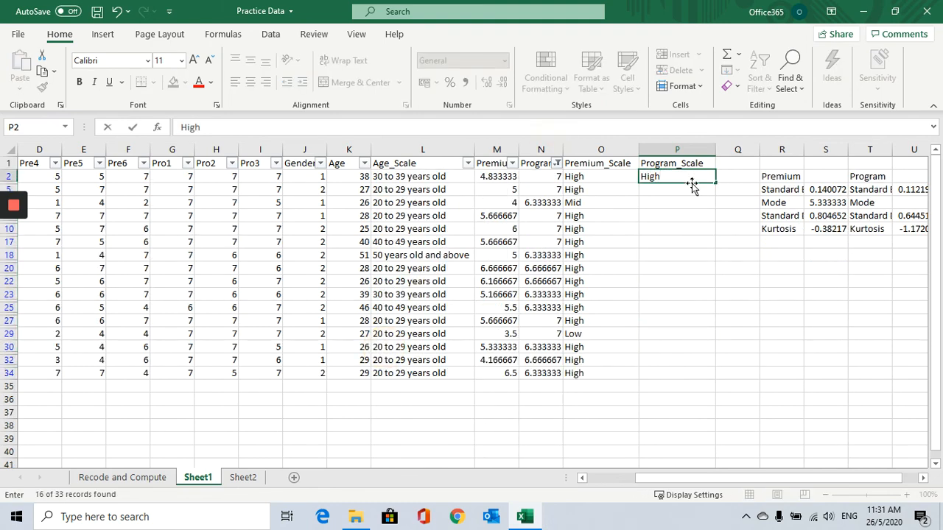
key("Return")
left_click(678, 178)
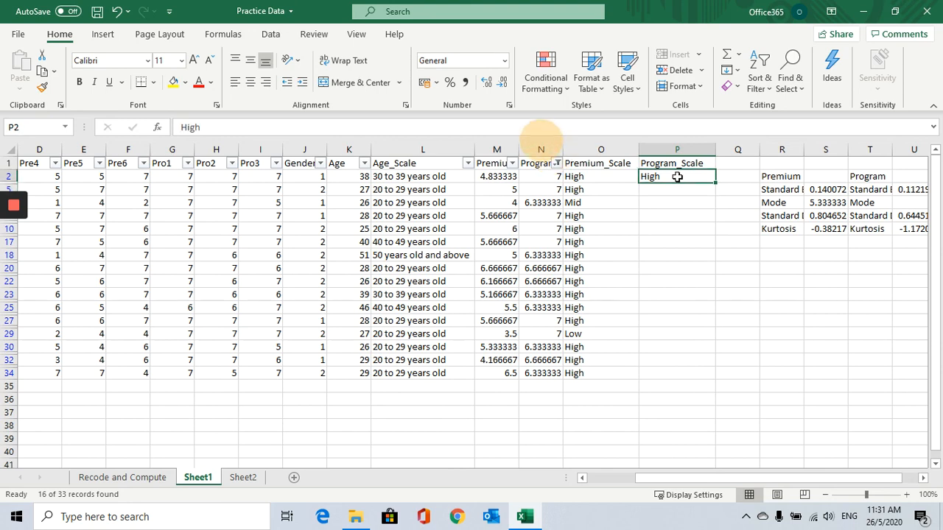
key("ctrl+c")
left_click_drag(664, 186, 662, 370)
key("ctrl+v")
left_click(680, 413)
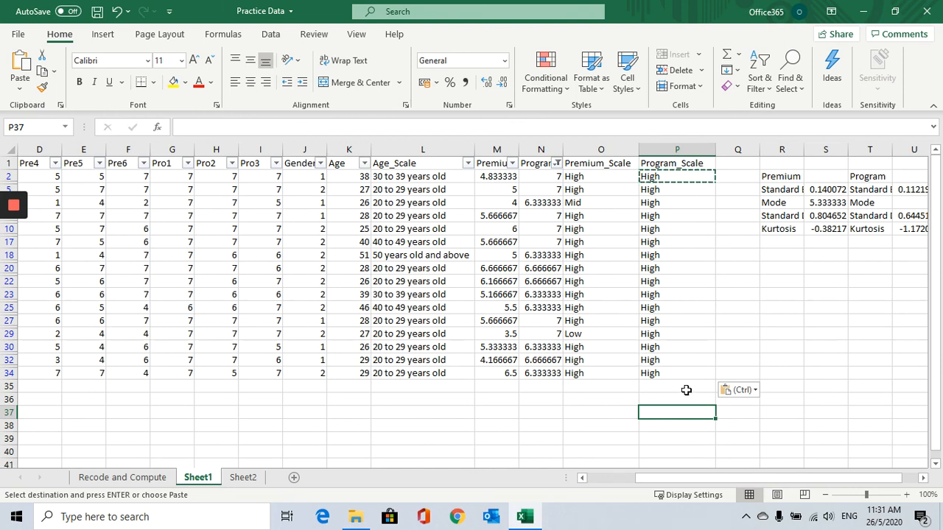
Clear the Program filter to show all rows and review the Premium_Scale and Program_Scale labels.
left_click(558, 164)
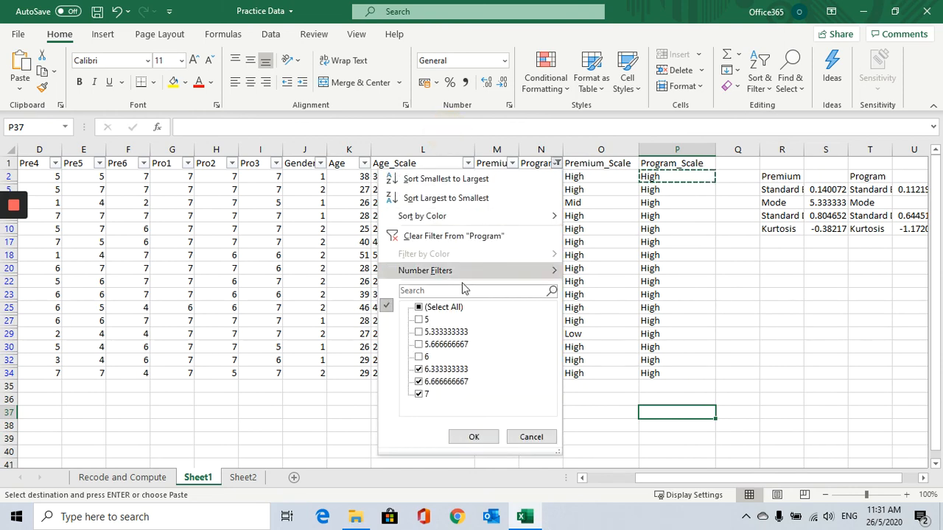
left_click(474, 437)
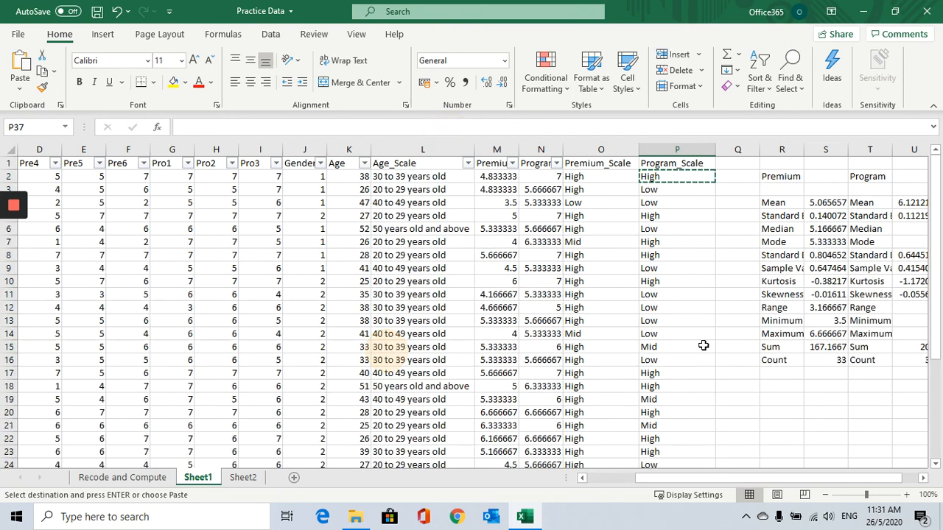
left_click(593, 180)
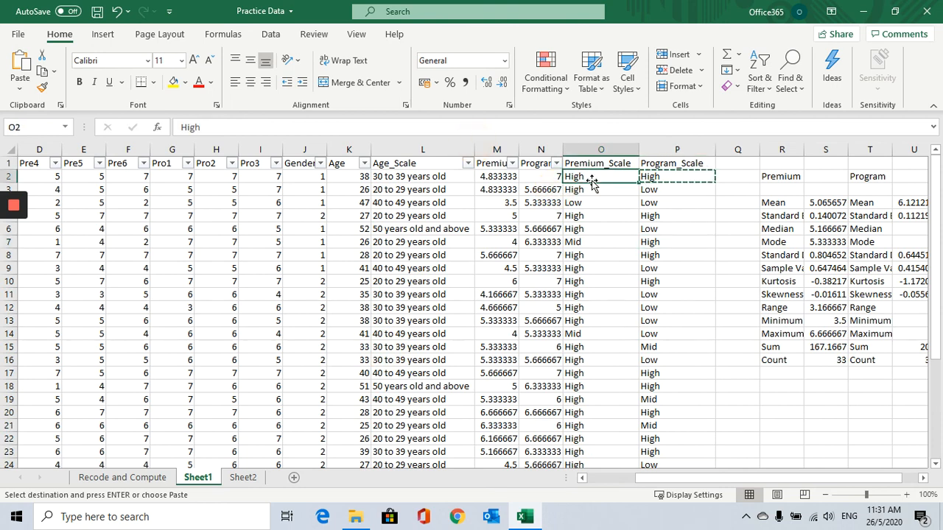
left_click(495, 176)
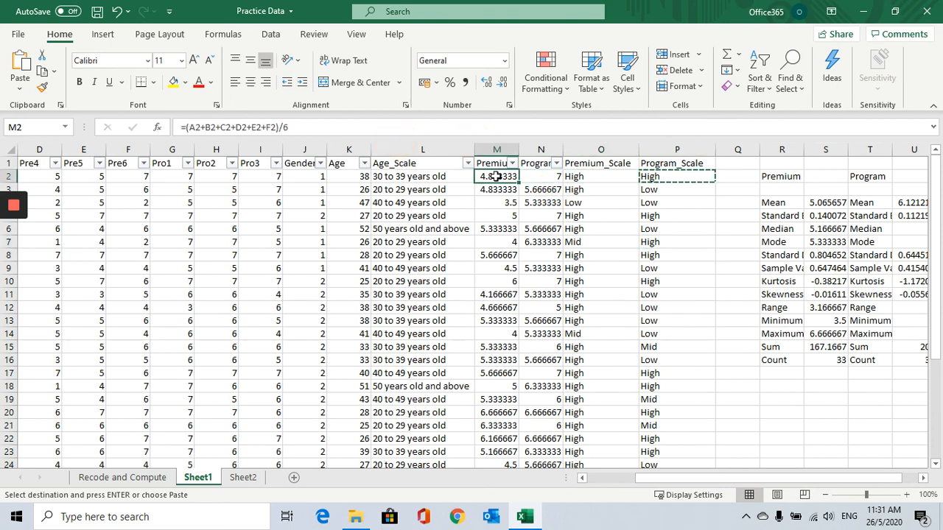
left_click(603, 174)
left_click(656, 176)
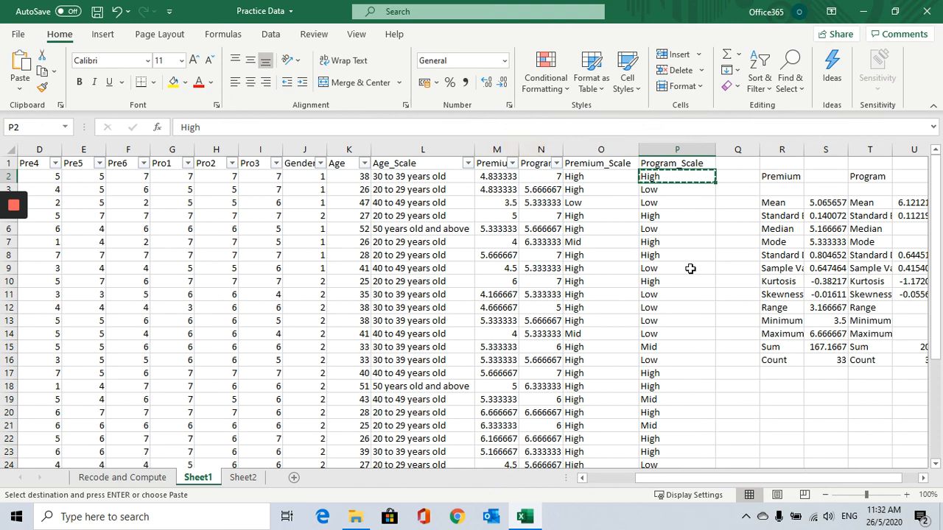
left_click(579, 179)
left_click(580, 203)
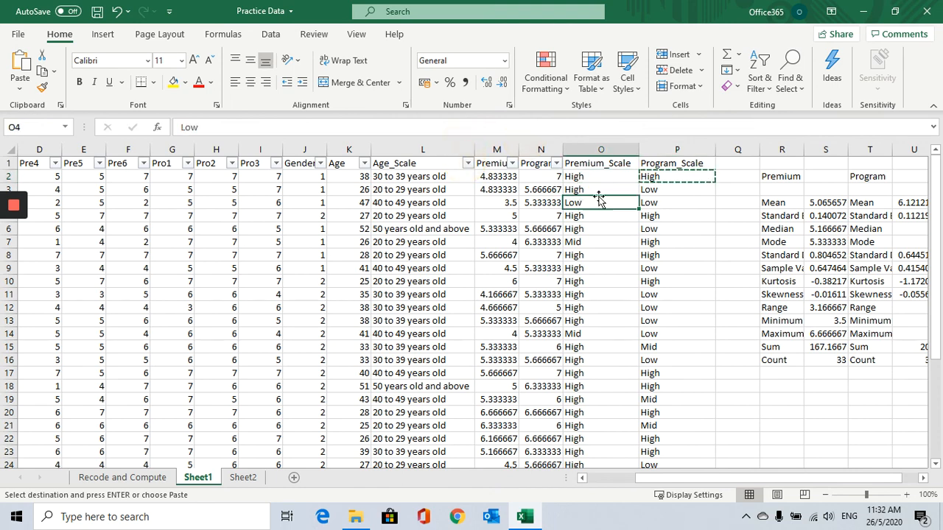